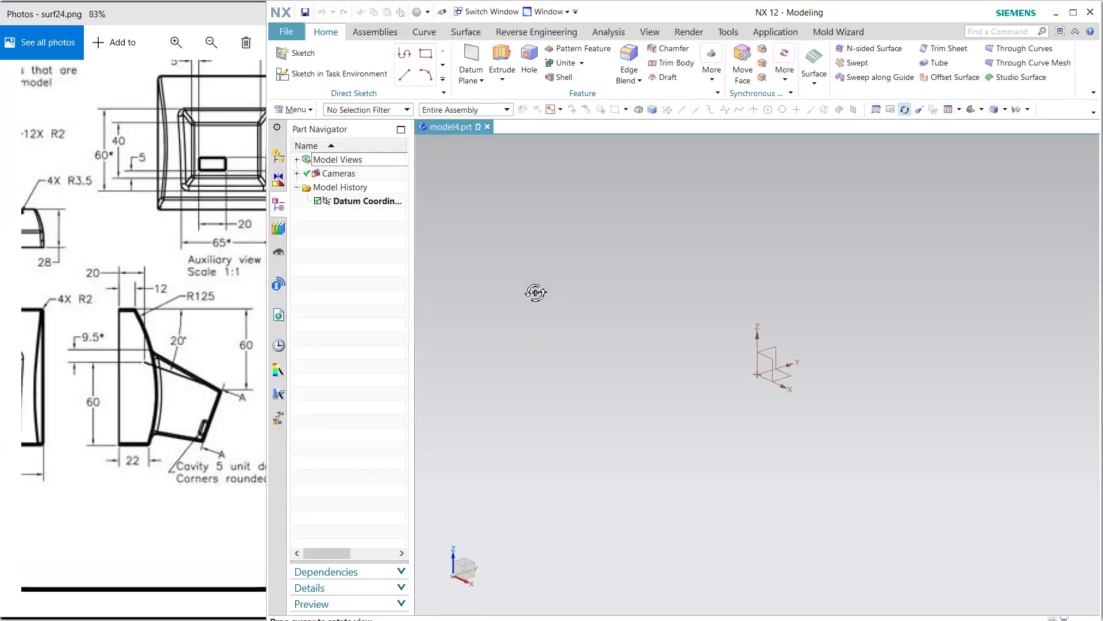
- Create Sketch (1) on the XZ datum plane with the datum Y axis as horizontal reference
key("Escape")
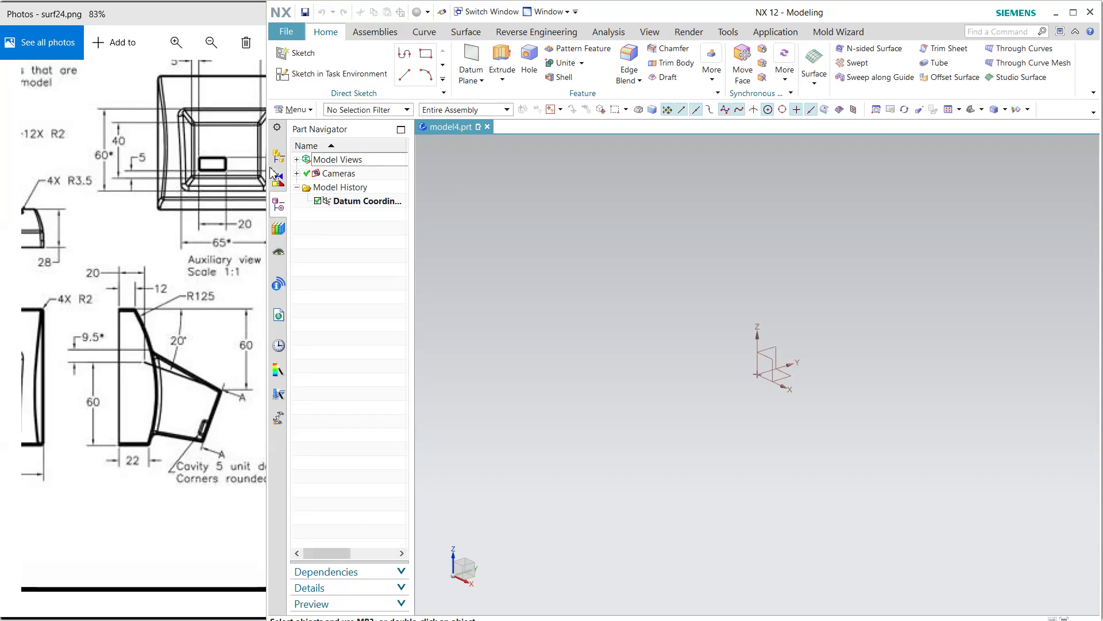
left_click(322, 73)
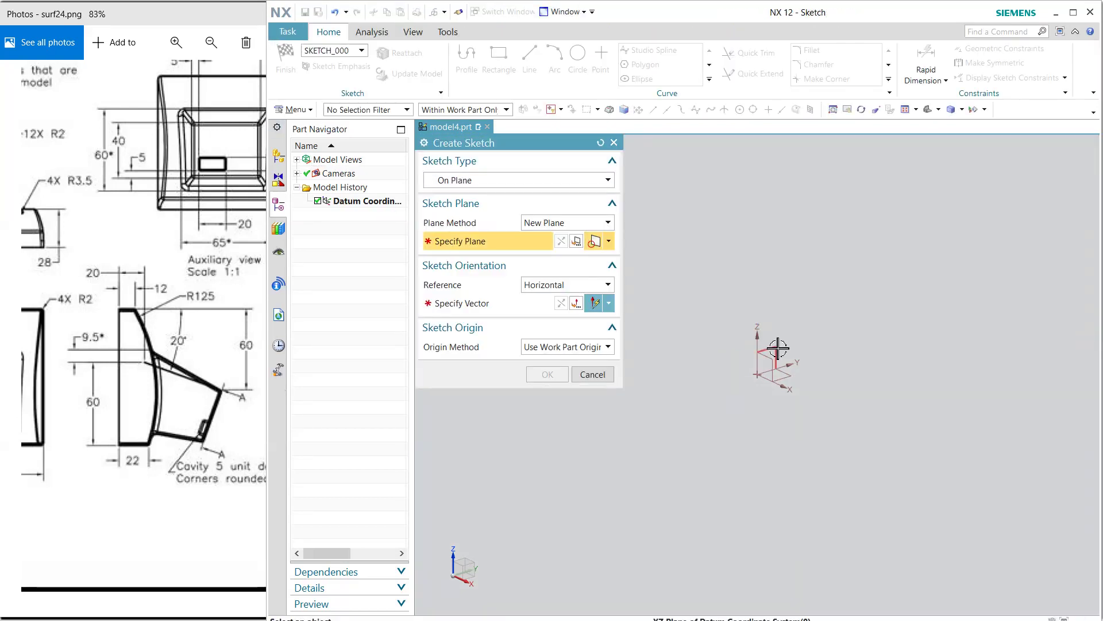
left_click(781, 352)
left_click(797, 362)
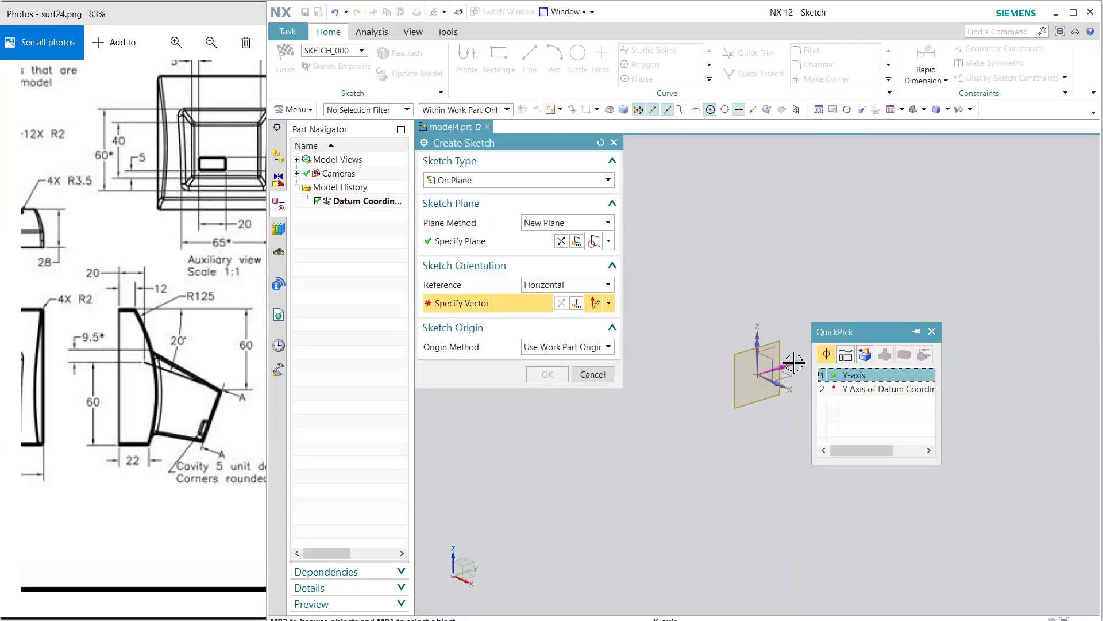
left_click(845, 389)
left_click(548, 375)
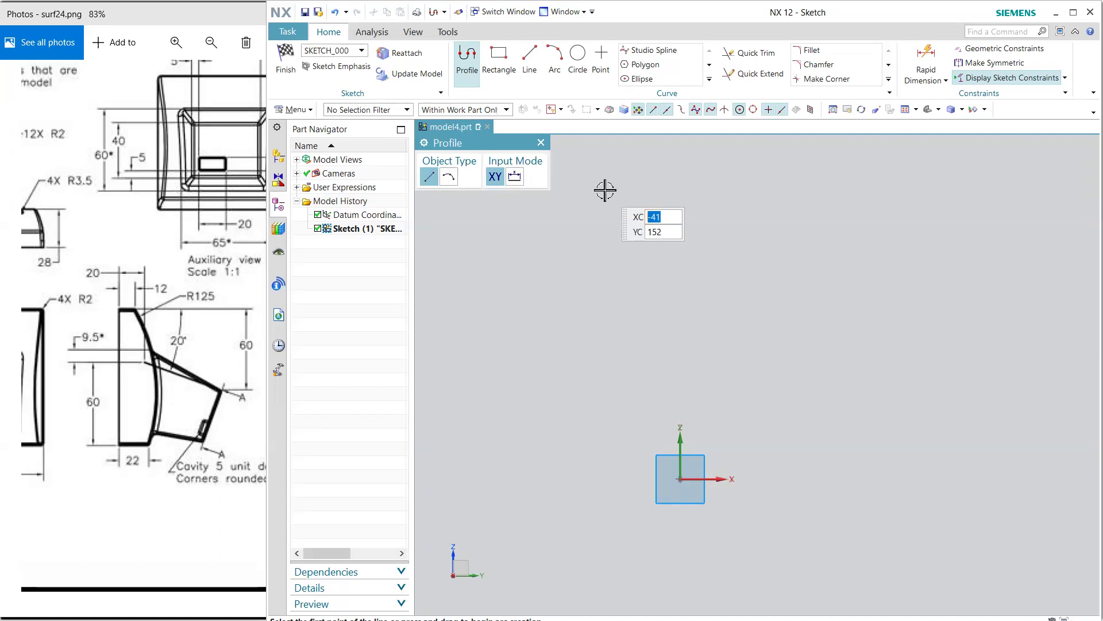
- Draw the profile from the origin: a 41 base line, a tall slanted side and a 28.3 top line
left_click(679, 479)
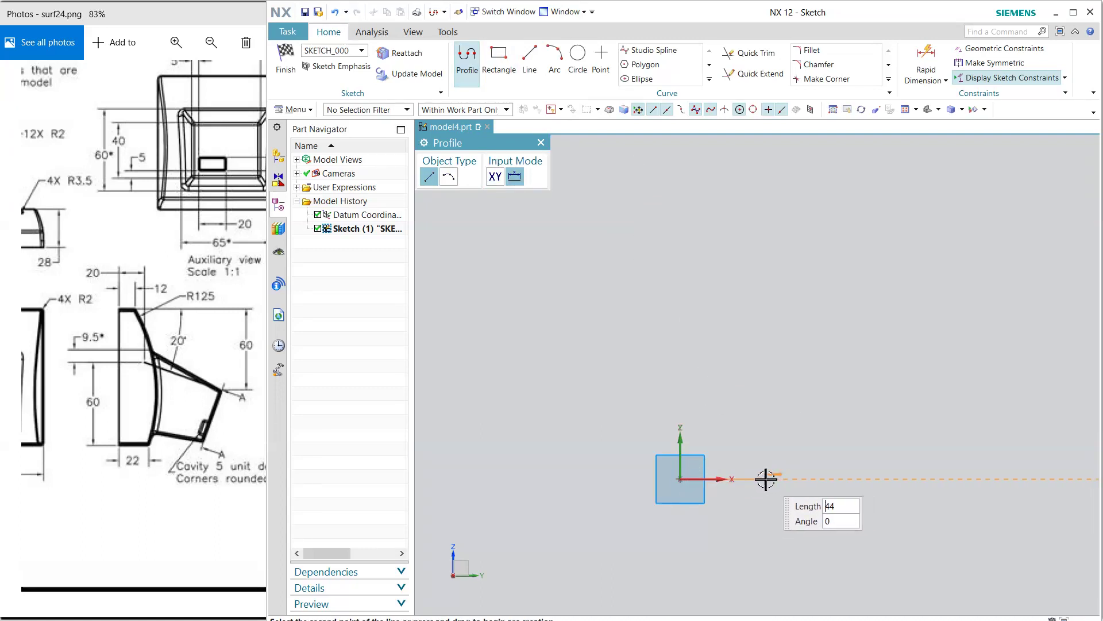
left_click(759, 479)
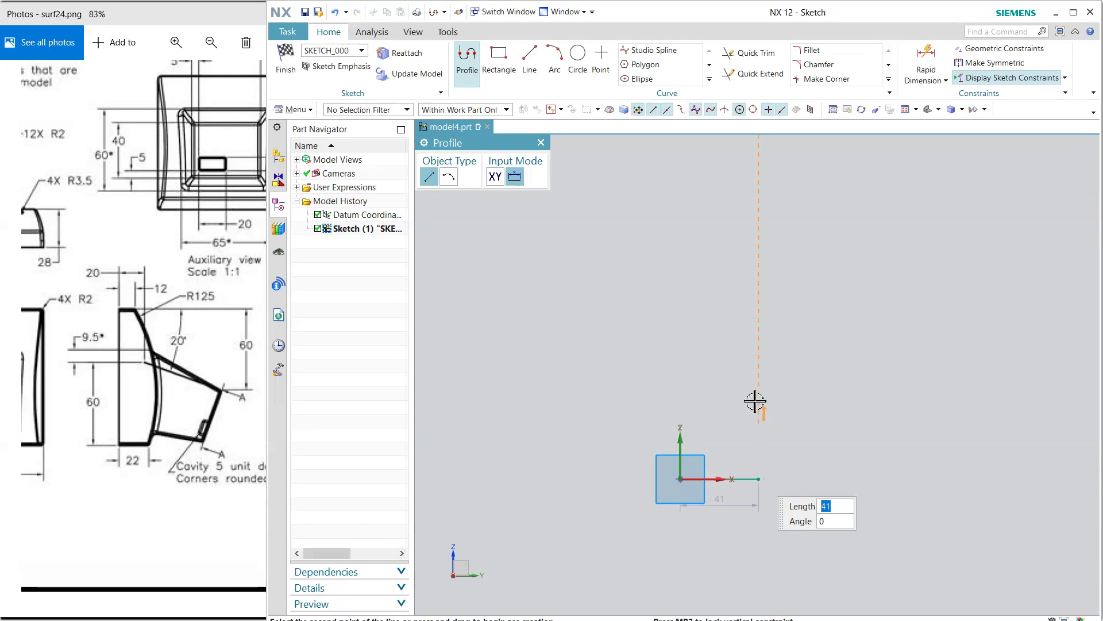
left_click(734, 201)
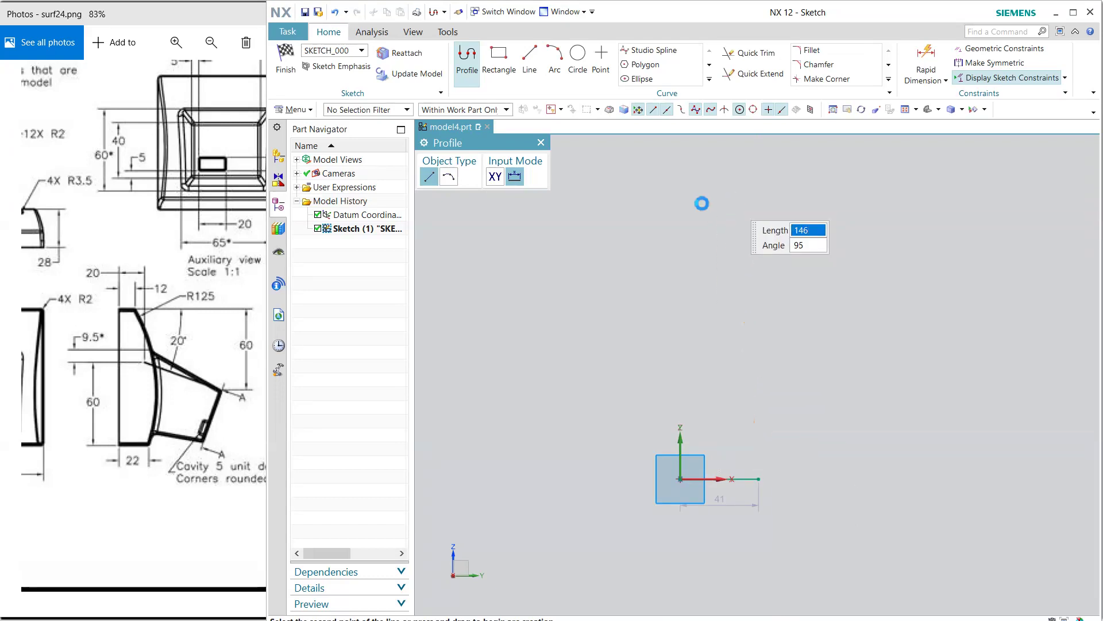
left_click(660, 176)
key("Escape")
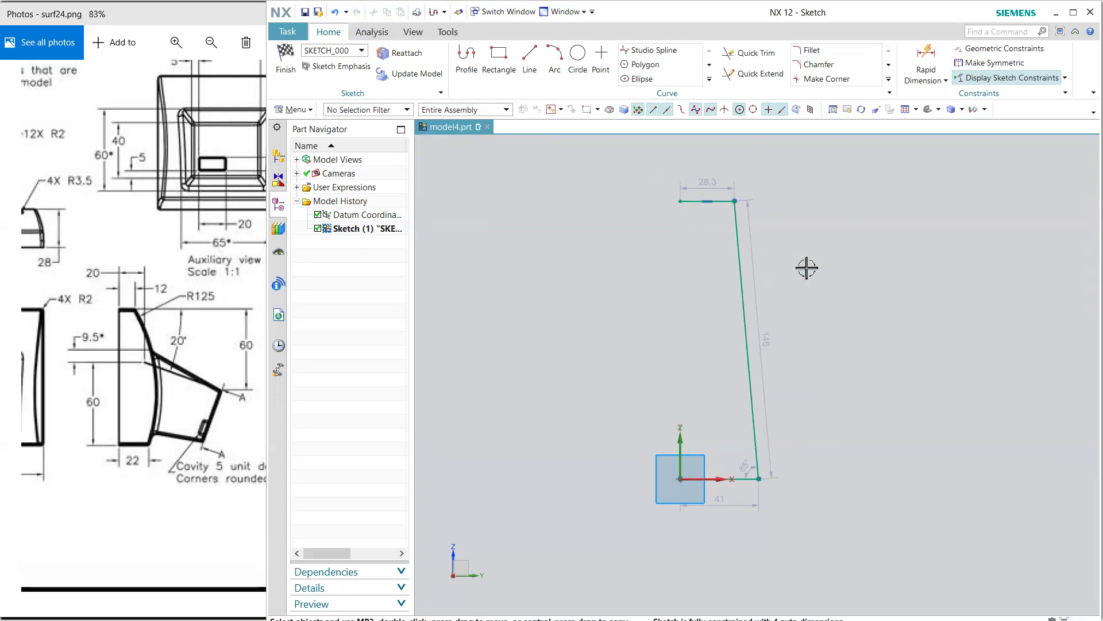
- Replace the slanted side with an R287 arc and align the top-left point above the origin
left_click(555, 58)
left_click(735, 201)
left_click(759, 478)
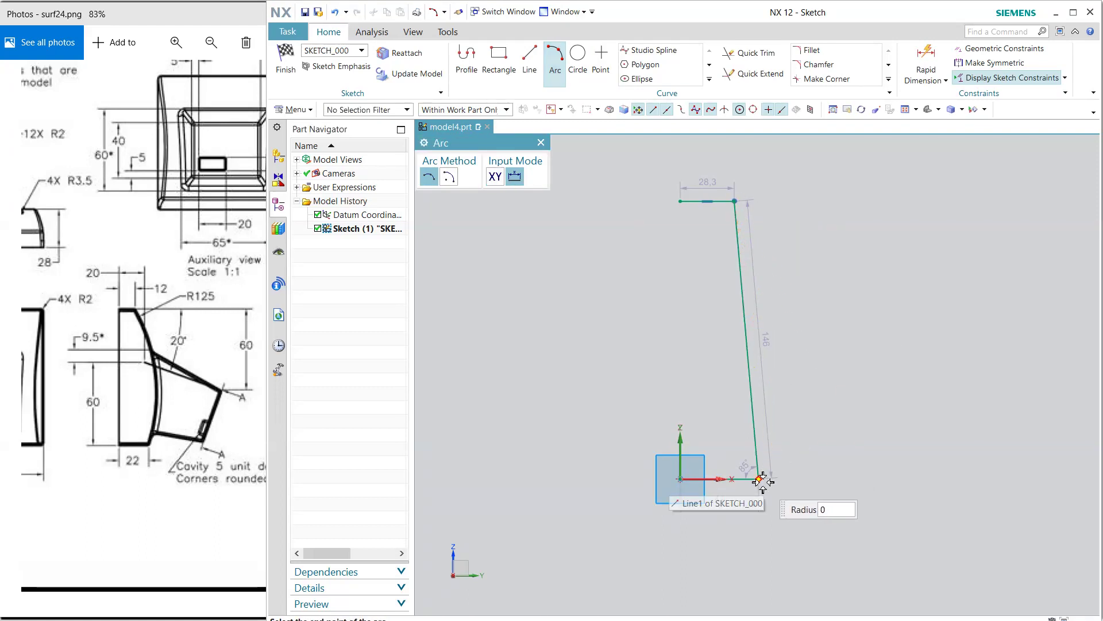
left_click(763, 289)
key("Escape")
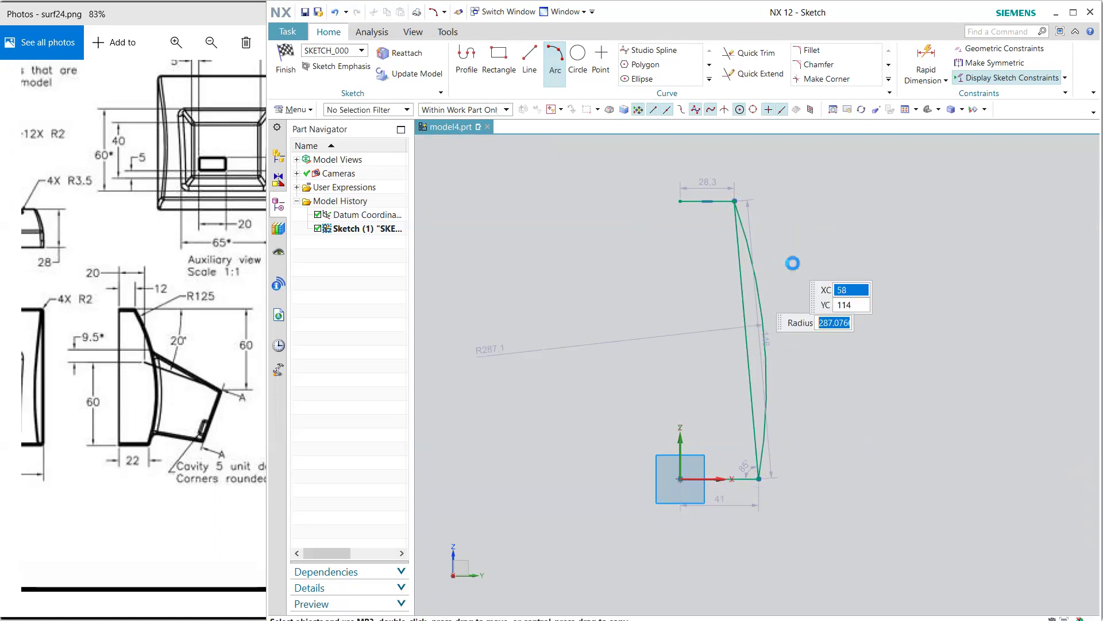
left_click(744, 290)
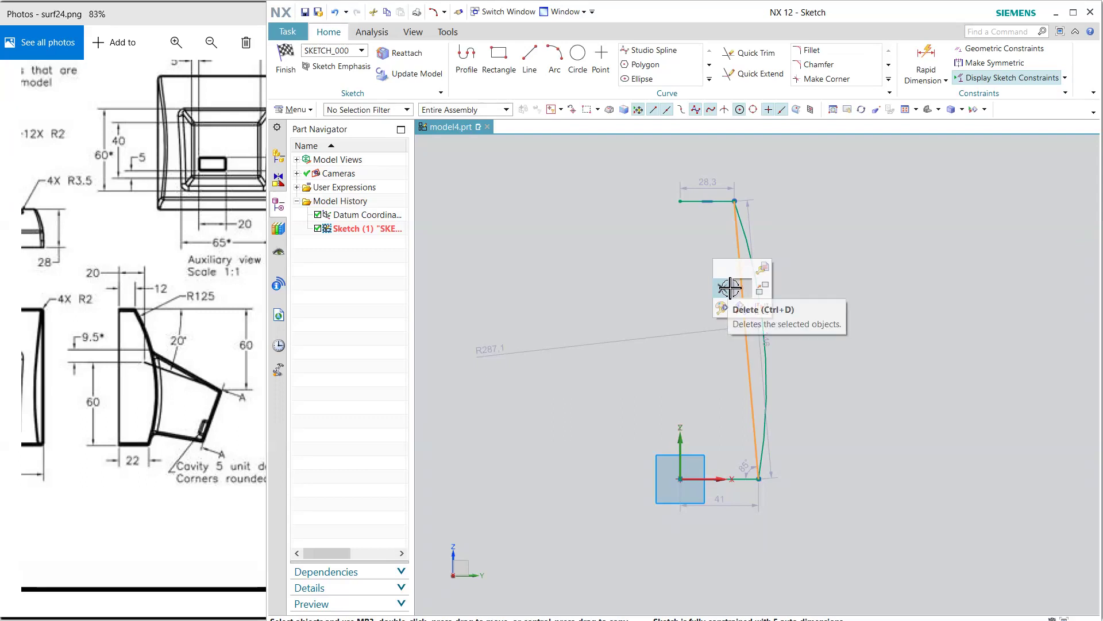
left_click(728, 287)
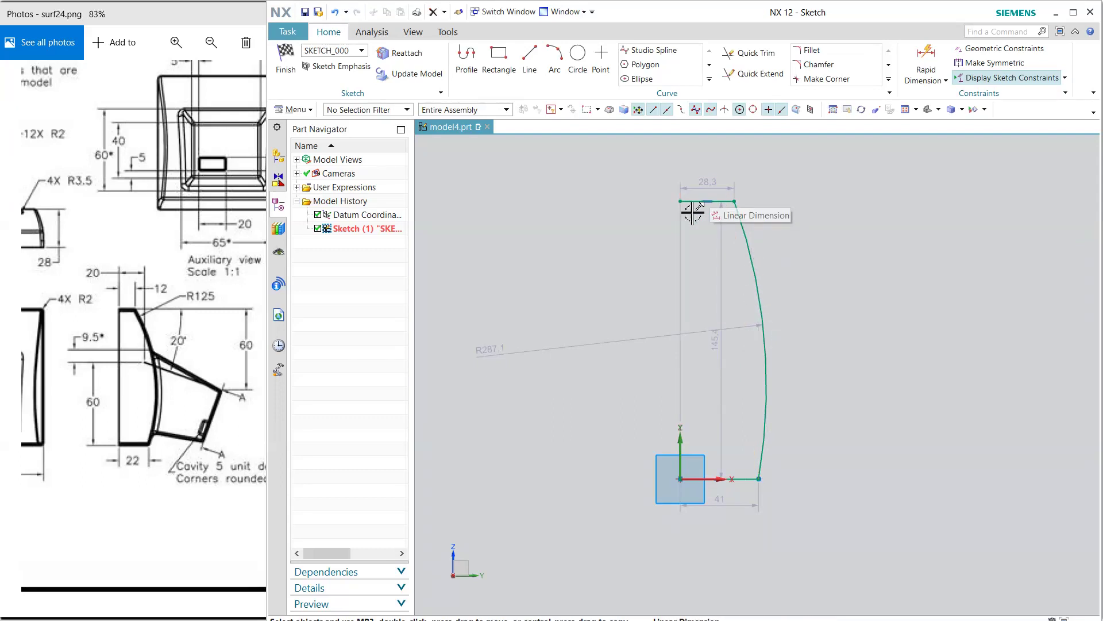
left_click_drag(681, 202, 680, 431)
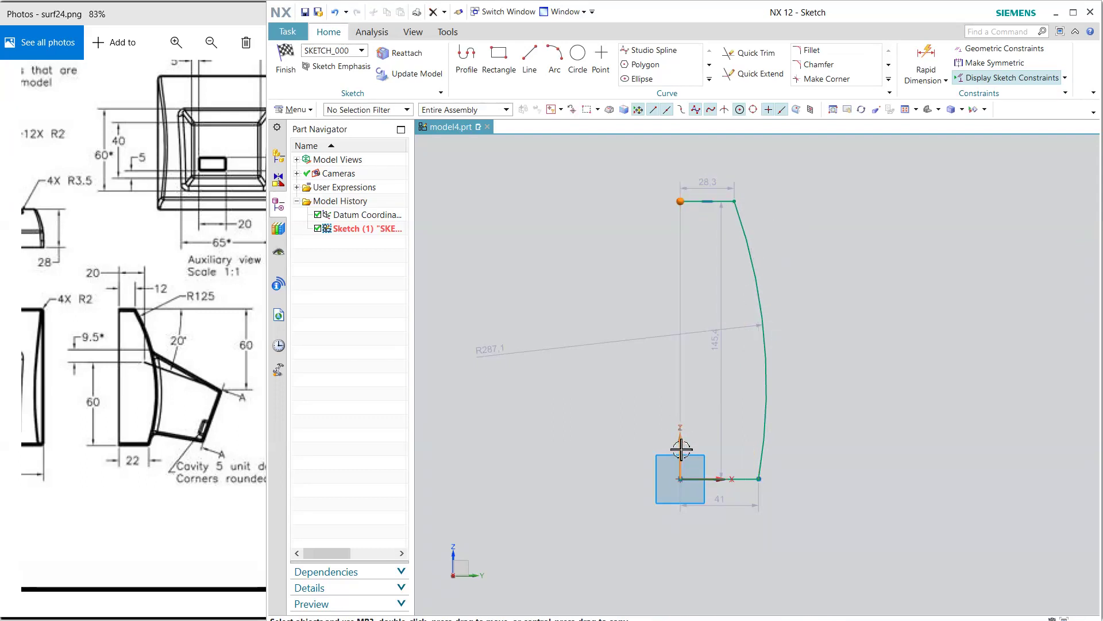
- Change the top line to 12 and the base line to 22
key("Escape")
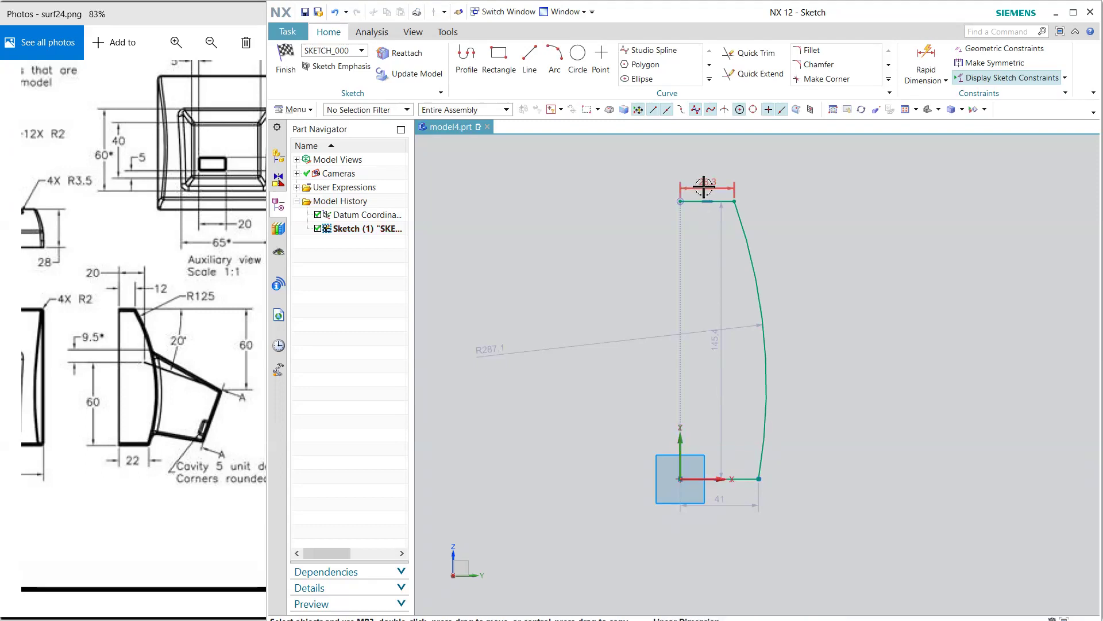
double_click(704, 187)
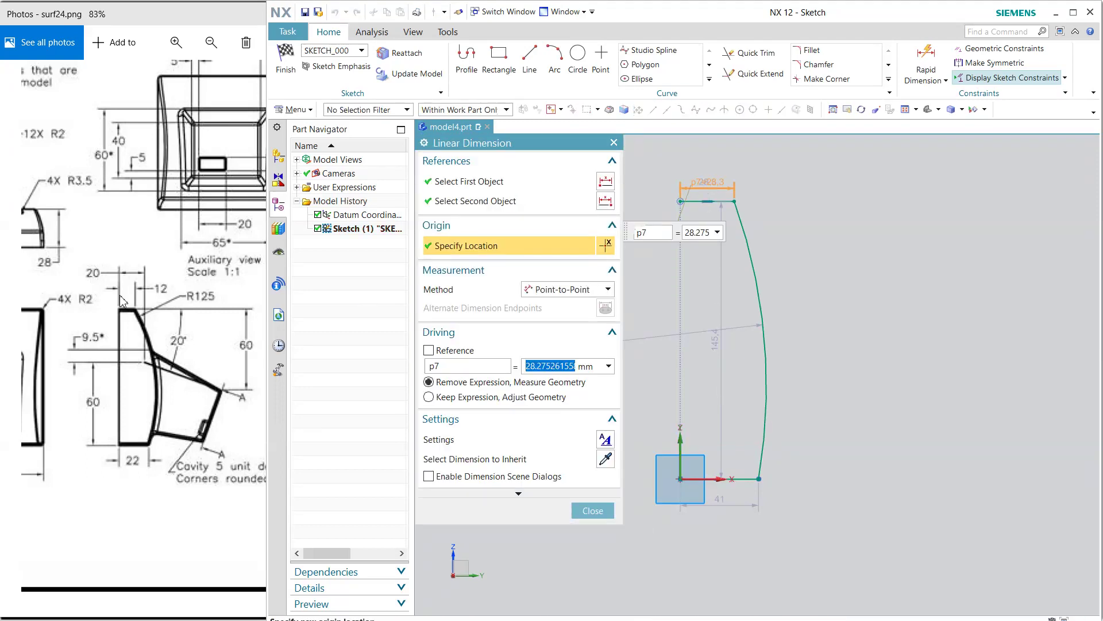
type("12")
key("Return")
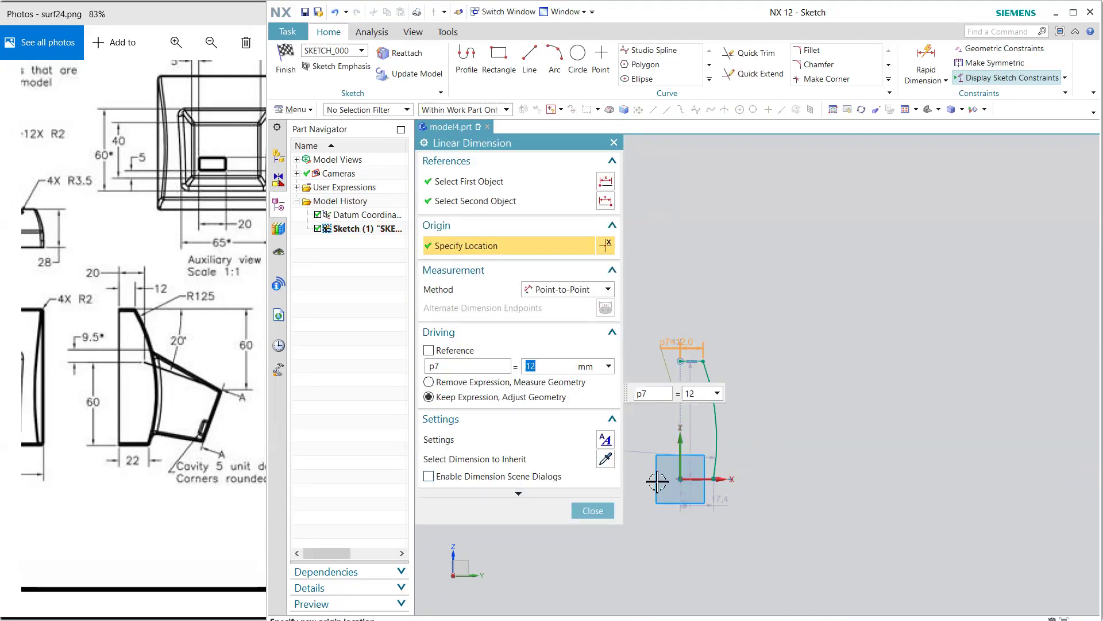
double_click(716, 509)
type("22")
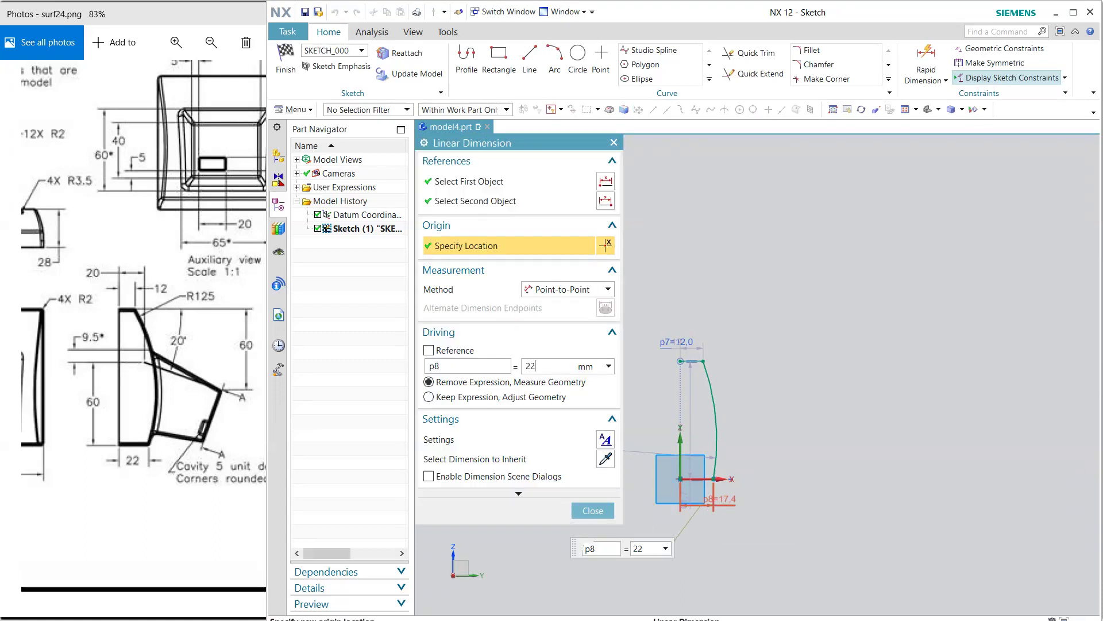
key("Return")
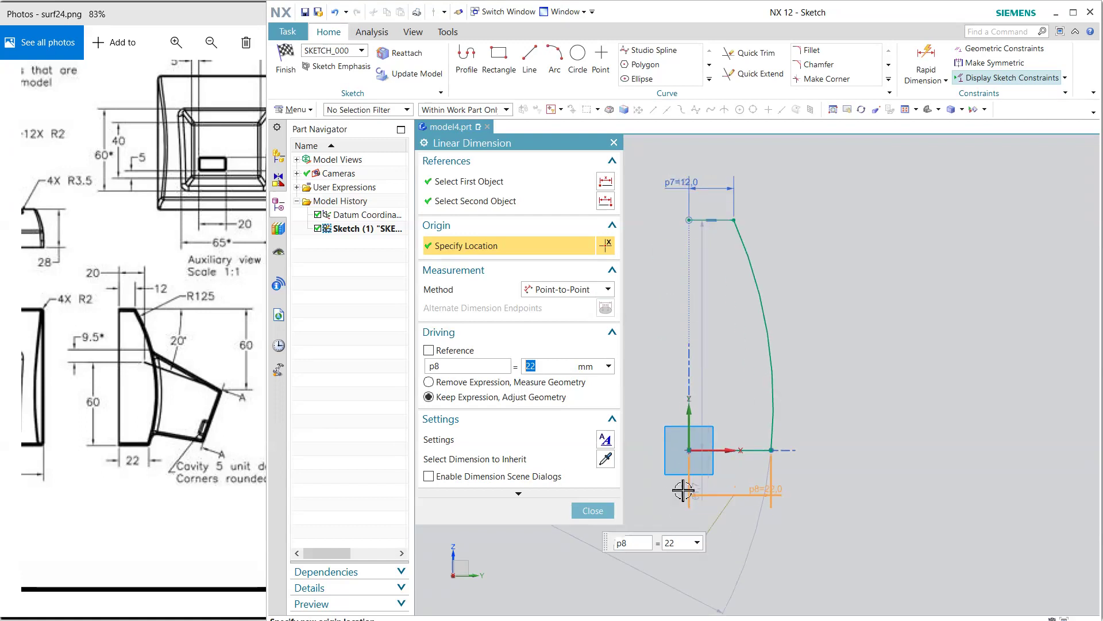
left_click(592, 510)
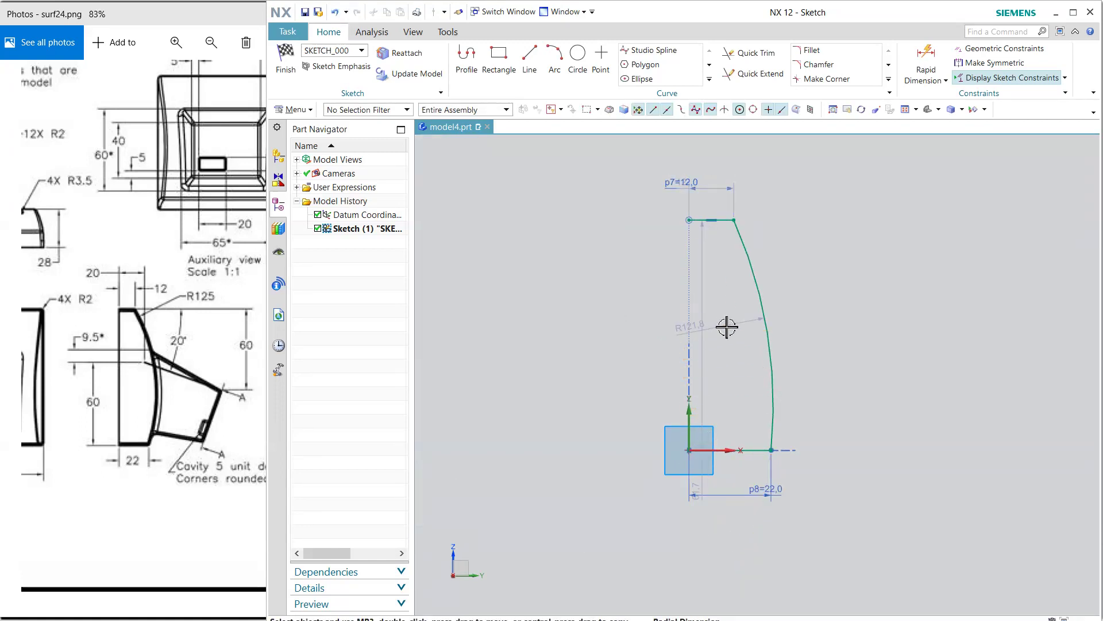
- Dimension the arc to R125 and set the profile height to 100
left_click(727, 327)
left_click(726, 322)
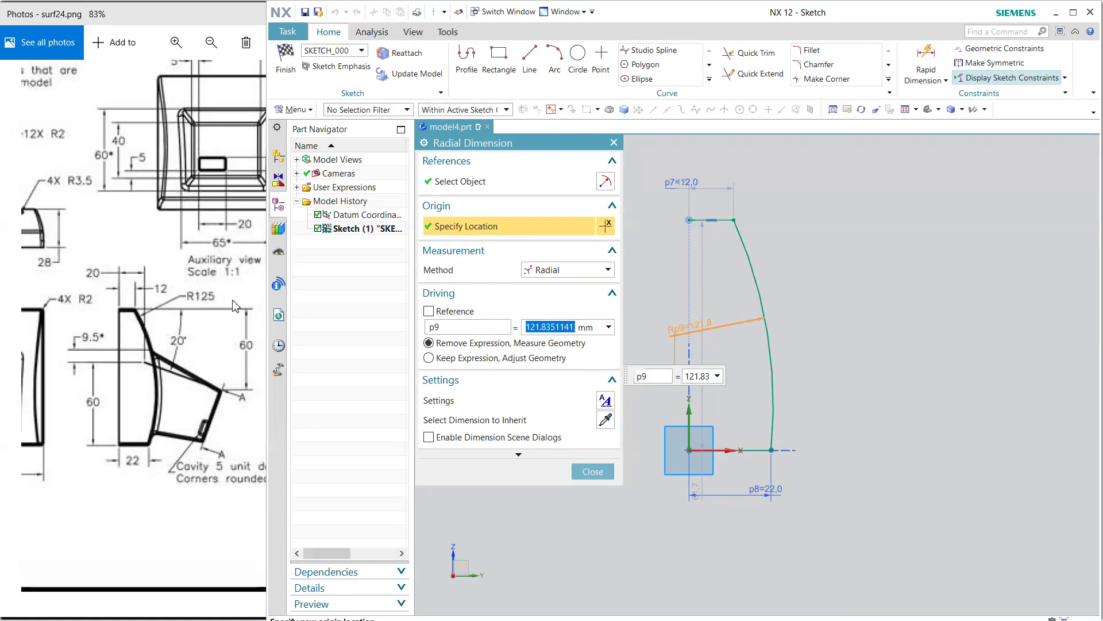
type("125")
key("Return")
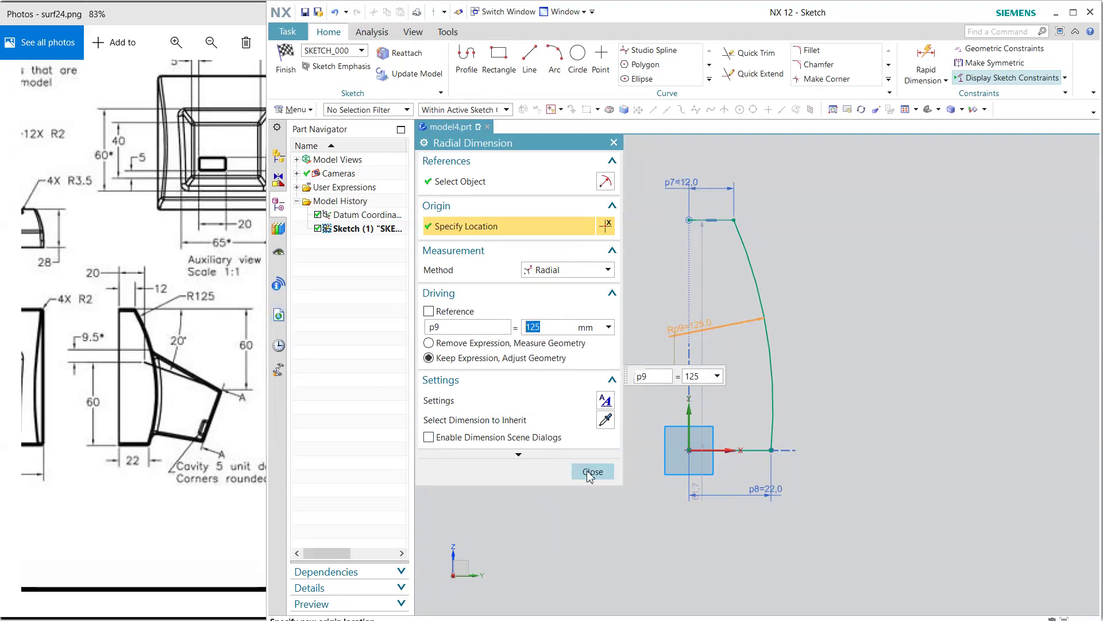
left_click(261, 394)
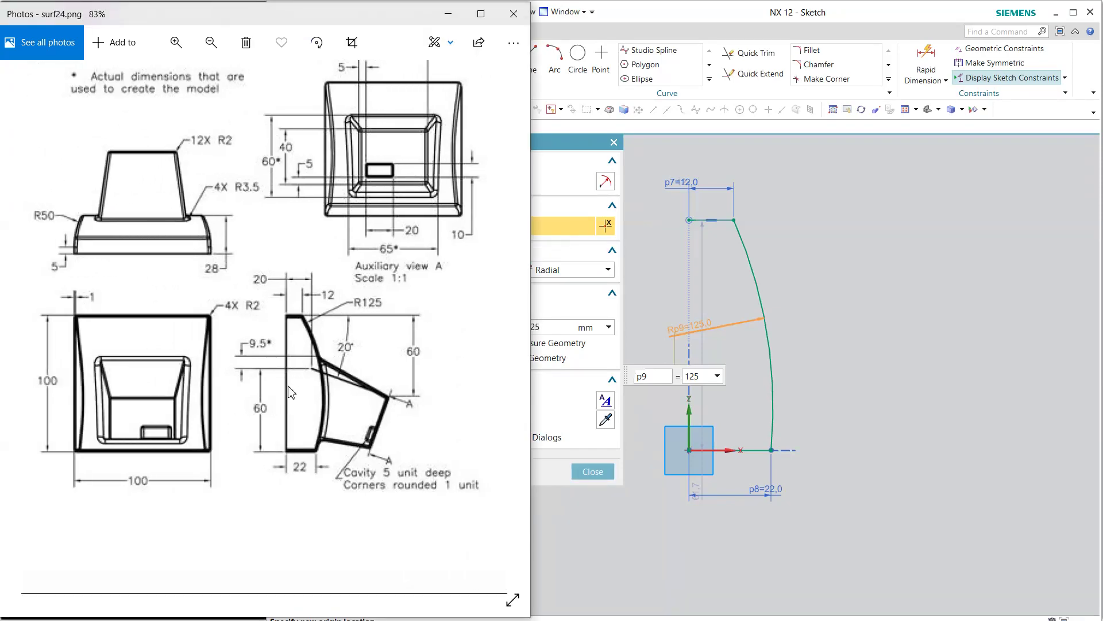
left_click(725, 379)
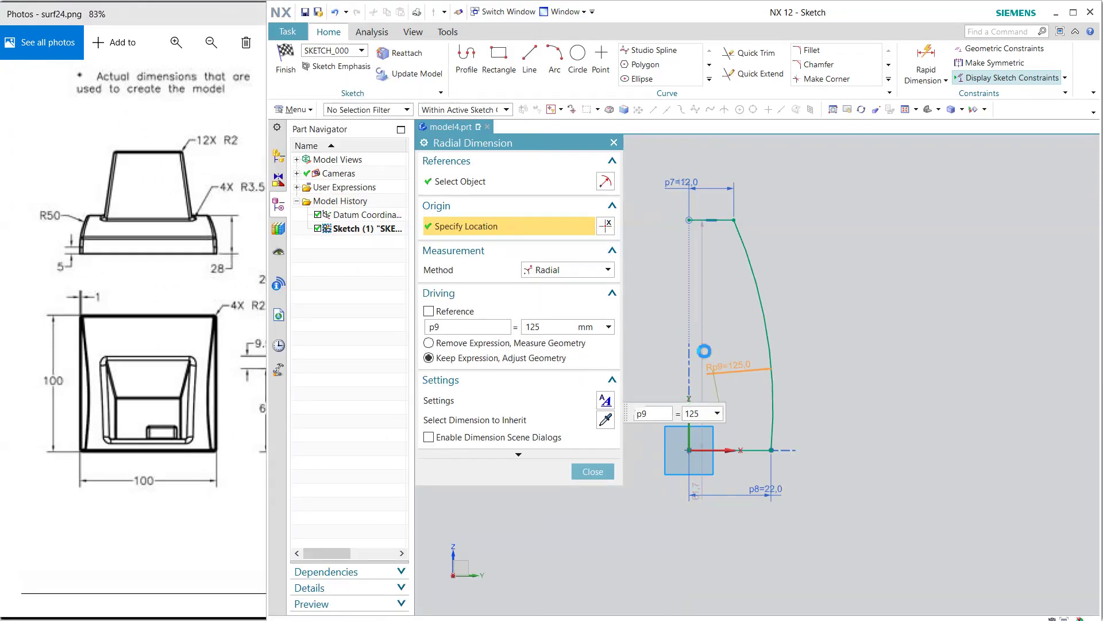
double_click(712, 320)
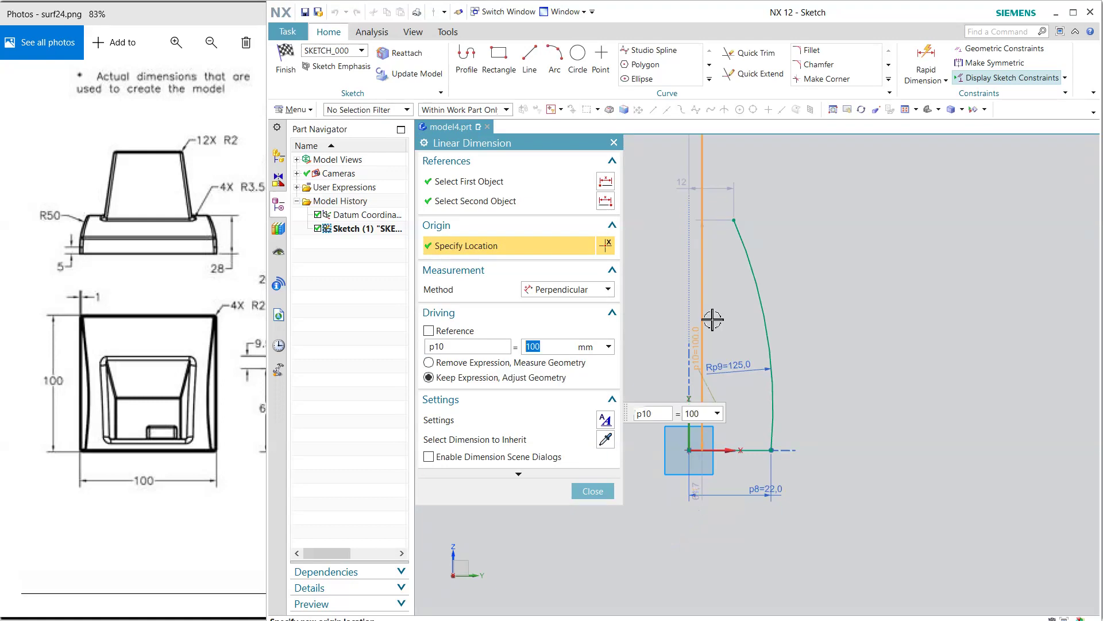
left_click(593, 491)
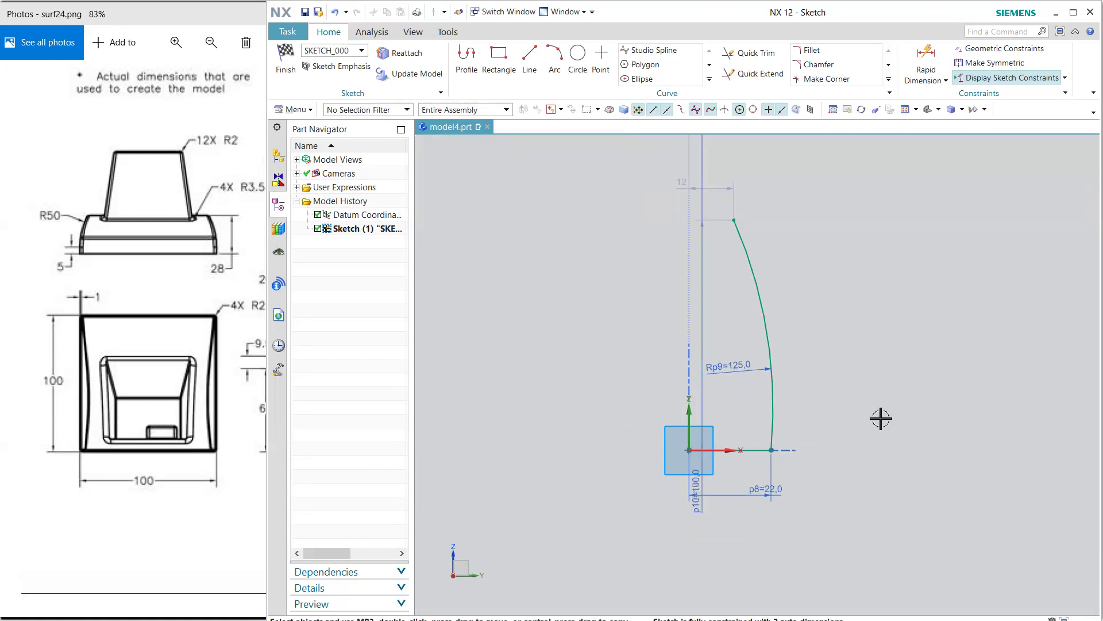
- Make the arc's loose top endpoint coincident with the top line's end
scroll(879, 419, "down", 3)
scroll(861, 325, "up", 3)
left_click(788, 337)
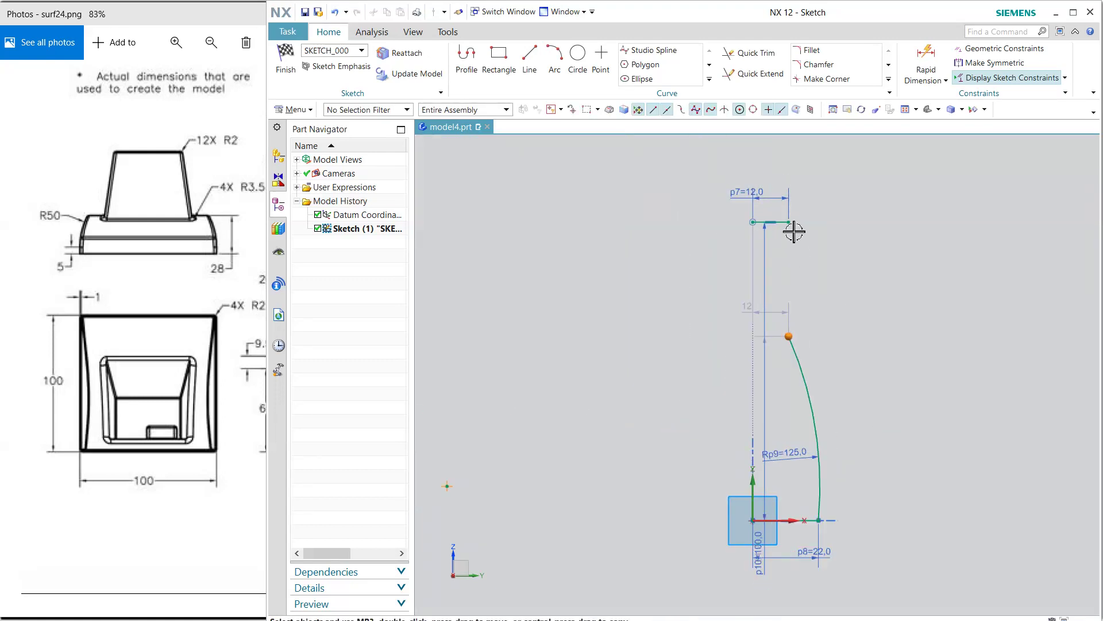
left_click(792, 228)
left_click(816, 208)
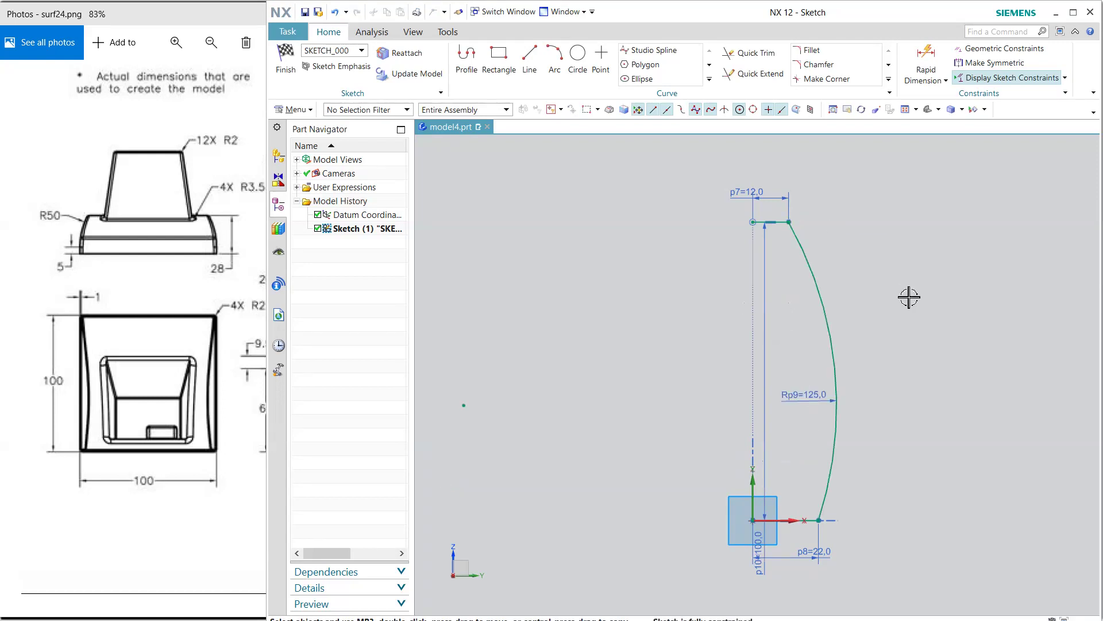
scroll(917, 336, "down", 2)
middle_click_drag(899, 413, 782, 381, "shift")
- Finish the sketch and extrude its curve symmetrically 50 mm each way
left_click(285, 60)
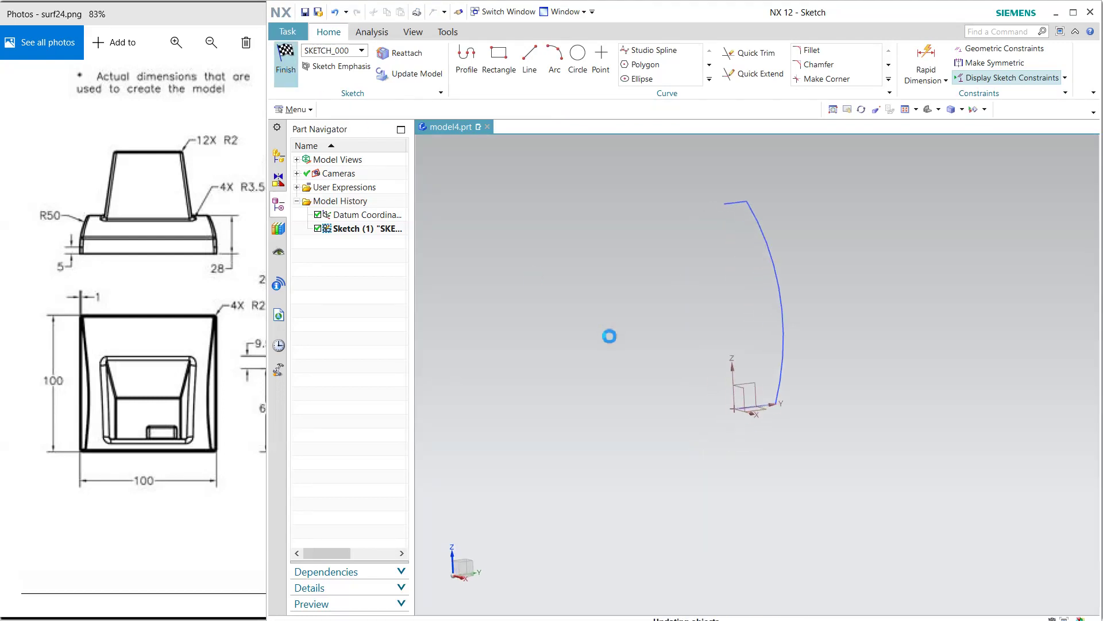
right_click(701, 228)
key("x")
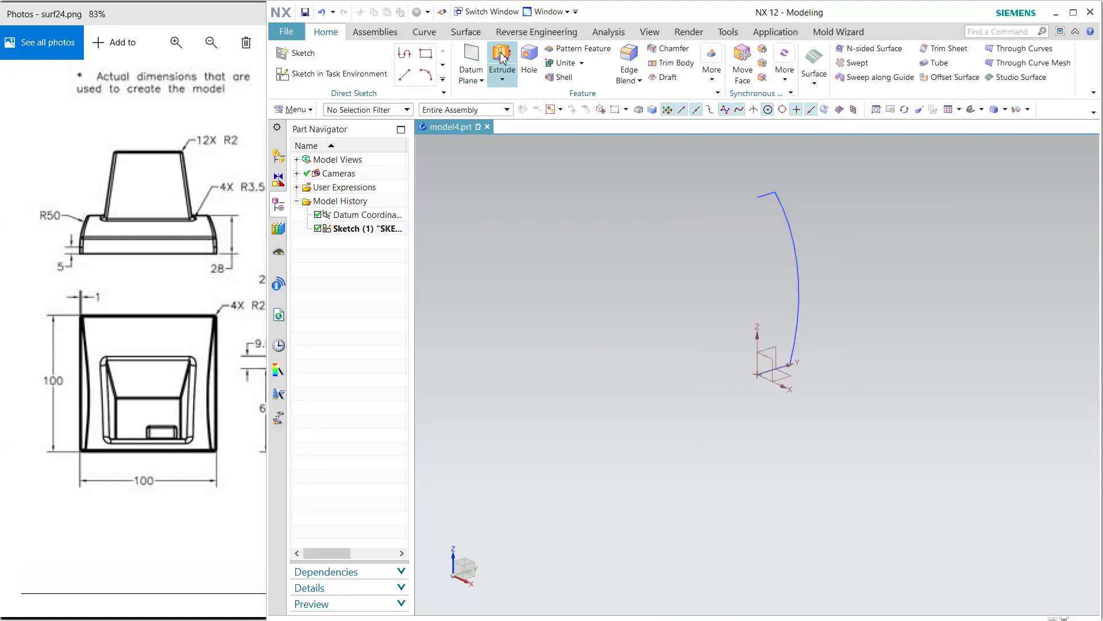
left_click(800, 209)
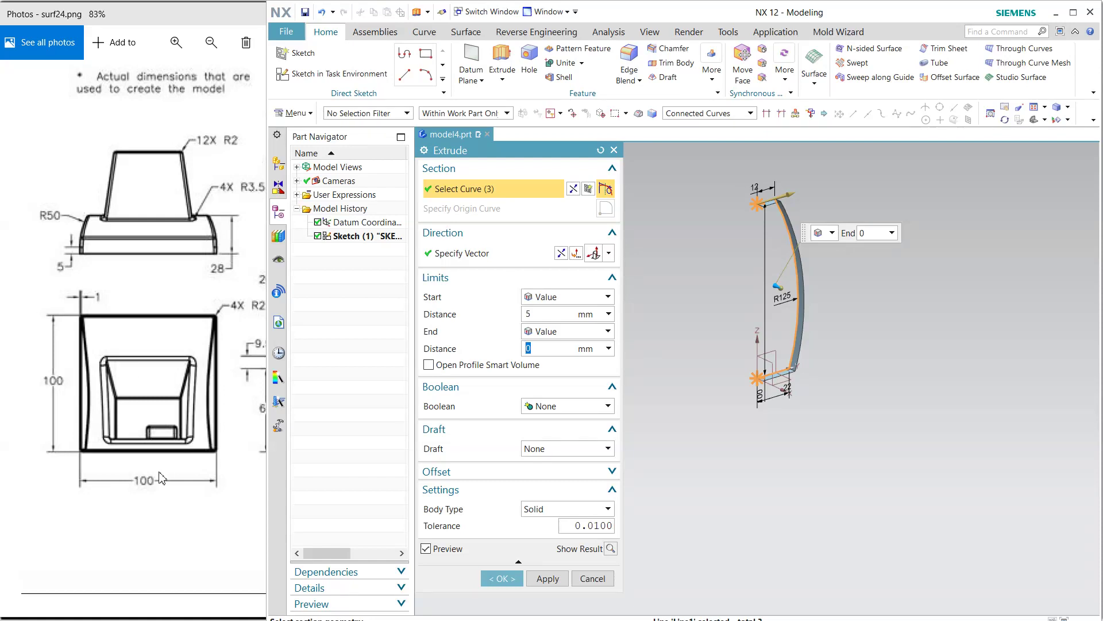
left_click(547, 311)
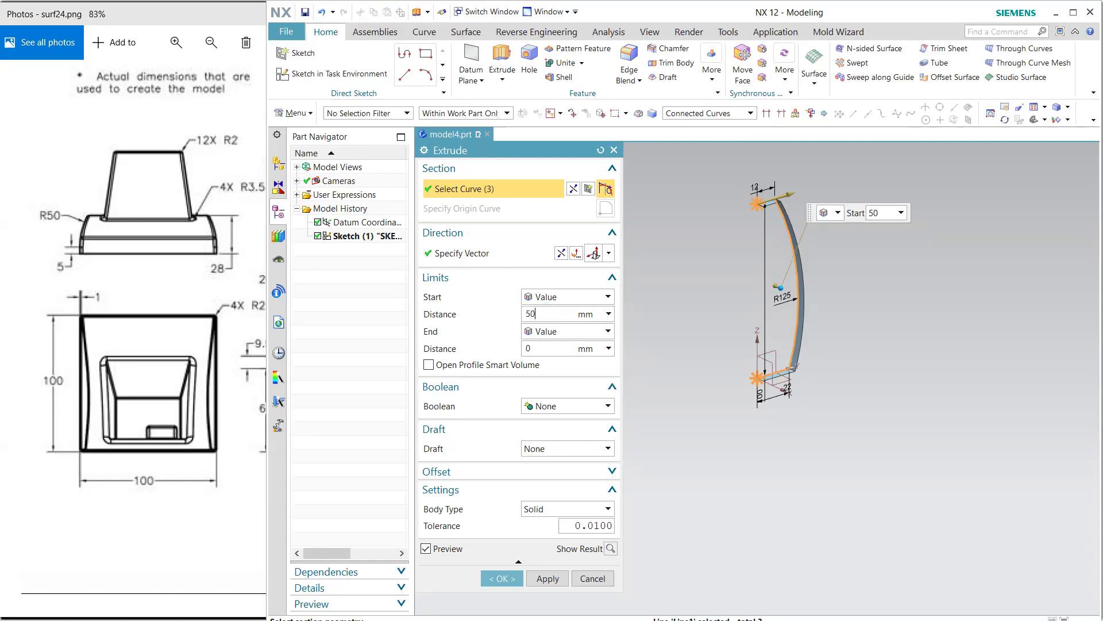
left_click(566, 297)
left_click(563, 307)
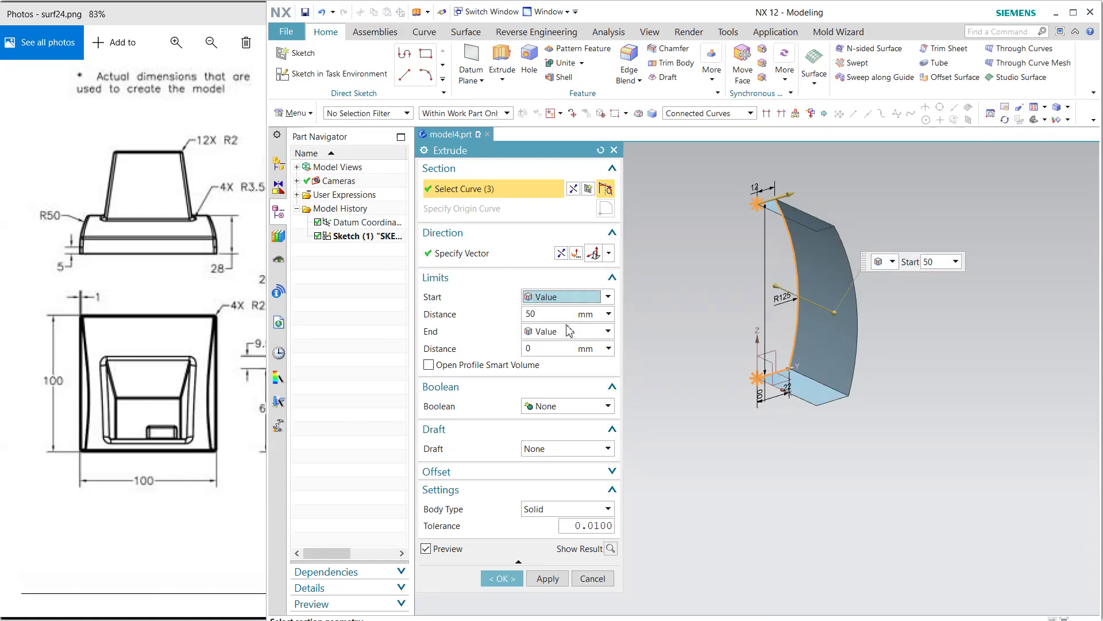
left_click(566, 296)
left_click(566, 316)
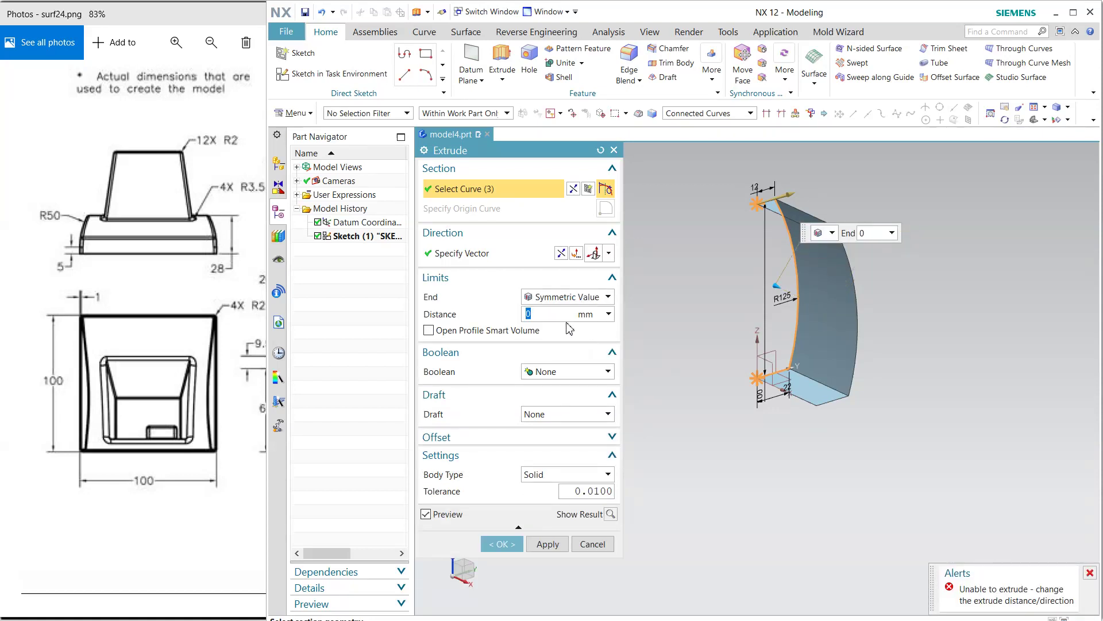
type("50")
key("Return")
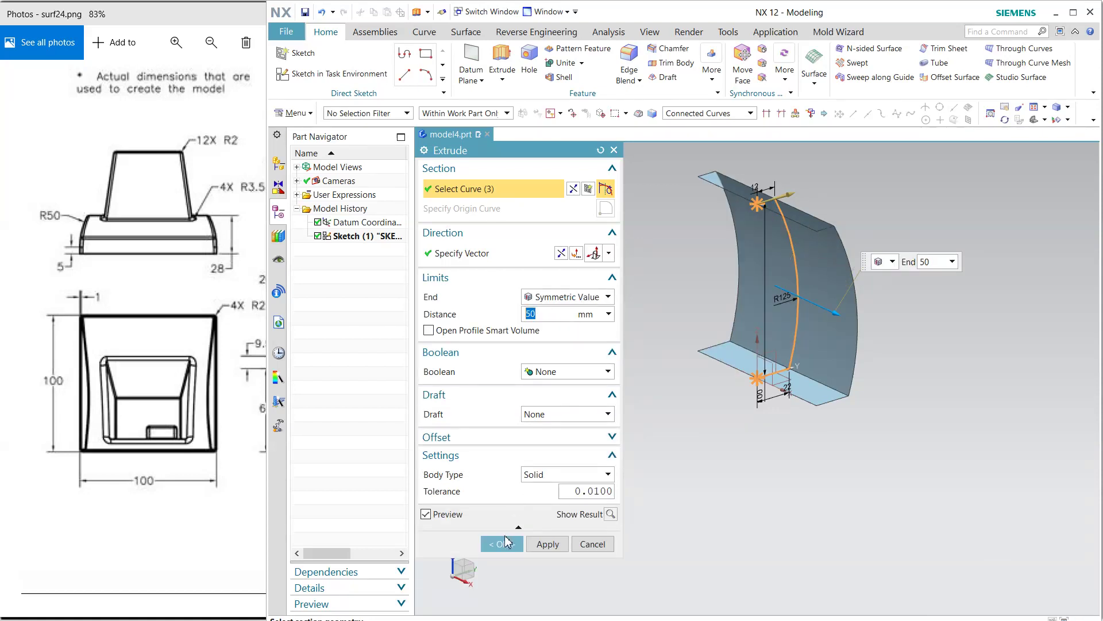
left_click(504, 542)
- Inspect the new curved surface and pan the reference drawing to its side view
mouse_move(736, 419)
middle_mouse_down()
mouse_move(692, 419)
mouse_move(744, 417)
mouse_move(729, 408)
middle_mouse_up()
left_click(204, 369)
left_click_drag(241, 365, 105, 356)
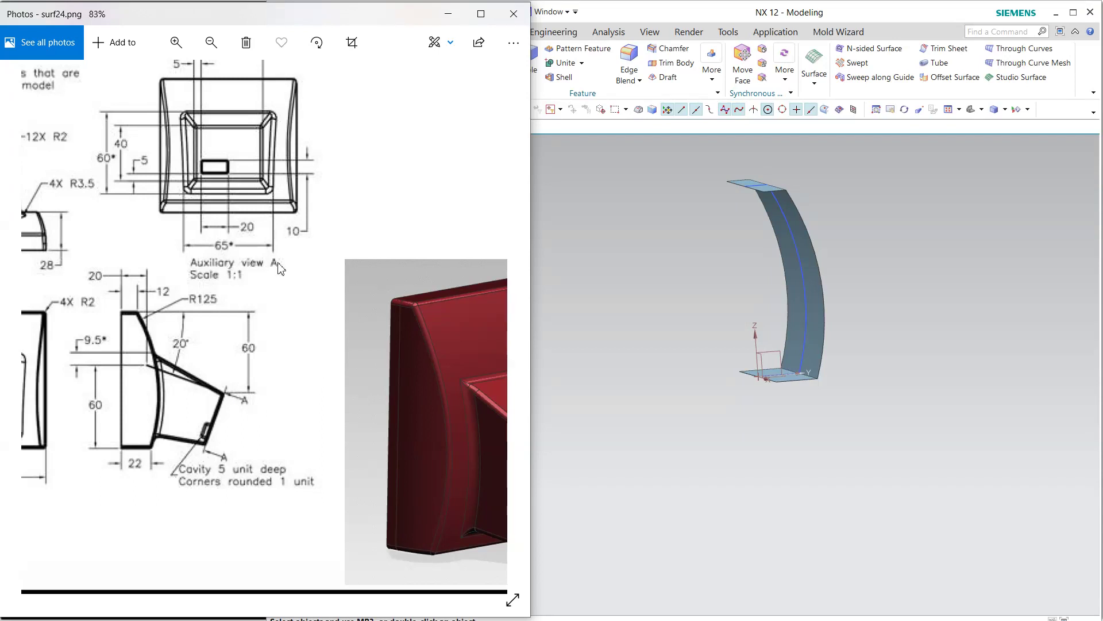
- Create Sketch (3) on the default side plane and draw a sloped line past the arc
left_click(689, 284)
left_click(308, 76)
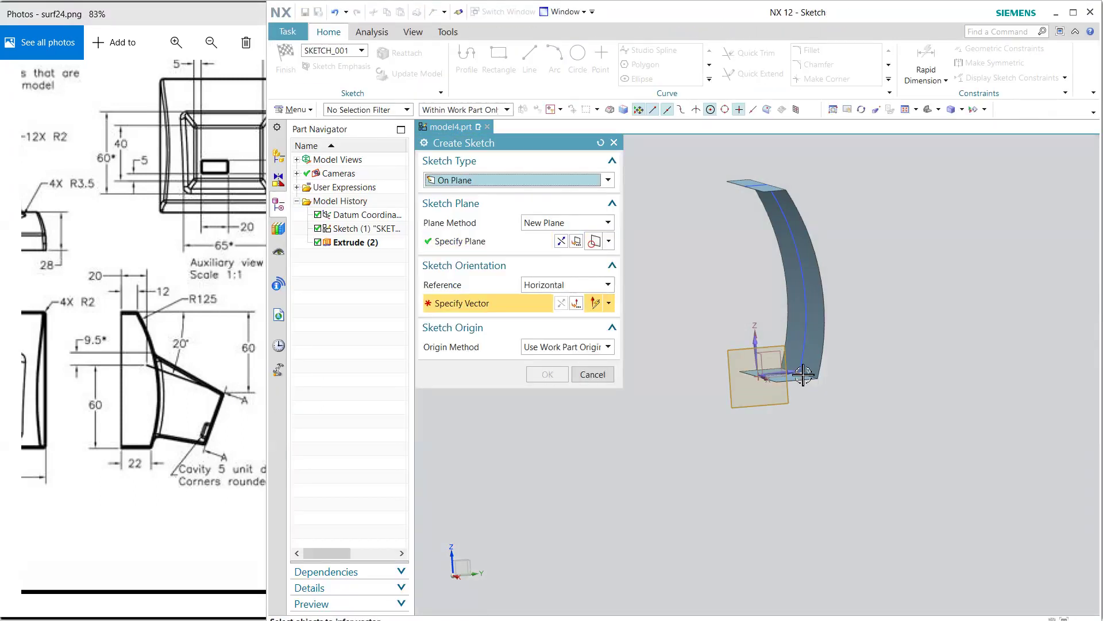
middle_click(881, 367)
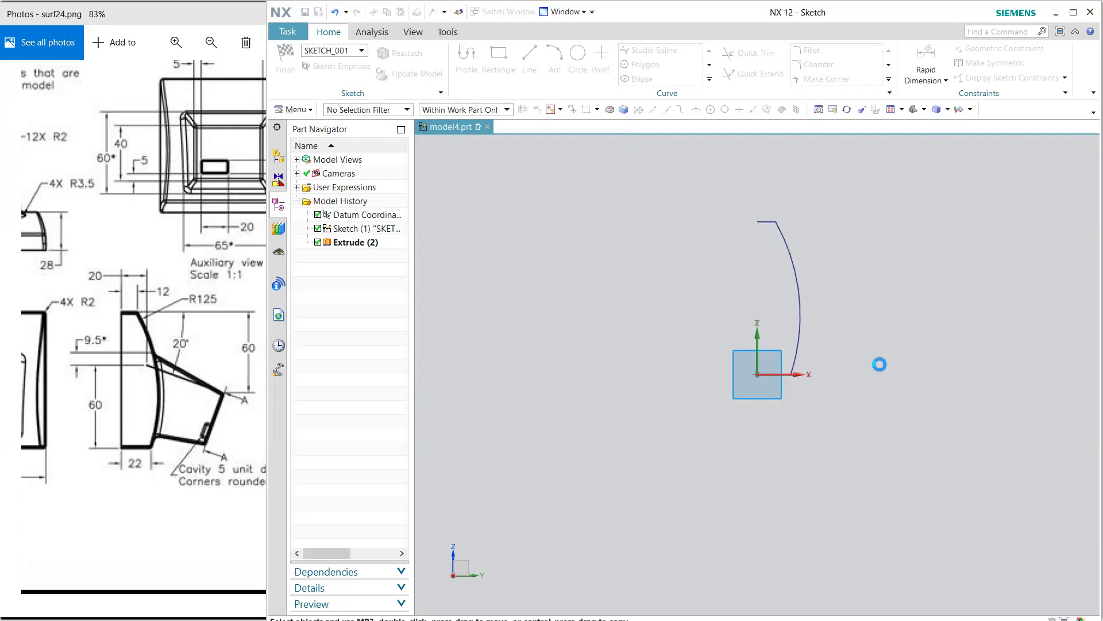
left_click(776, 285)
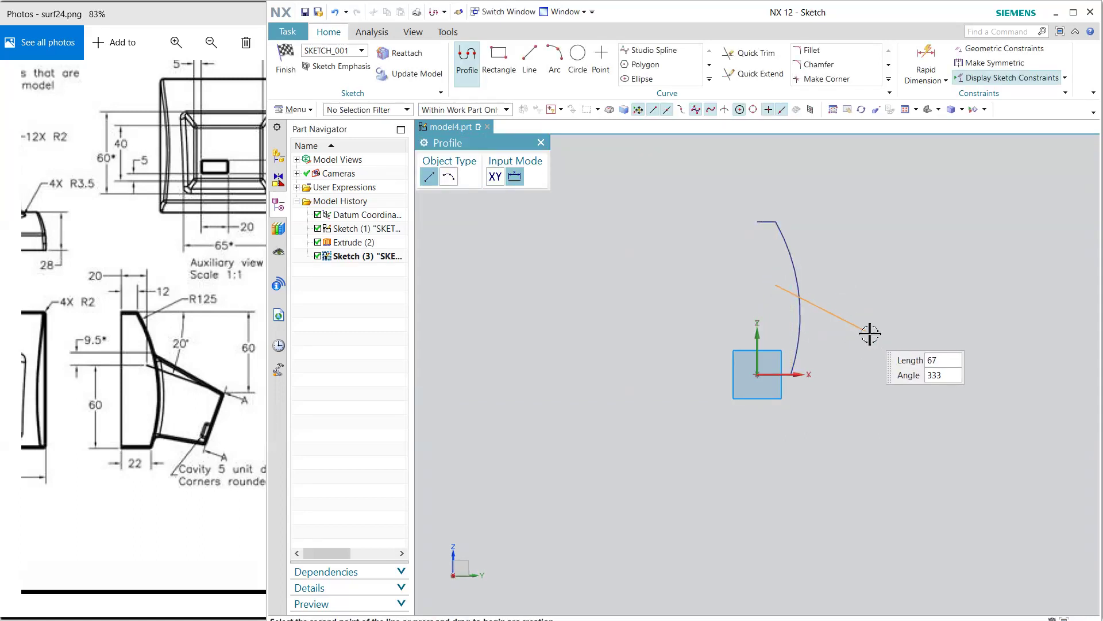
left_click(877, 330)
middle_click(905, 230)
scroll(906, 225, "up", 3)
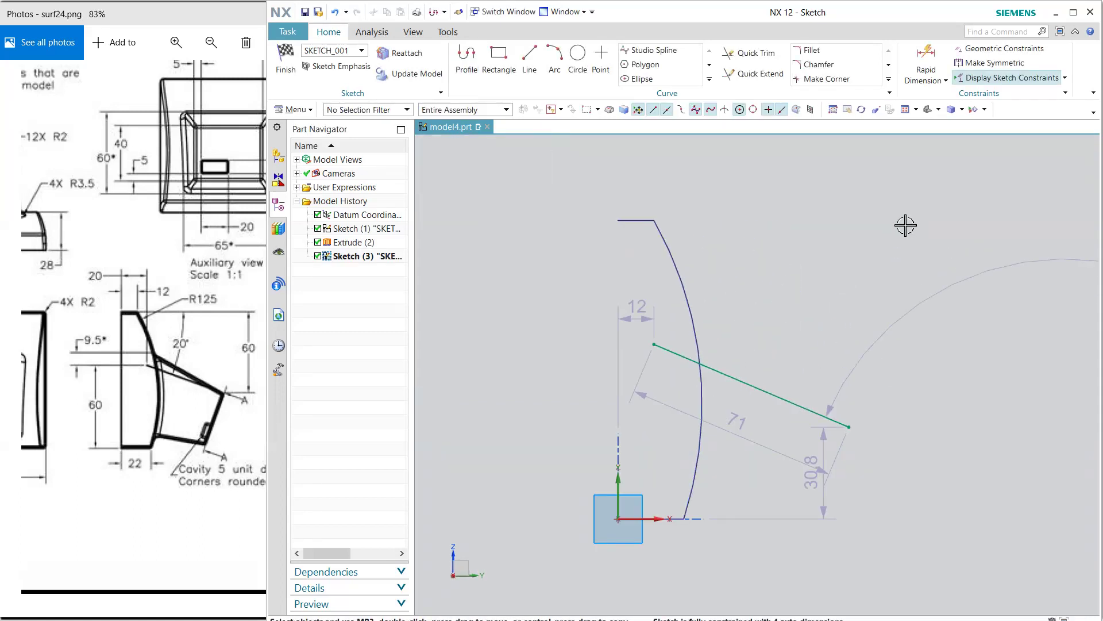
left_click(926, 55)
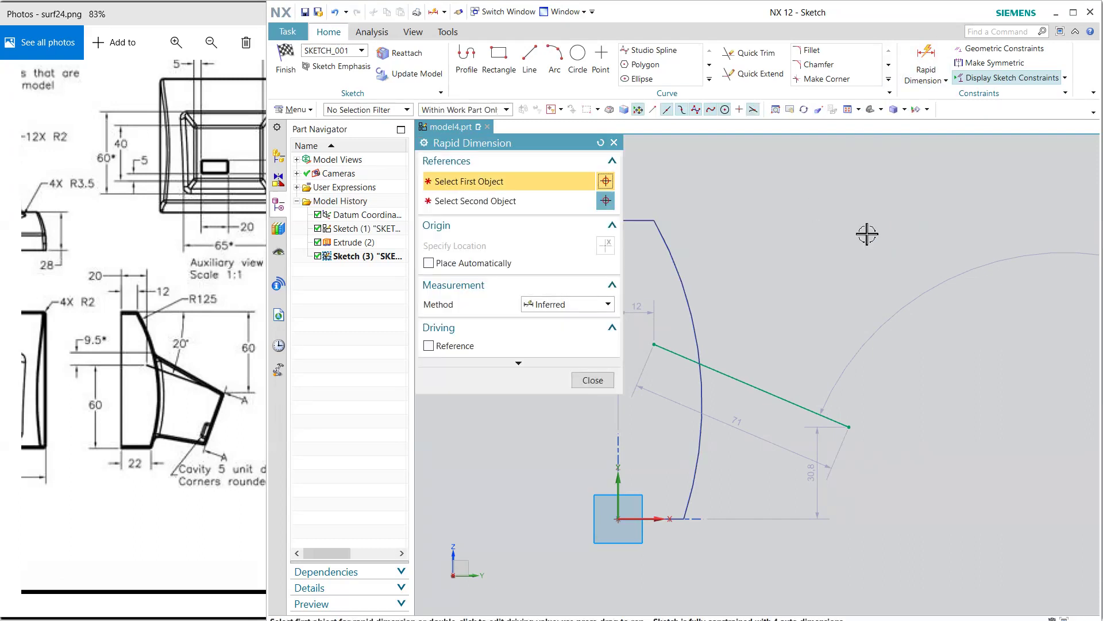
- Dimension the sloped line with a 20 mm horizontal offset and a 60 mm vertical distance
middle_click_drag(771, 266, 833, 261, "shift")
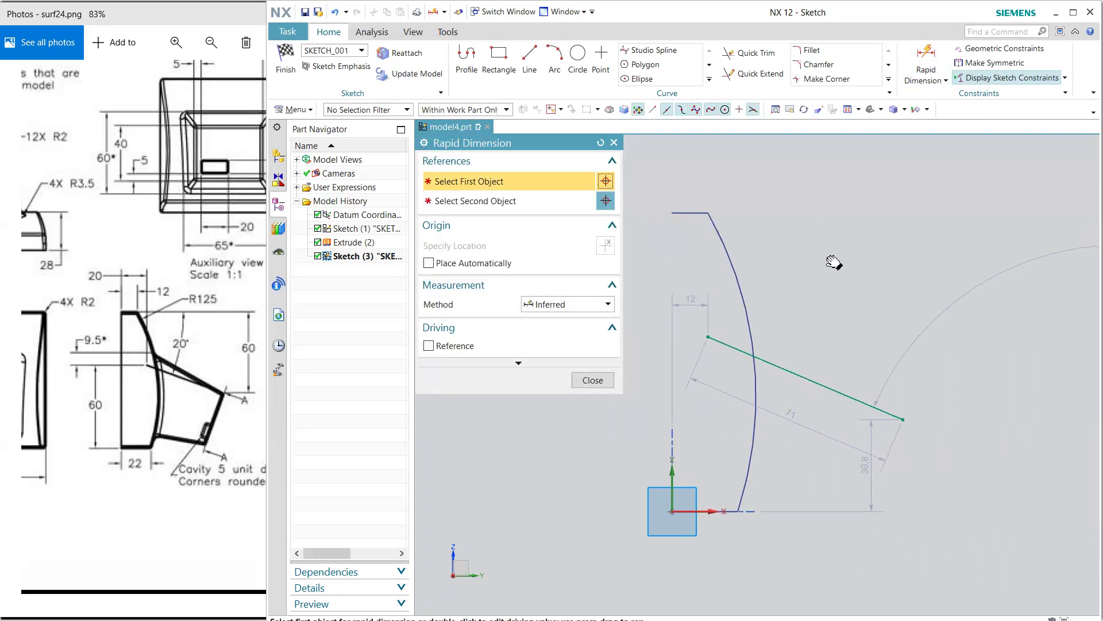
left_click(672, 213)
left_click(706, 339)
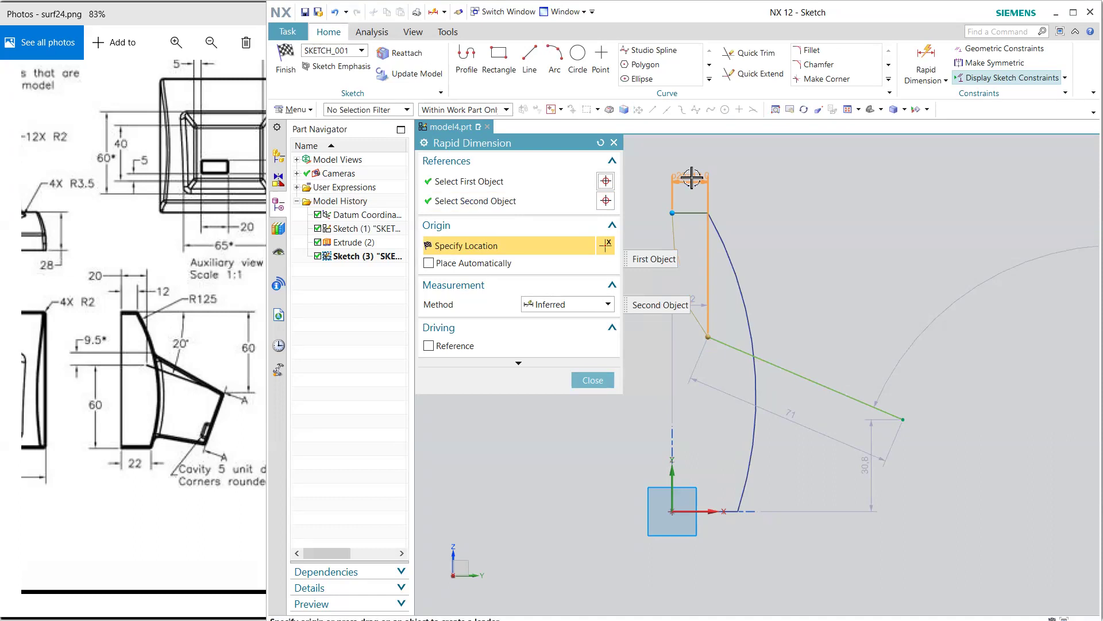
left_click(717, 166)
type("20")
key("Return")
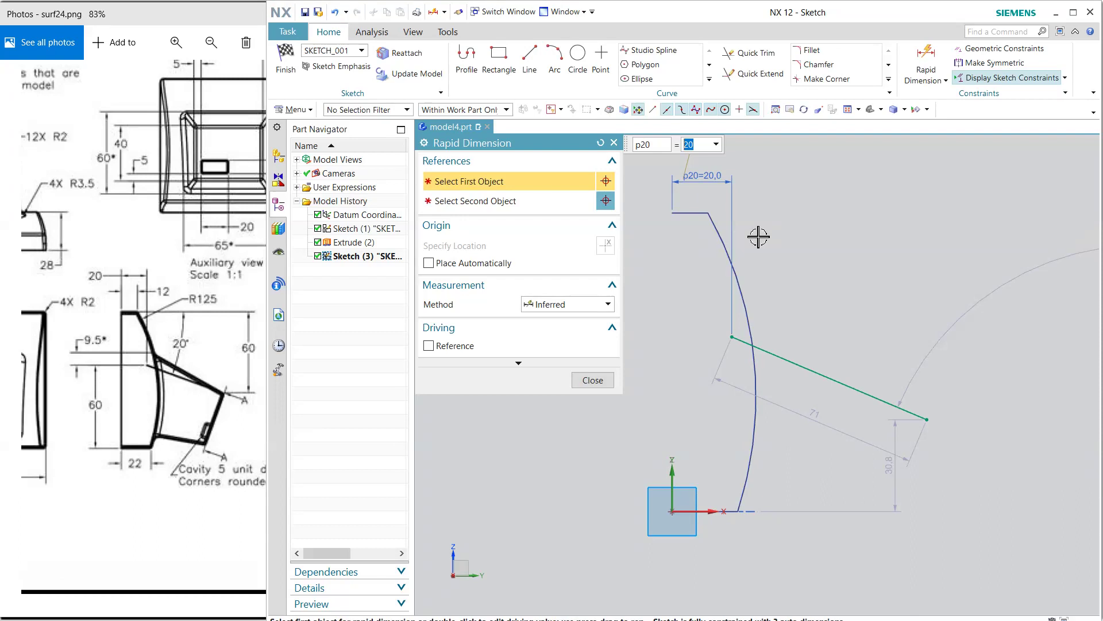
left_click(690, 213)
left_click(925, 422)
left_click(922, 259)
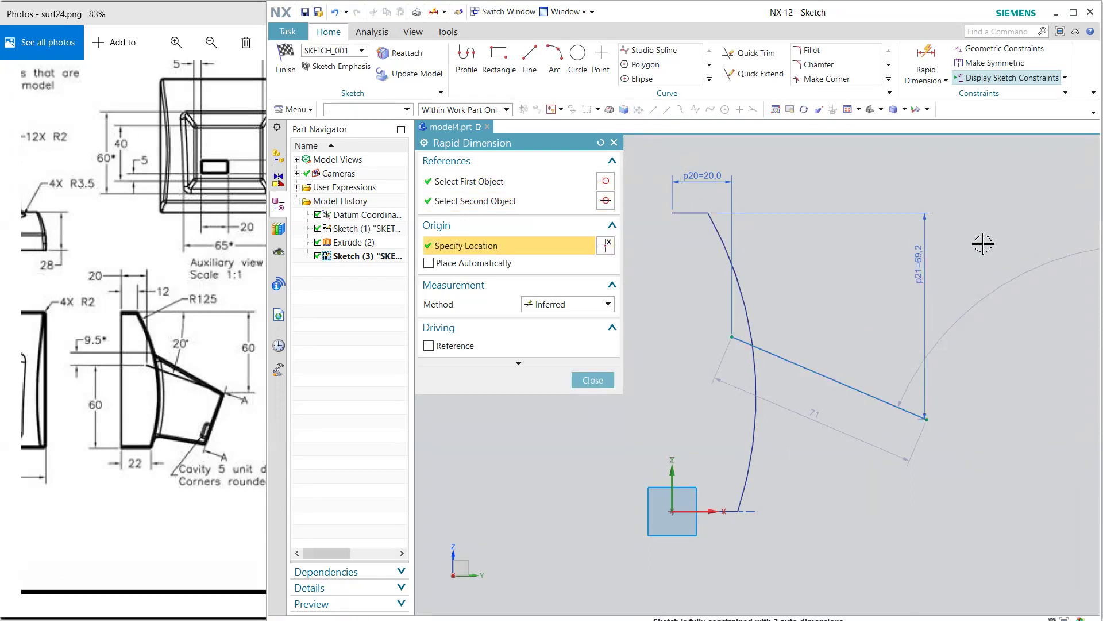
type("60")
key("Return")
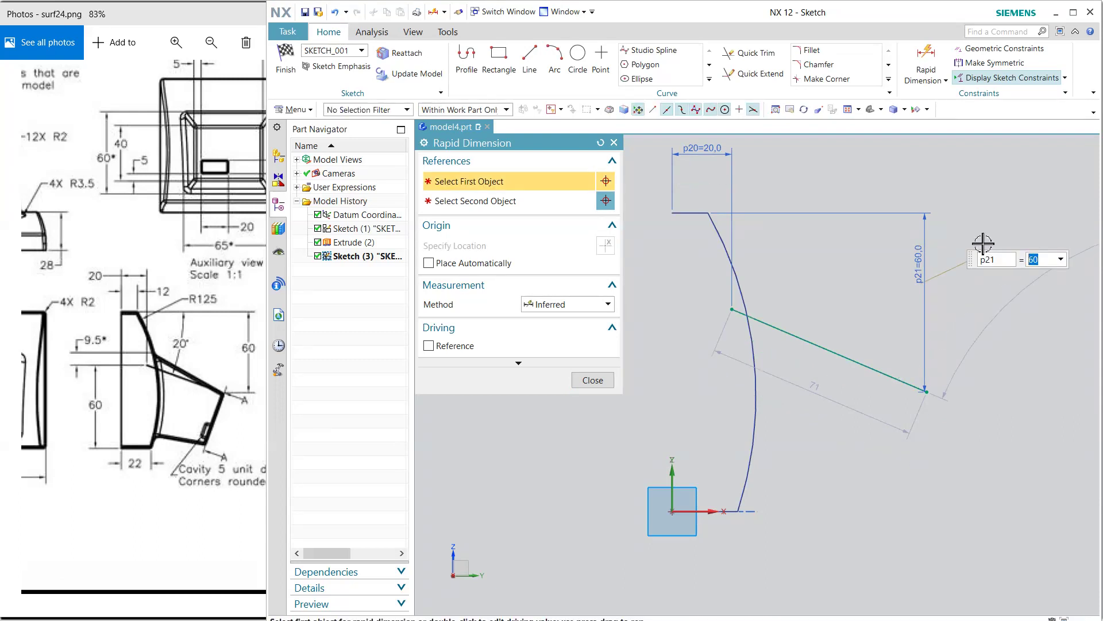
- Add a 20° angle between the top line and the sloped line
left_click(942, 80)
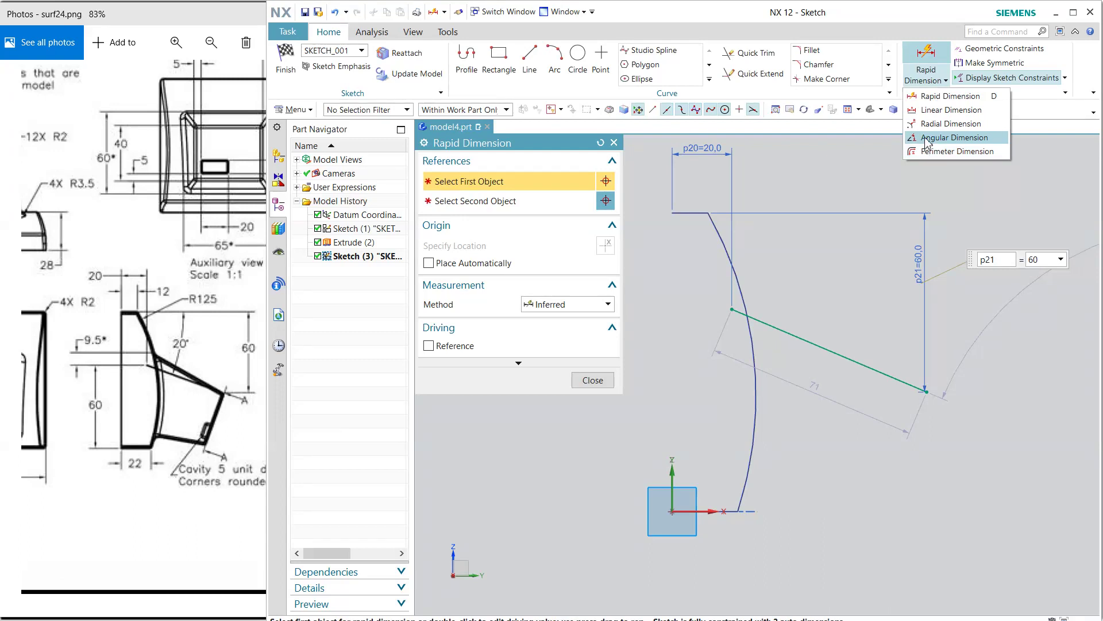
left_click(927, 138)
left_click(693, 212)
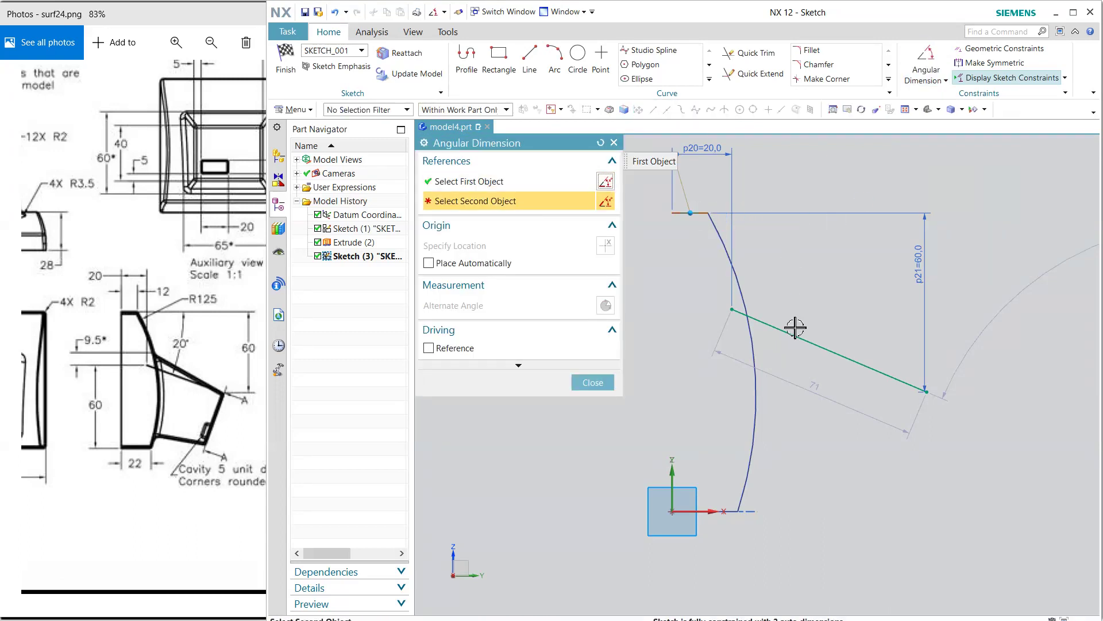
left_click(790, 327)
left_click(823, 260)
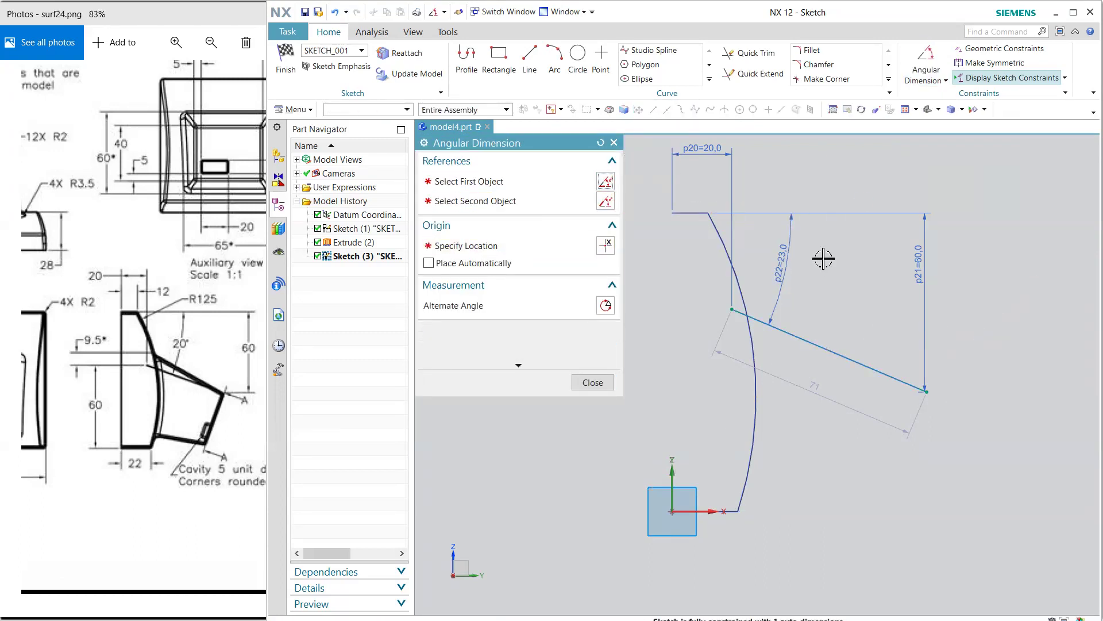
type("20")
key("Return")
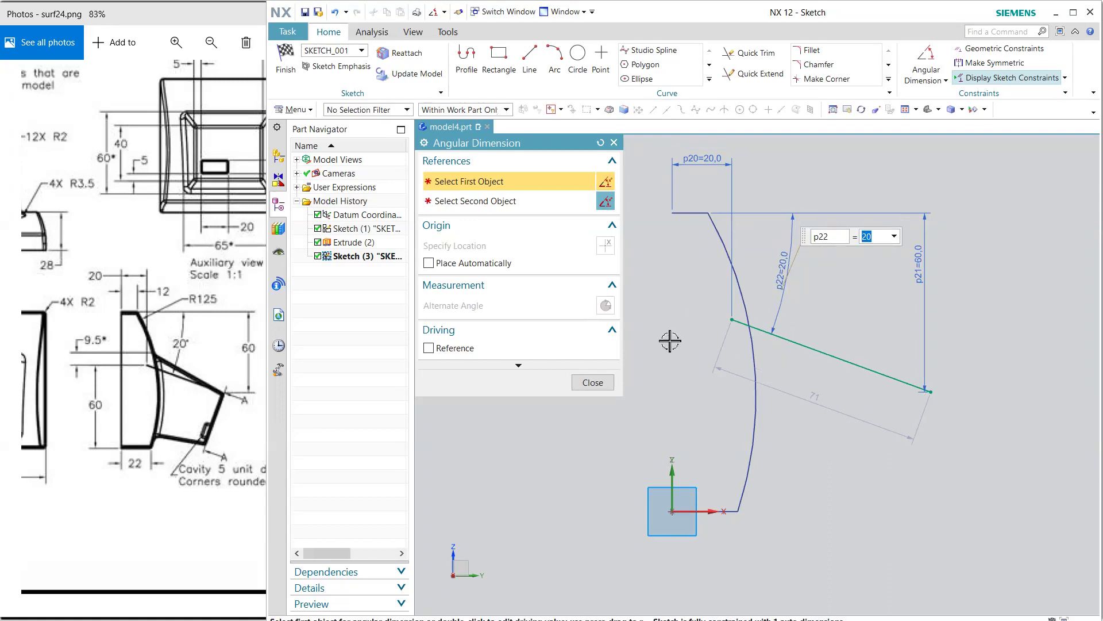
left_click(594, 383)
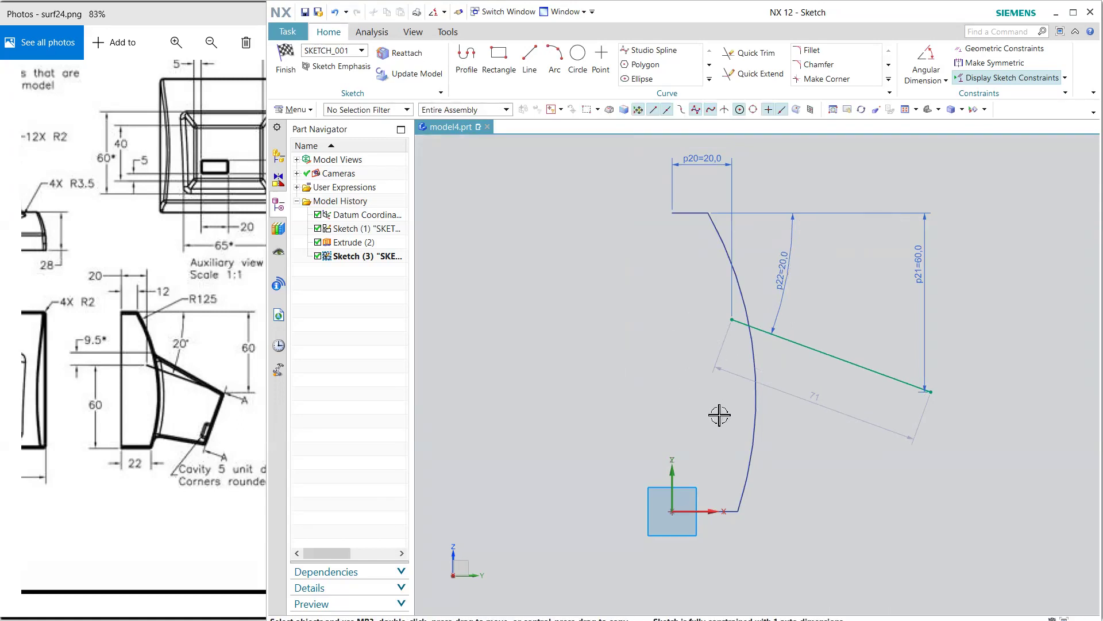
- Set the sloped line's near endpoint 60 mm above the base line
left_click(946, 81)
left_click(925, 94)
left_click(732, 319)
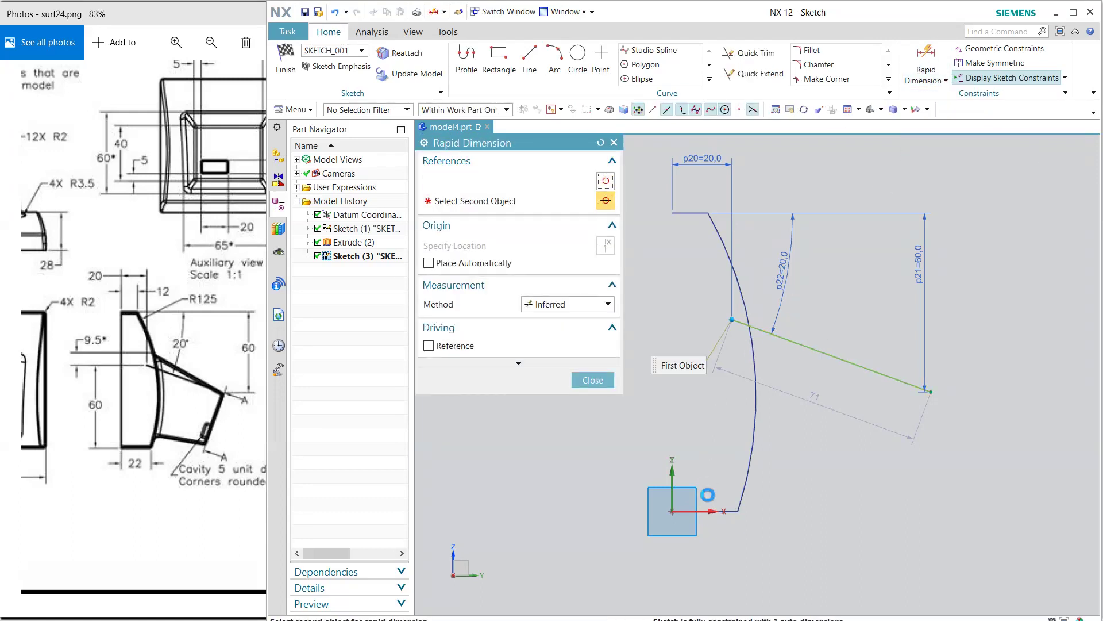
left_click(689, 513)
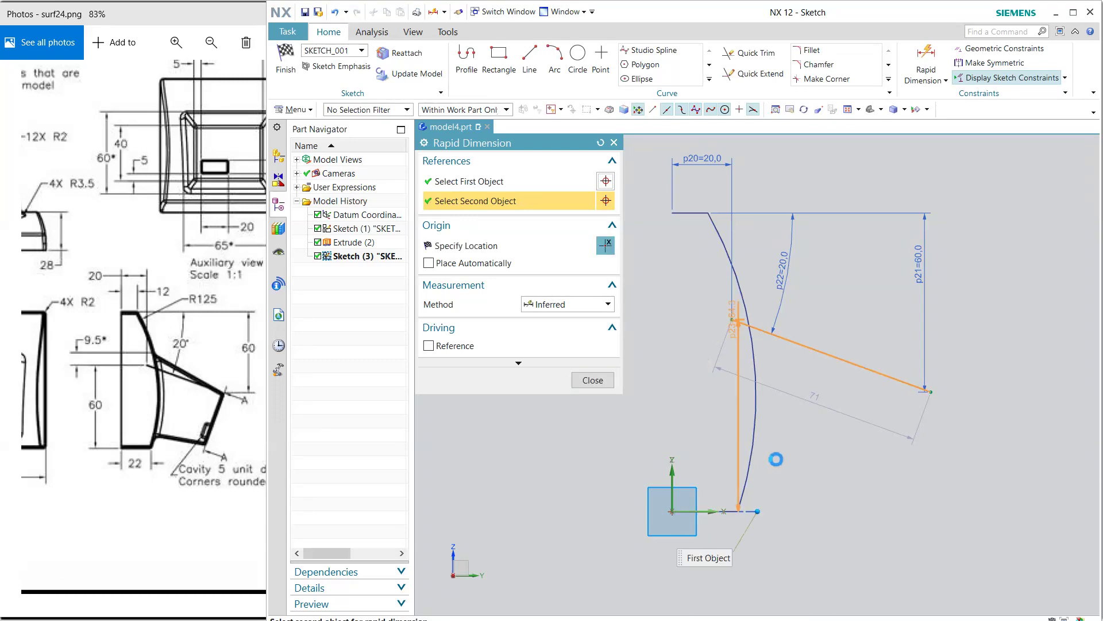
left_click(819, 419)
type("60")
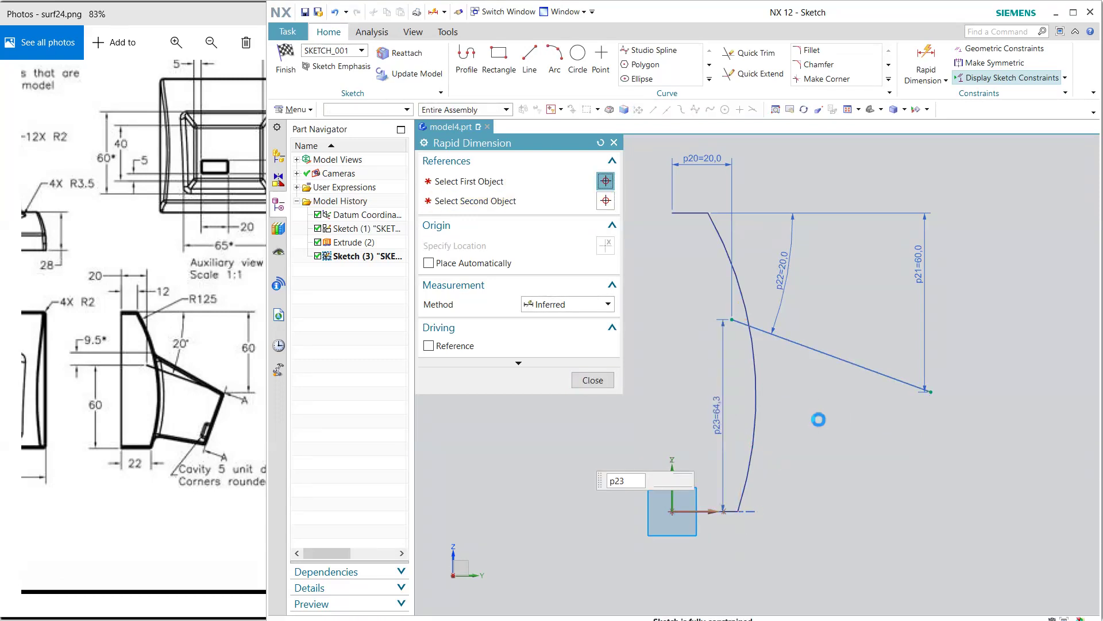
key("Return")
left_click(592, 380)
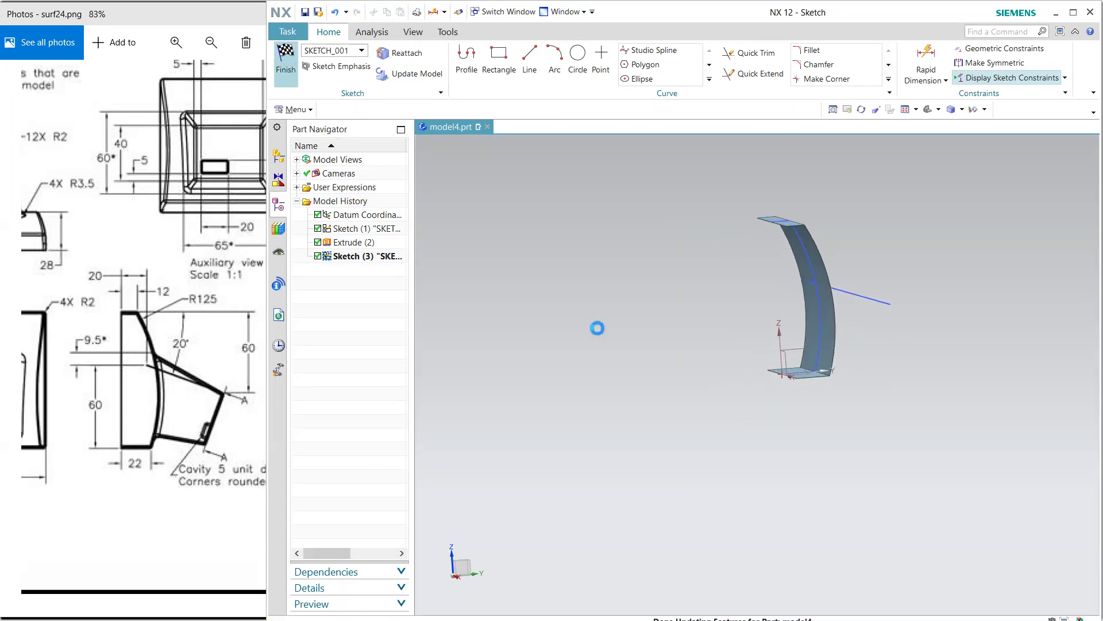
- Place Datum Plane (4) on the sloped line's outer end, at about 58.476 mm arc length
mouse_move(653, 330)
middle_mouse_down()
mouse_move(616, 343)
mouse_move(597, 316)
middle_mouse_up()
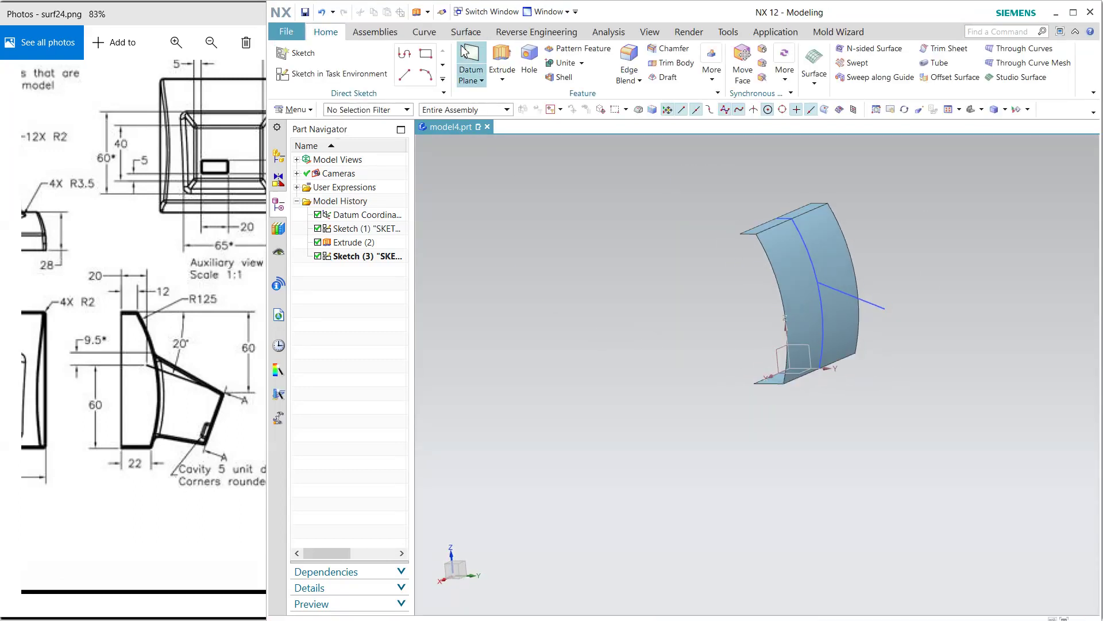
scroll(890, 297, "up", 3)
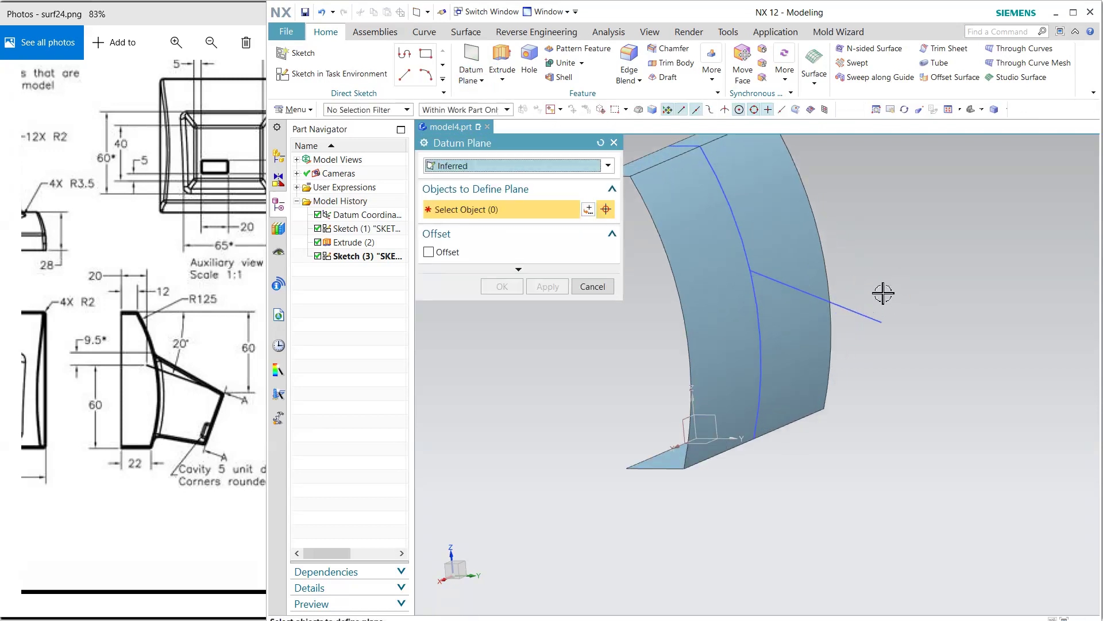
left_click(853, 312)
mouse_move(855, 310)
left_mouse_down()
mouse_move(855, 342)
mouse_move(938, 378)
left_mouse_up()
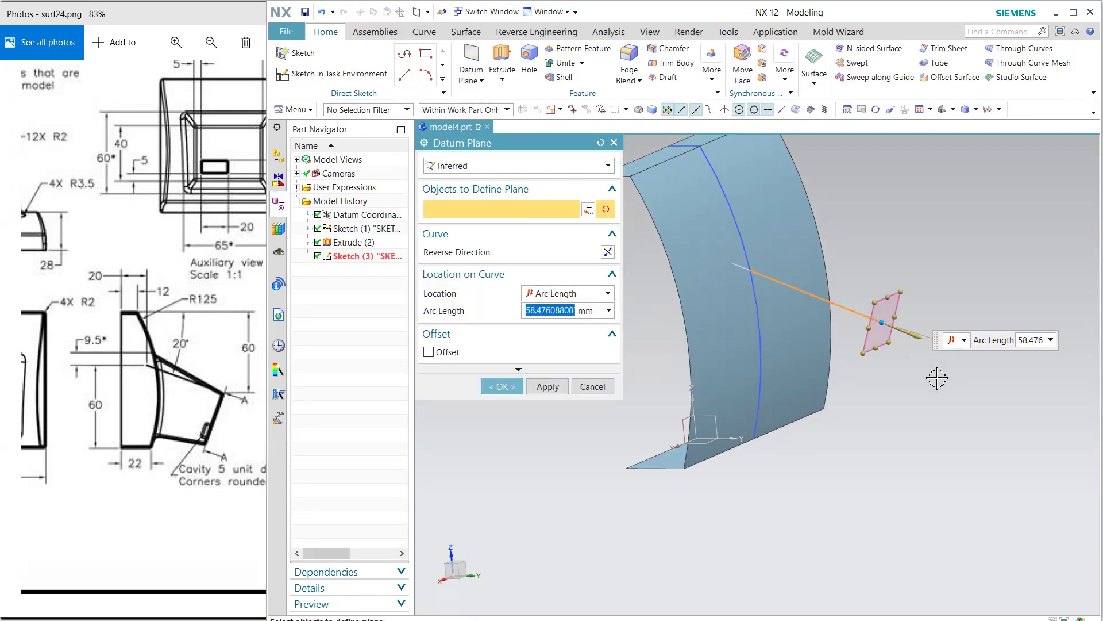
left_click(515, 170)
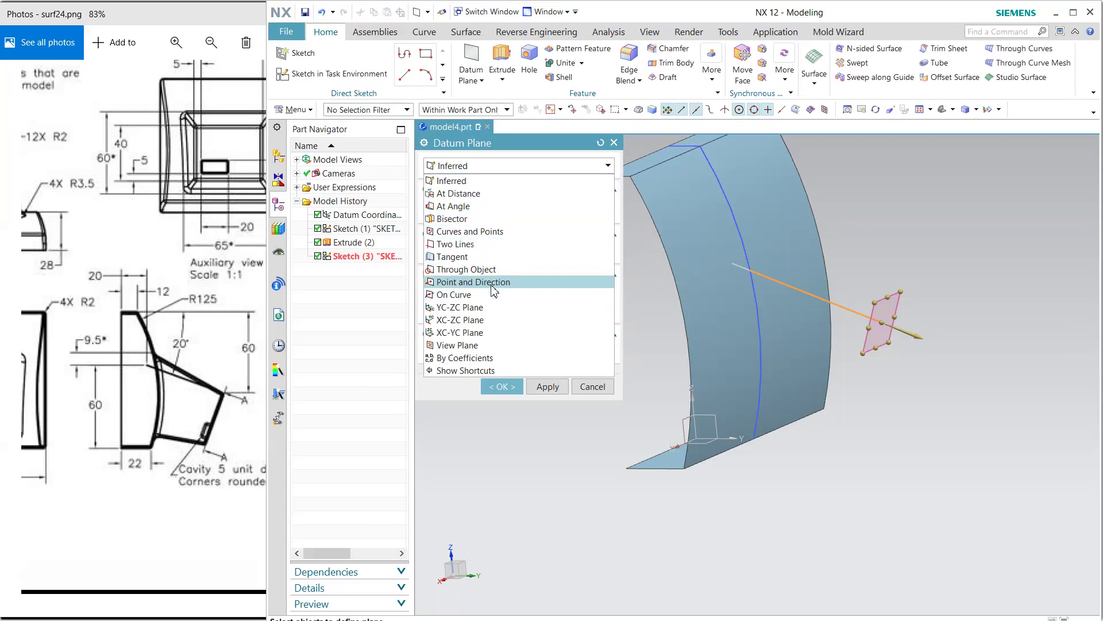
left_click(519, 139)
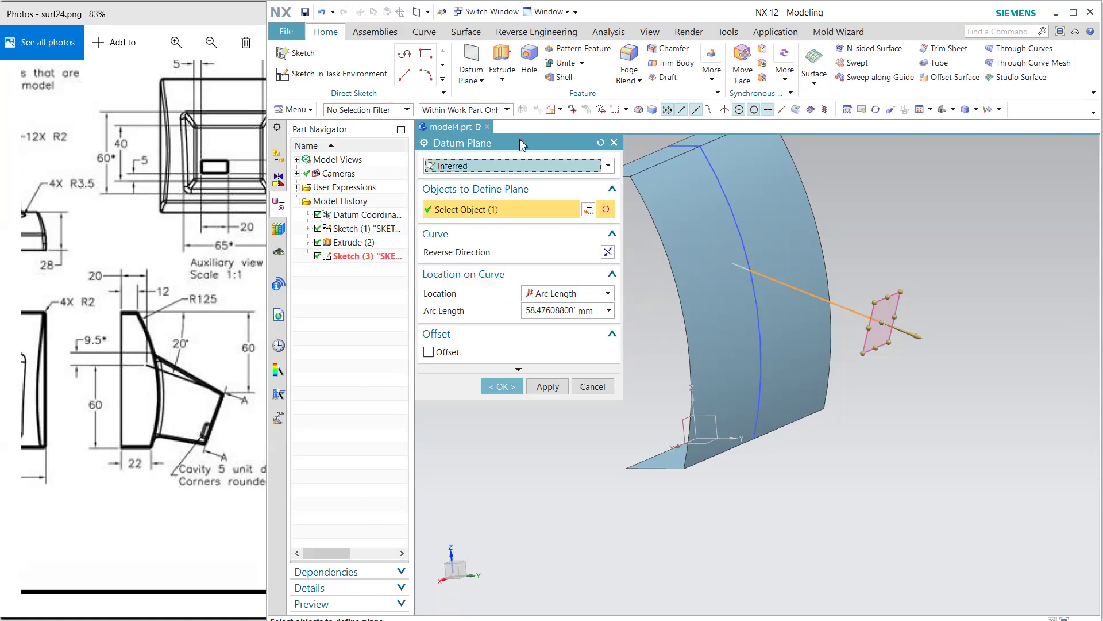
left_click(501, 386)
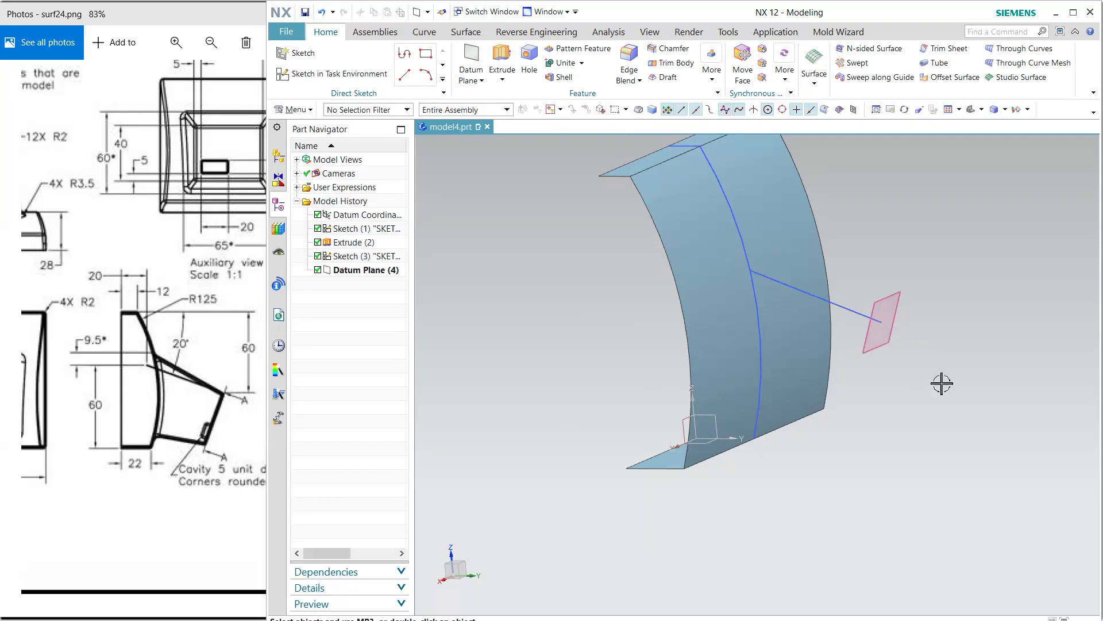
middle_click_drag(942, 383, 946, 343)
- Start Sketch (5) on Datum Plane (4), flipping its orientation 180 degrees
left_click(903, 272)
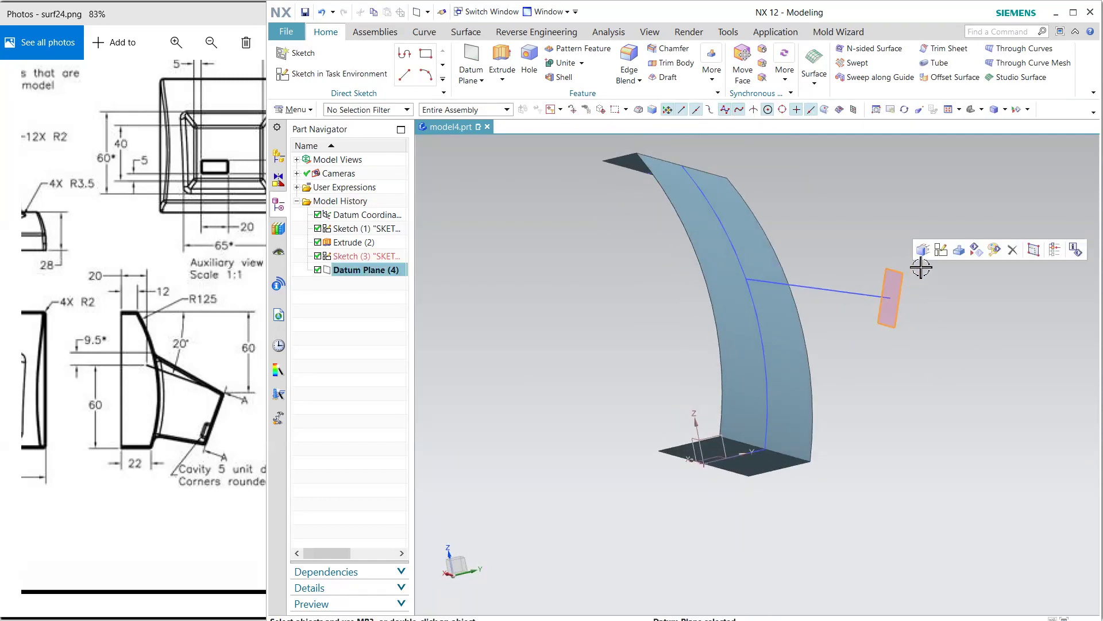
left_click(942, 251)
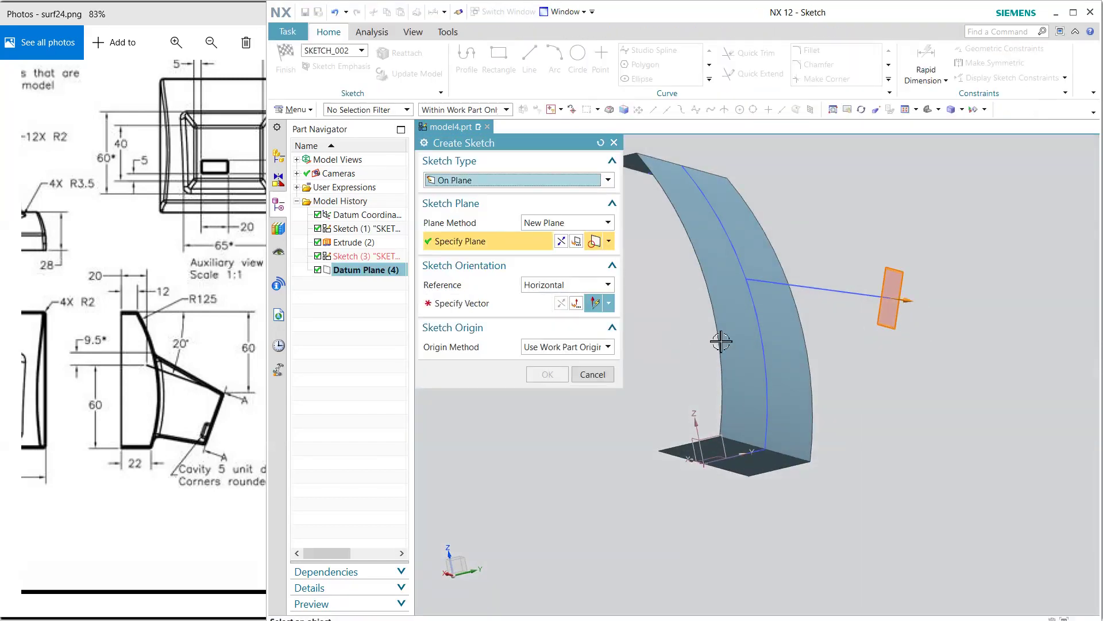
middle_click_drag(714, 335, 812, 345)
middle_click(680, 332)
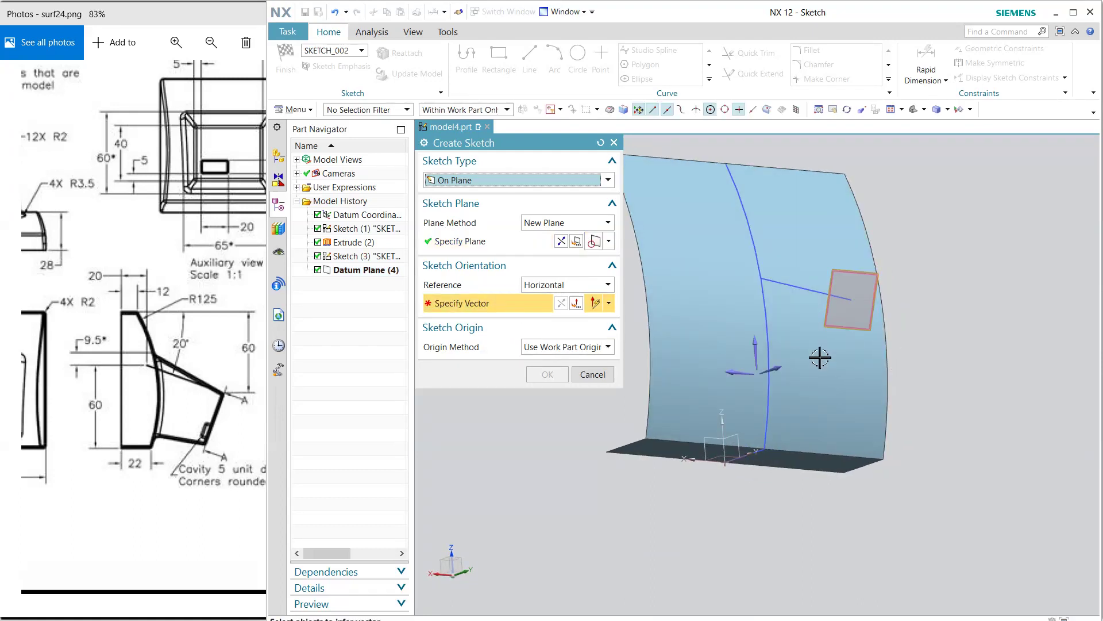
middle_click_drag(973, 353, 933, 358)
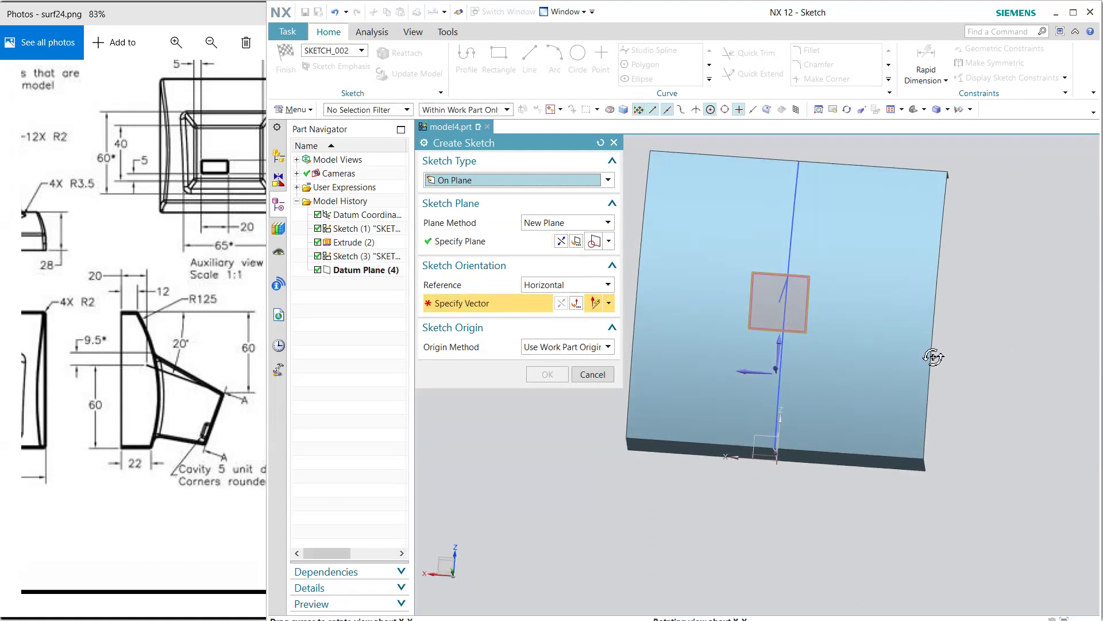
left_click(752, 373)
left_click(561, 241)
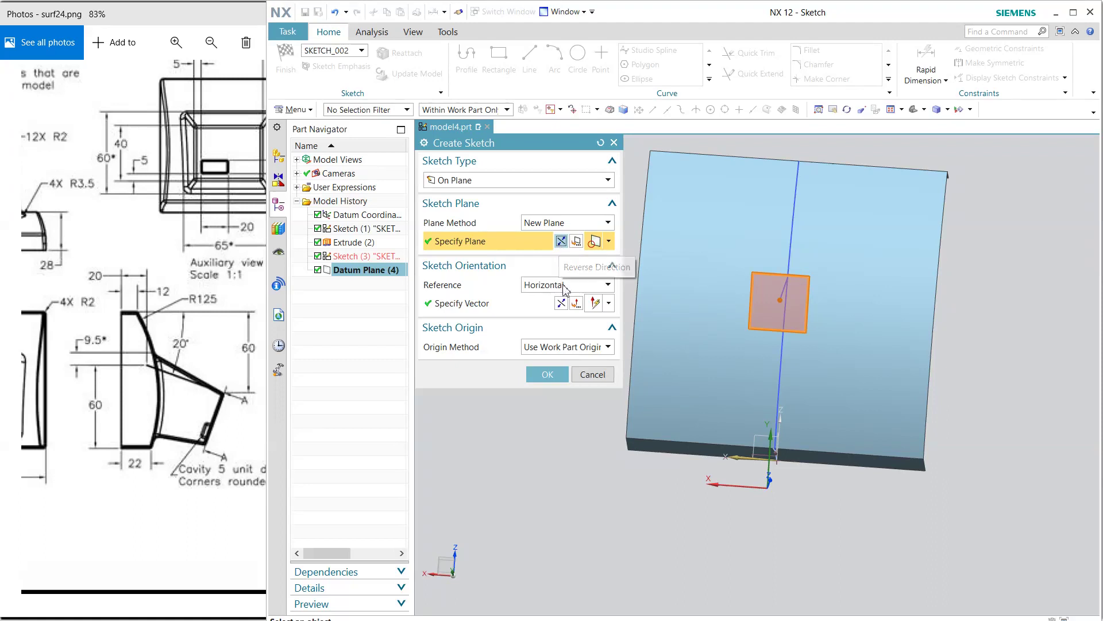
left_click(561, 303)
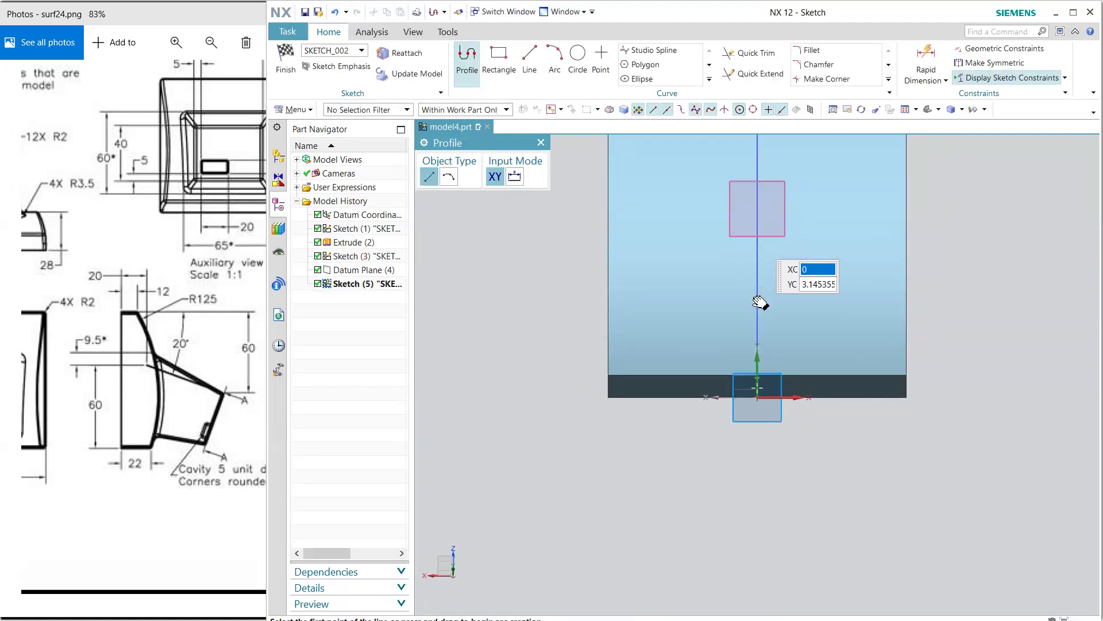
scroll(743, 337, "up", 4)
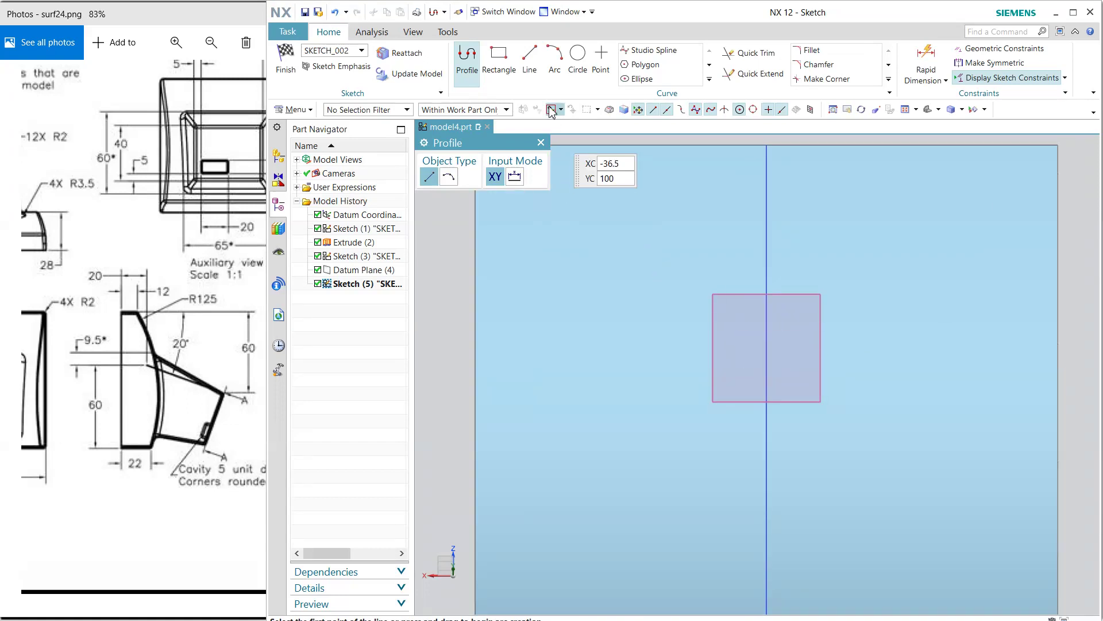
- Draw a rectangle and snap its top midpoint onto the sloped line's end point
left_click(508, 70)
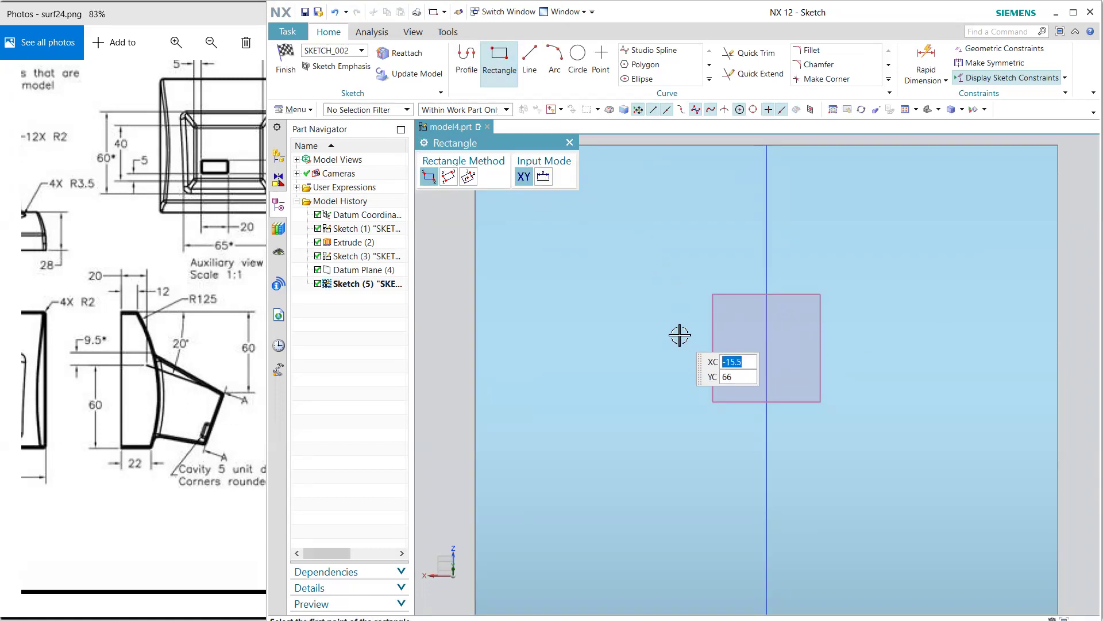
left_click(656, 288)
left_click(875, 485)
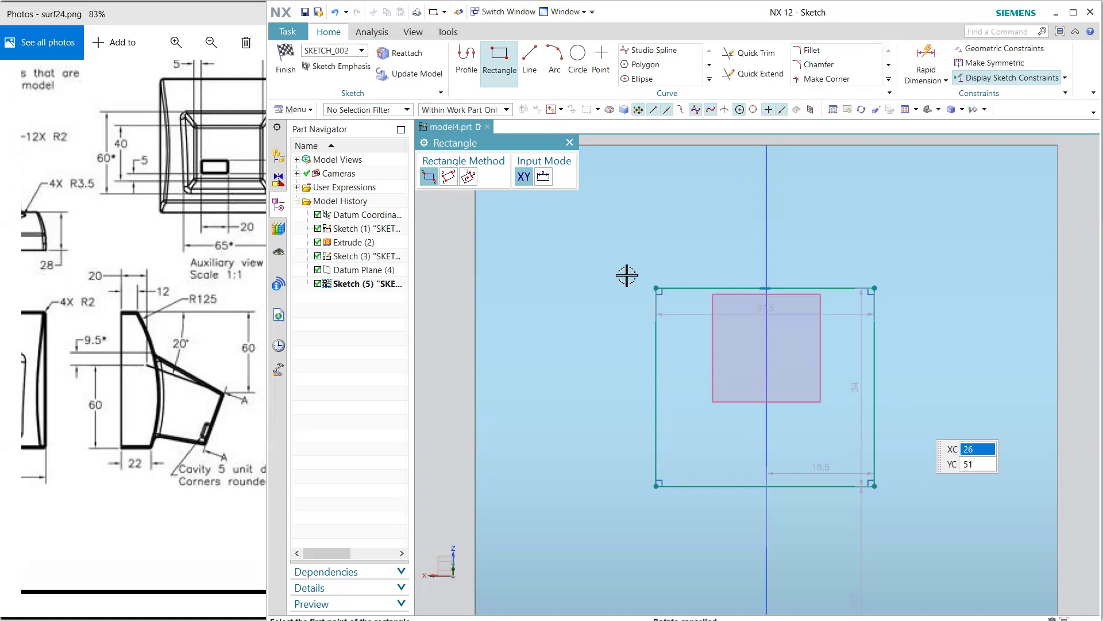
middle_click_drag(626, 276, 635, 288)
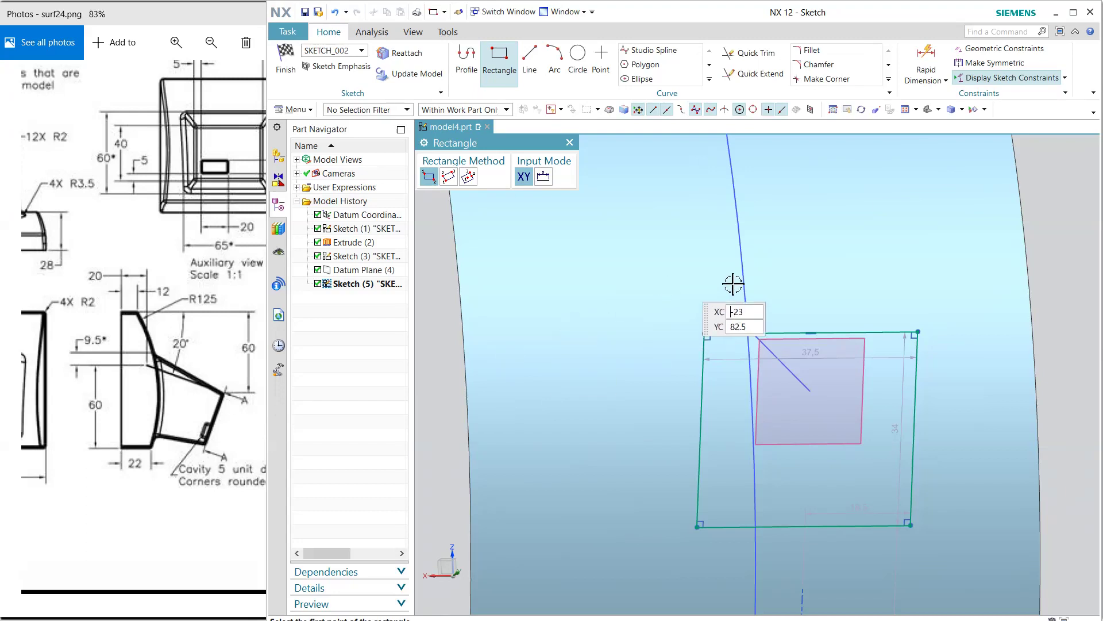
key("Escape")
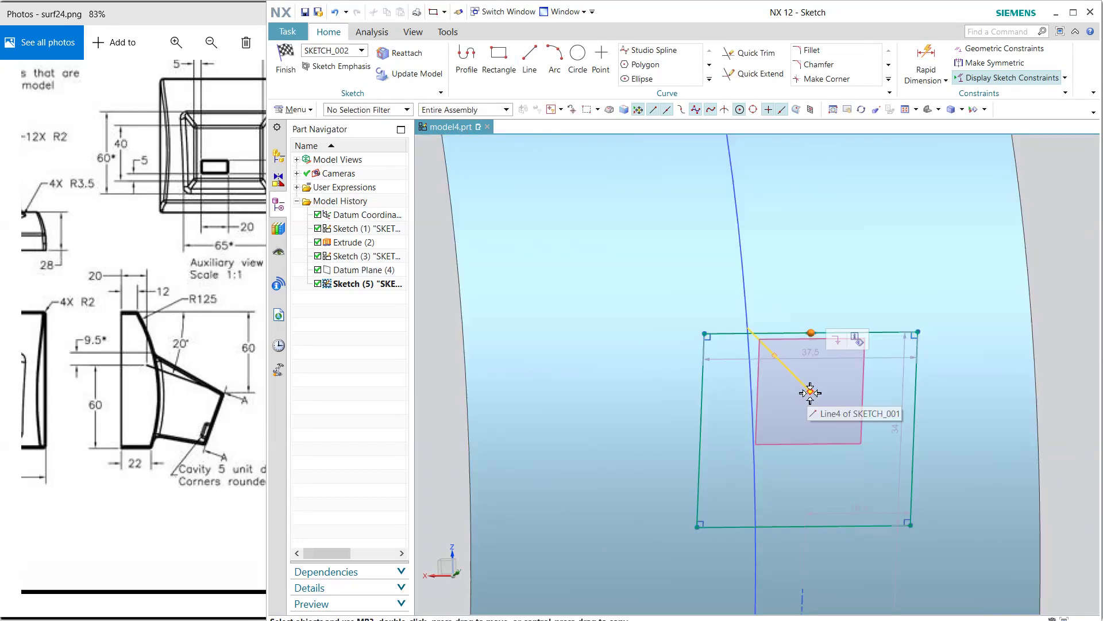
left_click(812, 391)
left_click(828, 369)
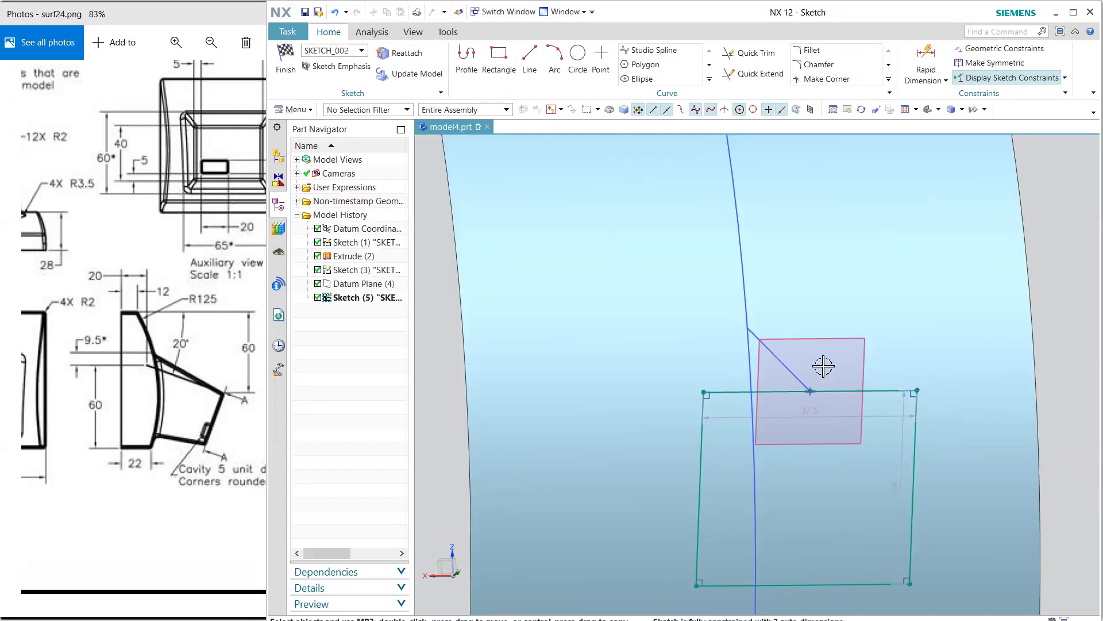
scroll(817, 342, "up", 2)
key("shift+F8")
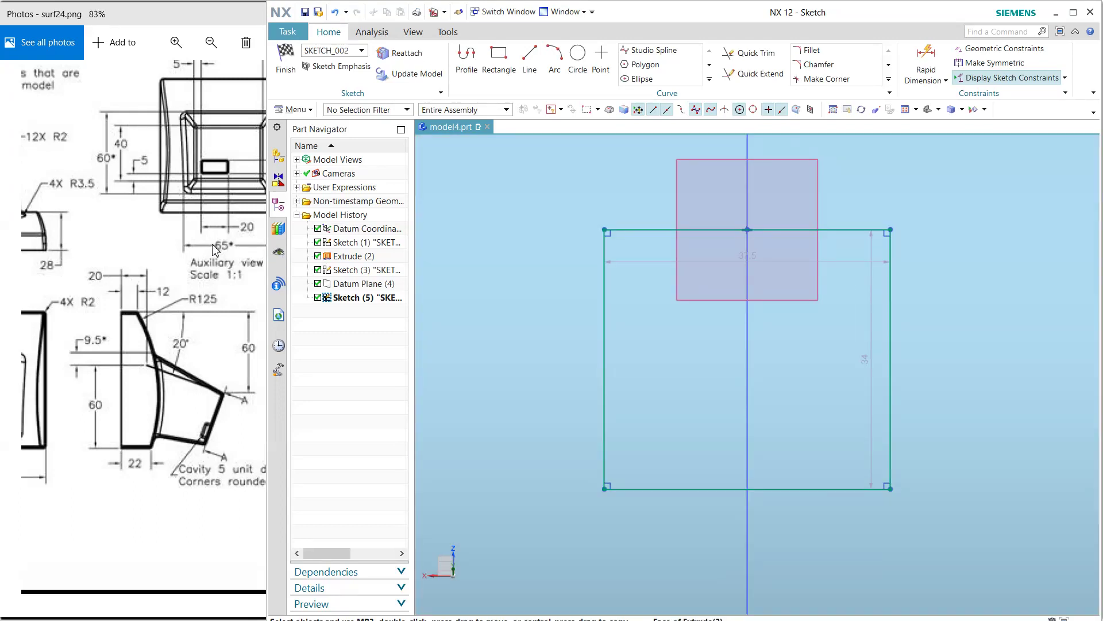
- Resize the rectangle from 37.5 × 34 to 50 wide by 40 tall and finish Sketch (5)
left_click_drag(214, 248, 178, 275)
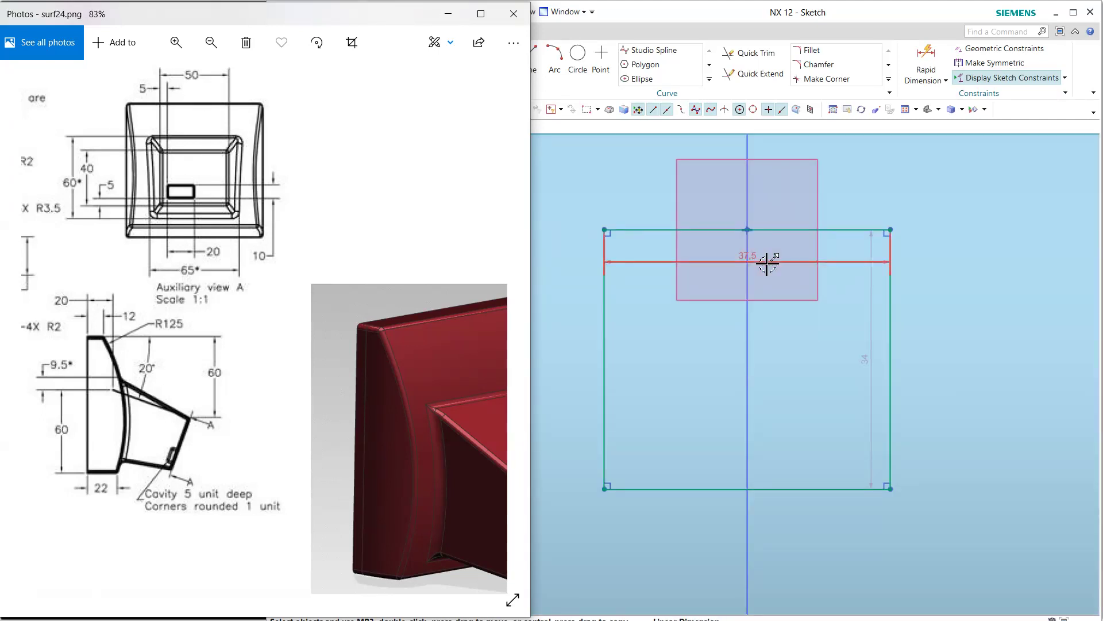
double_click(765, 262)
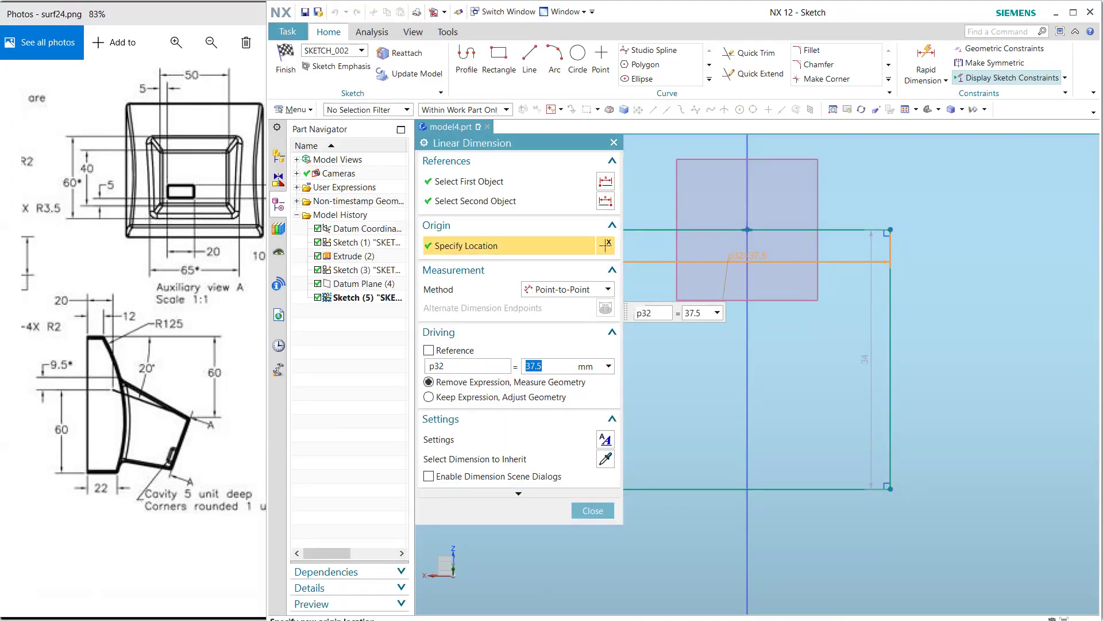
key("Return")
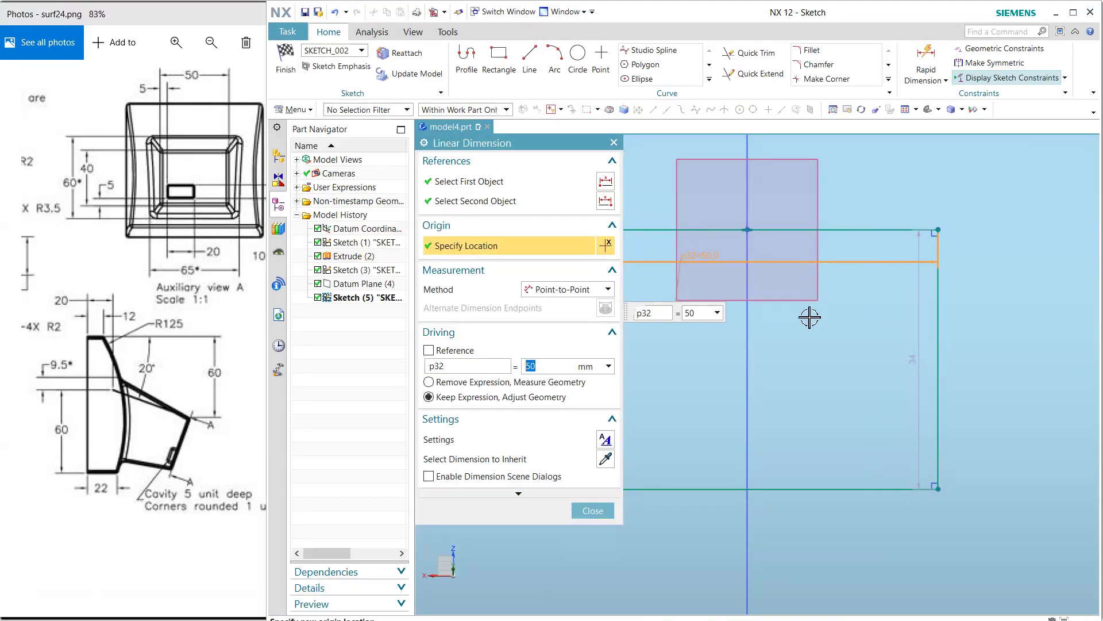
double_click(919, 371)
type("4")
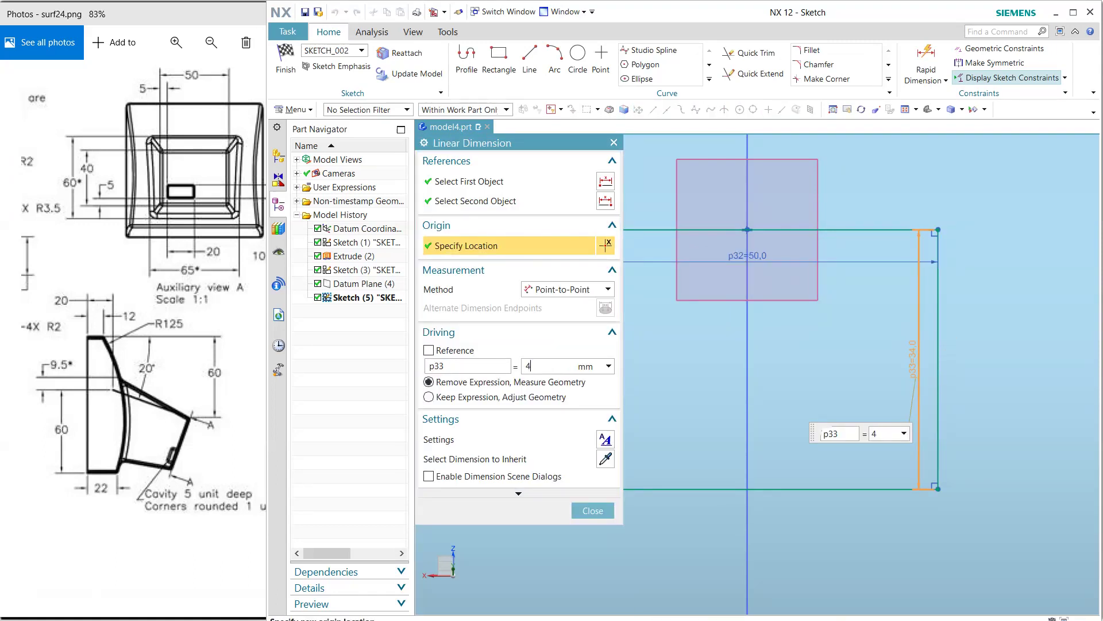
type("0")
key("Return")
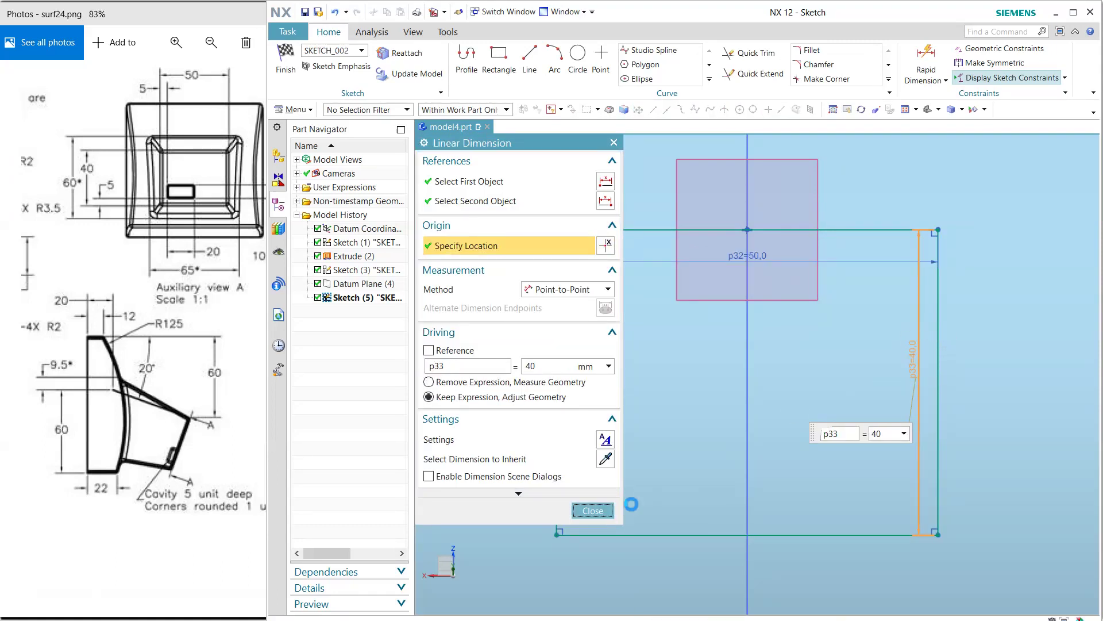
scroll(707, 446, "down", 5)
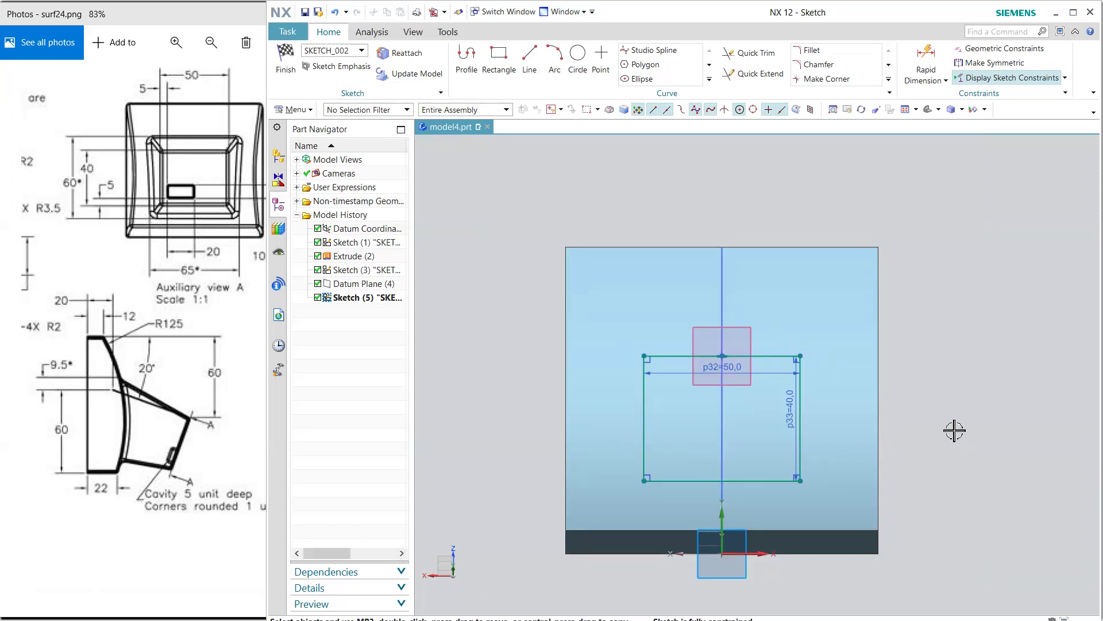
mouse_move(954, 430)
middle_mouse_down()
mouse_move(712, 350)
mouse_move(606, 235)
middle_mouse_up()
left_click(297, 78)
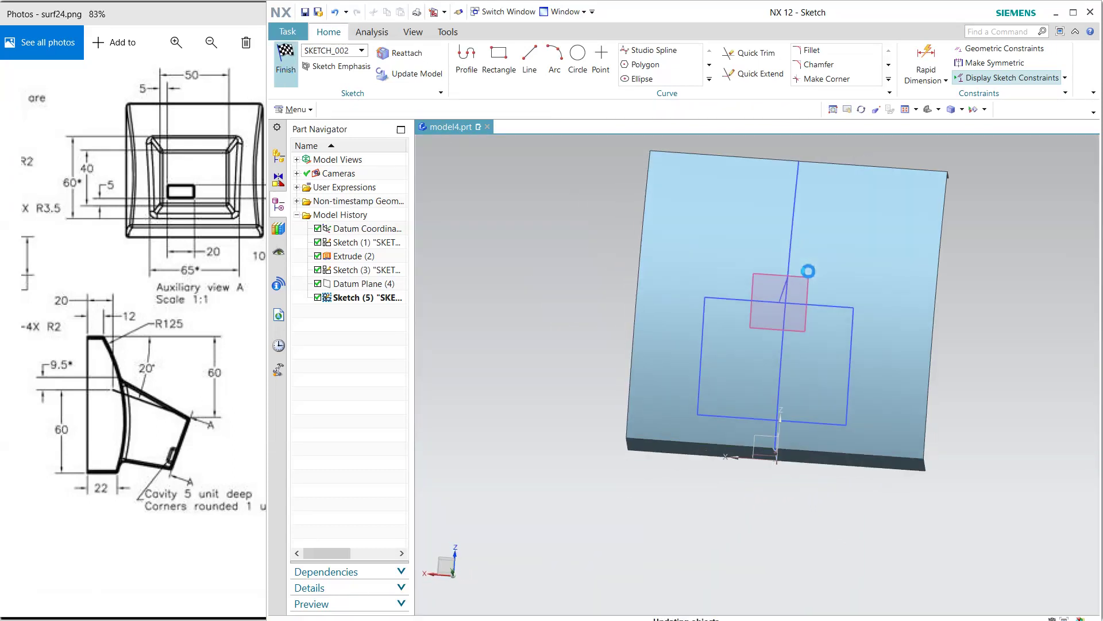
- Place Datum Plane (6) on Line4 at 16.348 mm arc length
mouse_move(596, 291)
middle_mouse_down()
mouse_move(621, 322)
mouse_move(532, 391)
middle_mouse_up()
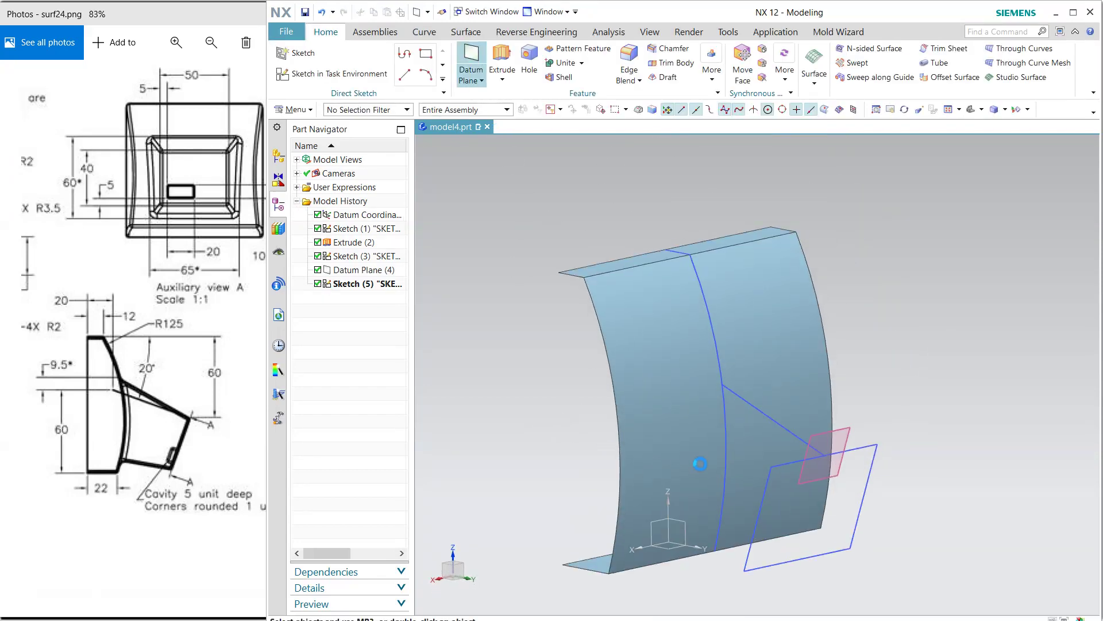
left_click(744, 402)
middle_click_drag(601, 451, 735, 426)
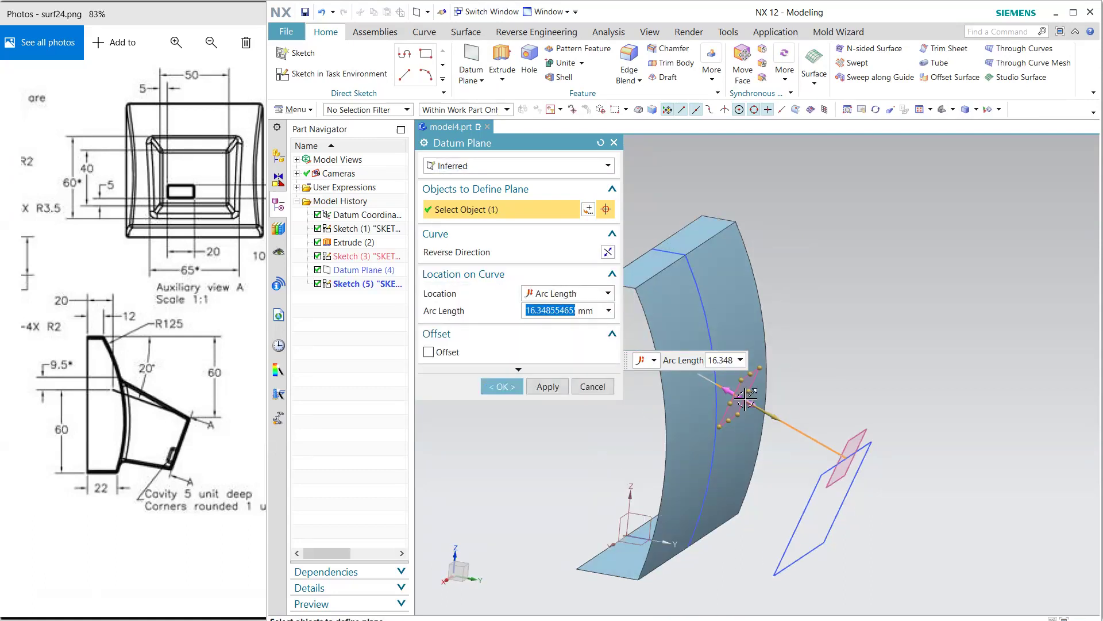
left_click(502, 386)
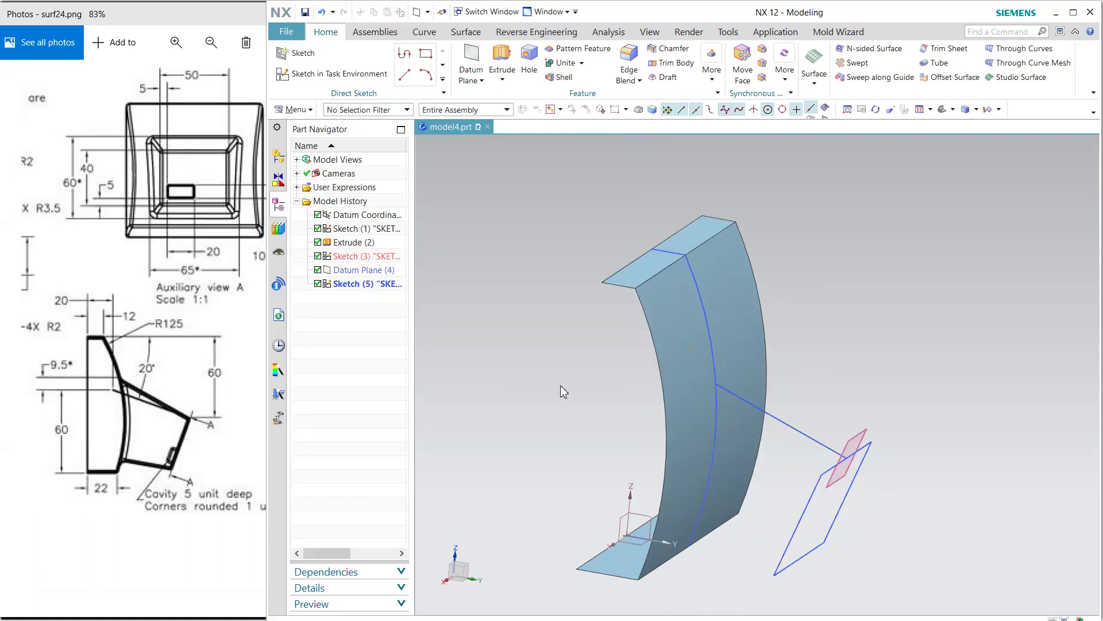
middle_click_drag(581, 435, 632, 428)
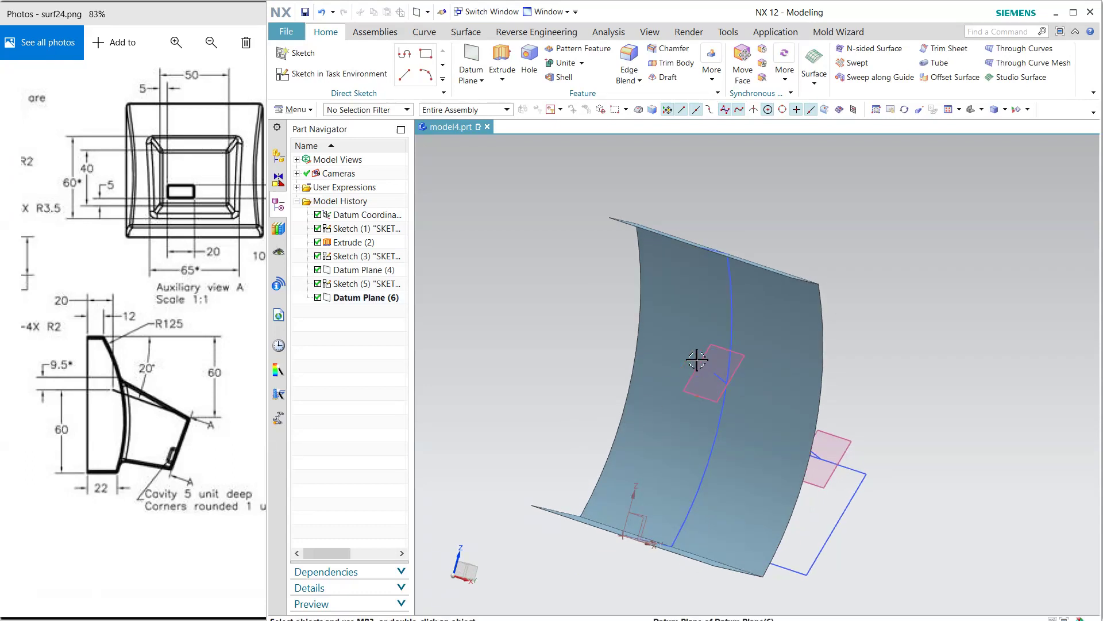
left_click(715, 357)
left_click(737, 340)
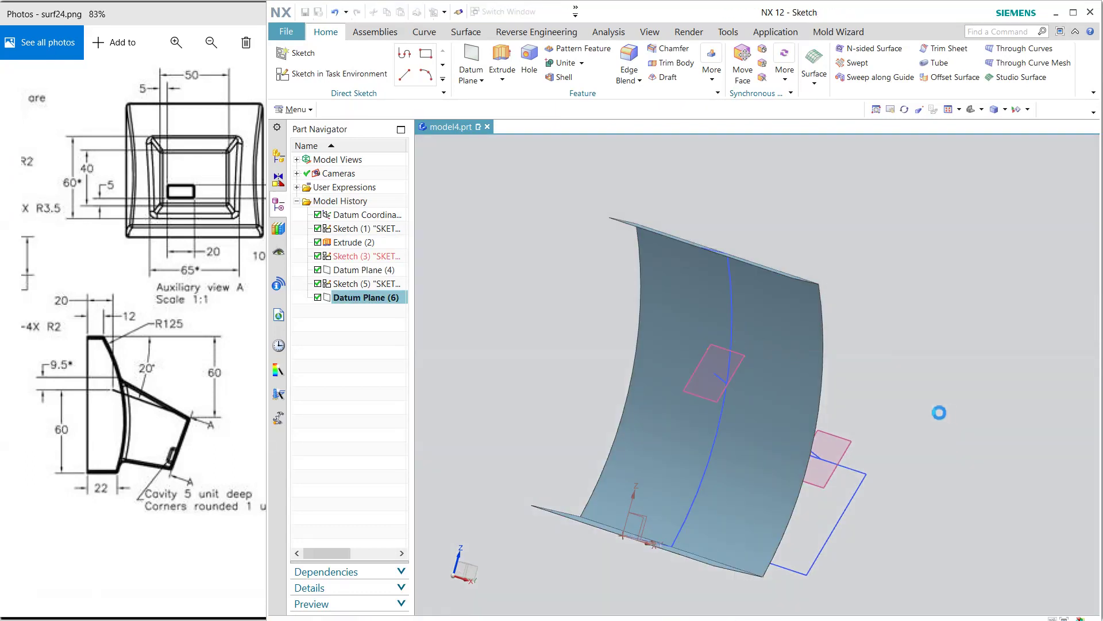
- Create a new sketch on the datum plane face, with the view turned to face it
middle_click_drag(938, 414, 813, 396)
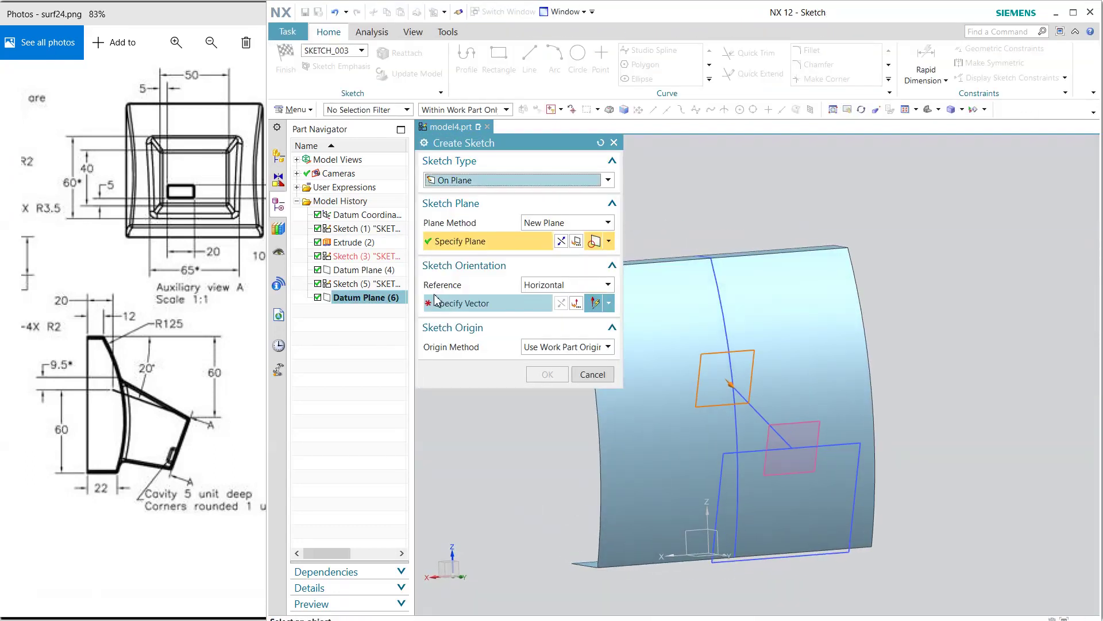
middle_click(813, 397)
left_click(609, 384)
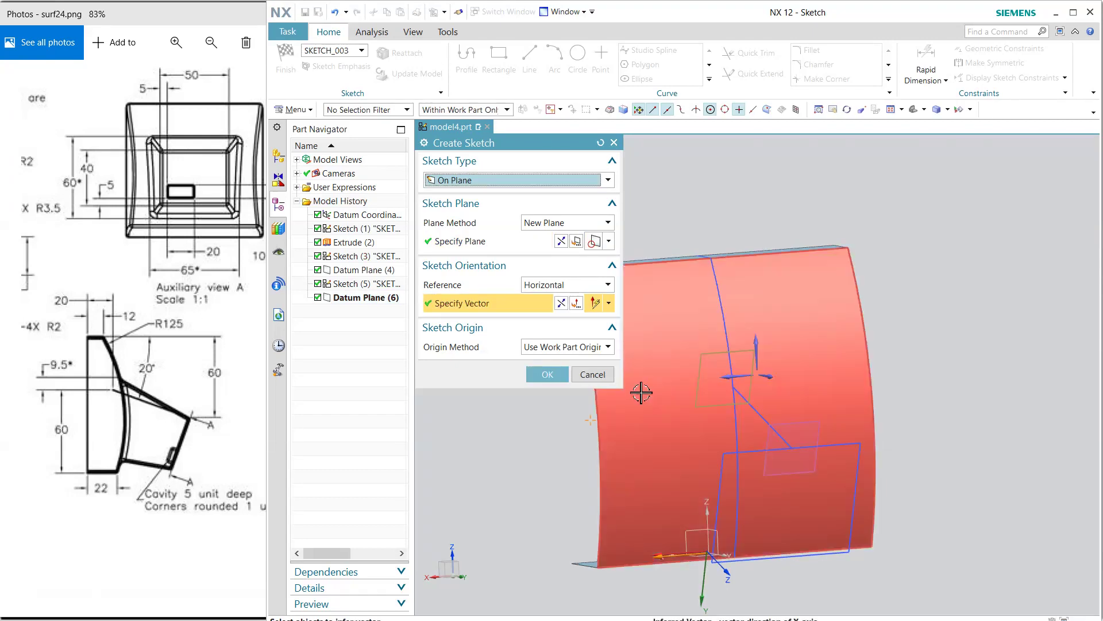
scroll(597, 419, "up", 2)
mouse_move(620, 440)
middle_mouse_down()
mouse_move(598, 402)
mouse_move(551, 367)
middle_mouse_up()
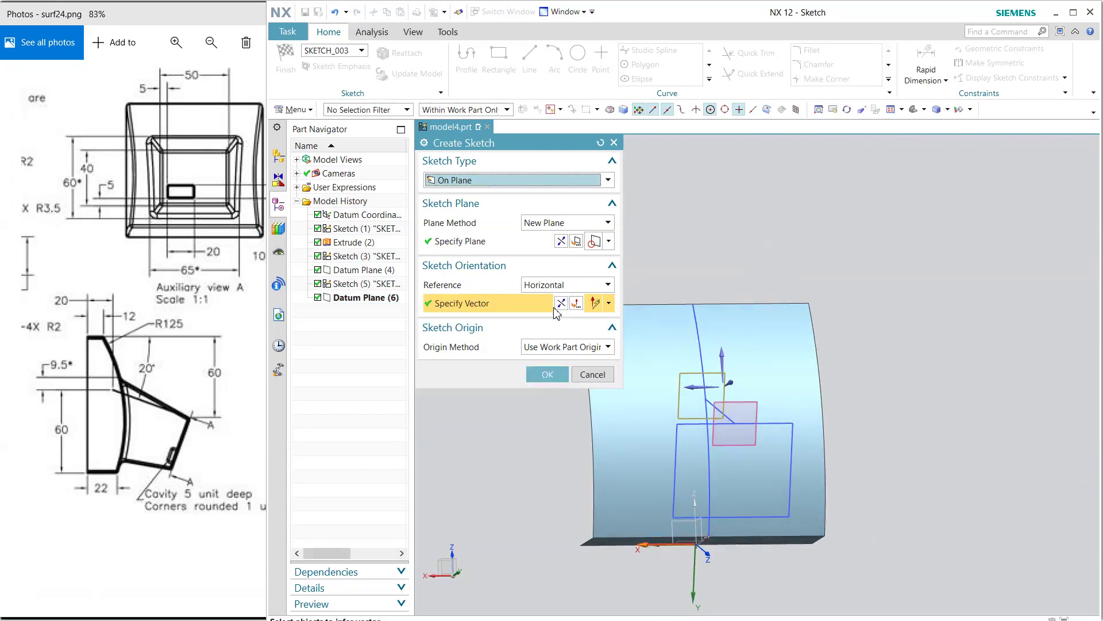
left_click(561, 304)
left_click(545, 375)
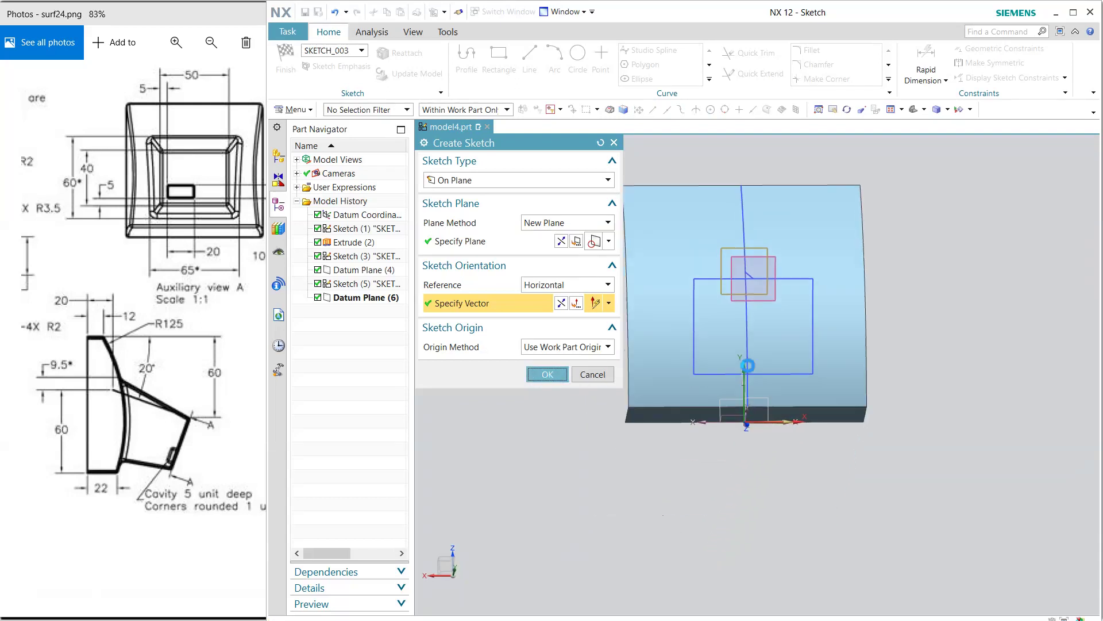
scroll(746, 293, "down", 2)
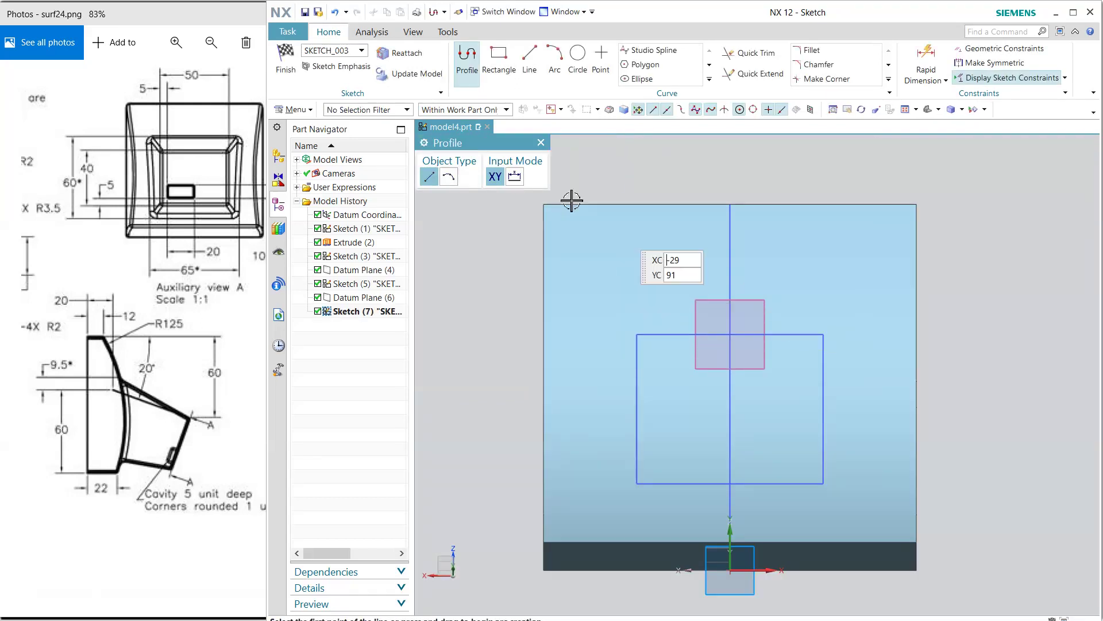
- Draw a rectangle and constrain its top-edge midpoint onto the vertical axis
left_click(499, 58)
left_click(618, 287)
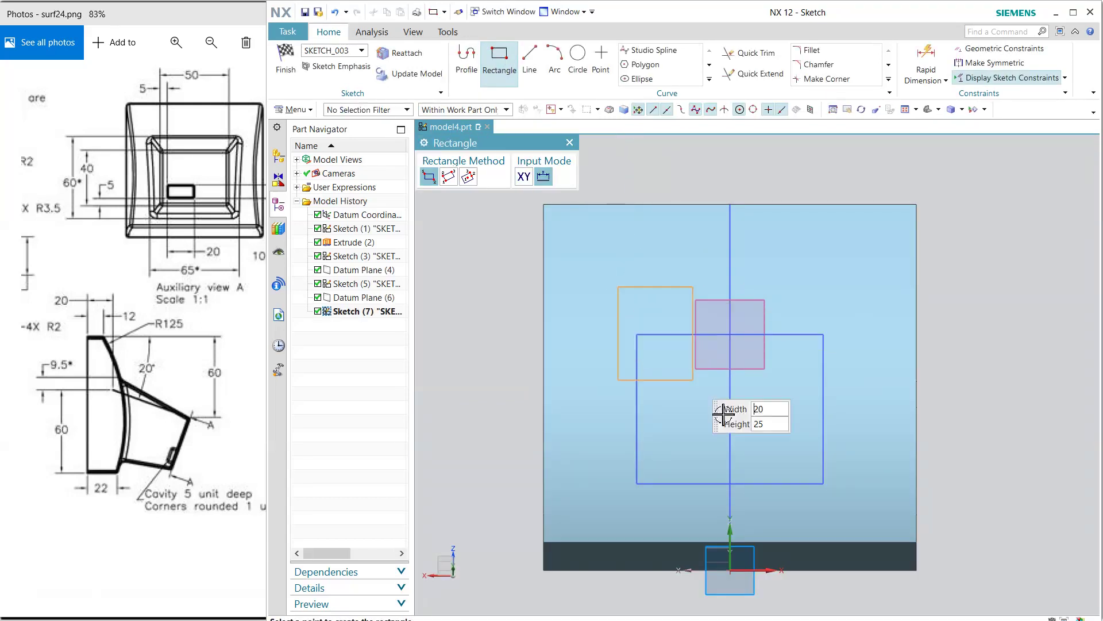
left_click(846, 498)
key("Escape")
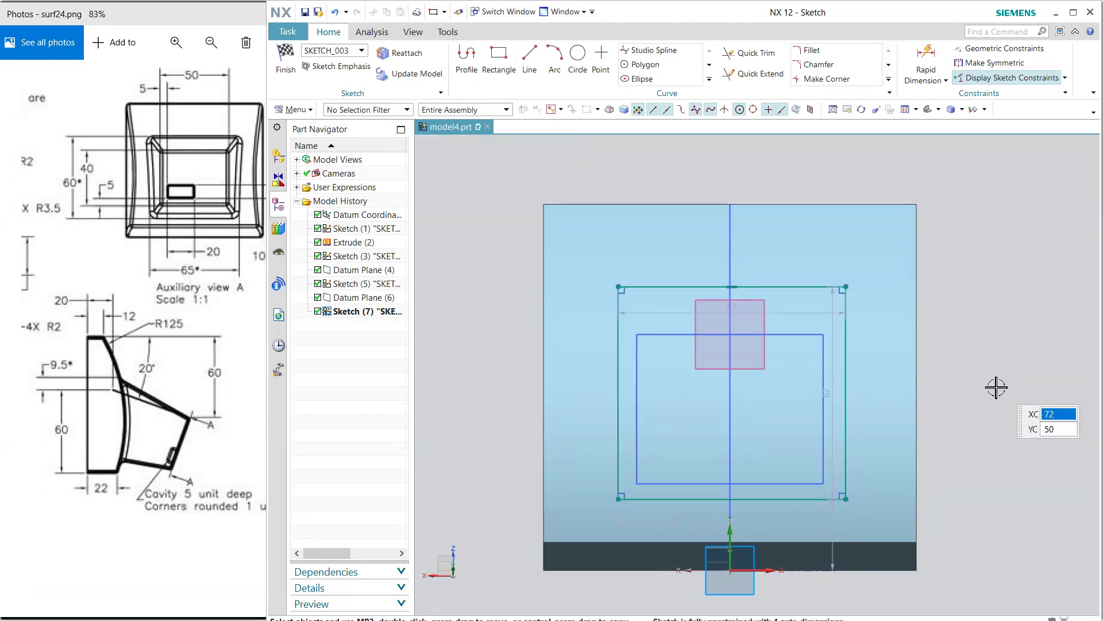
left_click(739, 286)
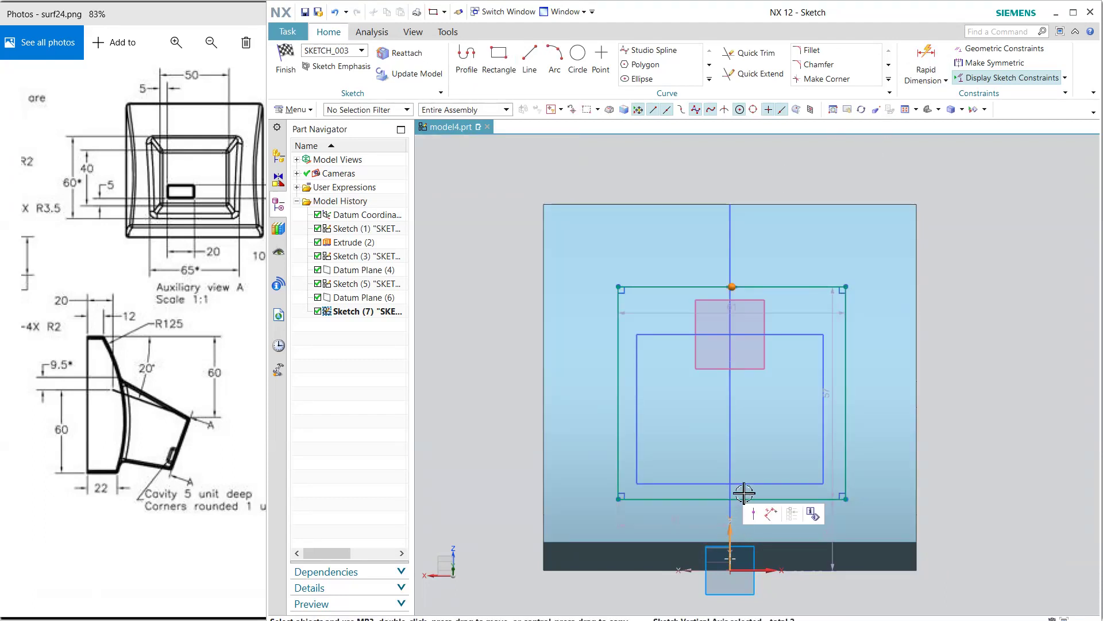
left_click(754, 513)
- Dimension the rectangle with top-edge offset 9.5, width 65 and height 60, then finish the sketch
left_click(926, 60)
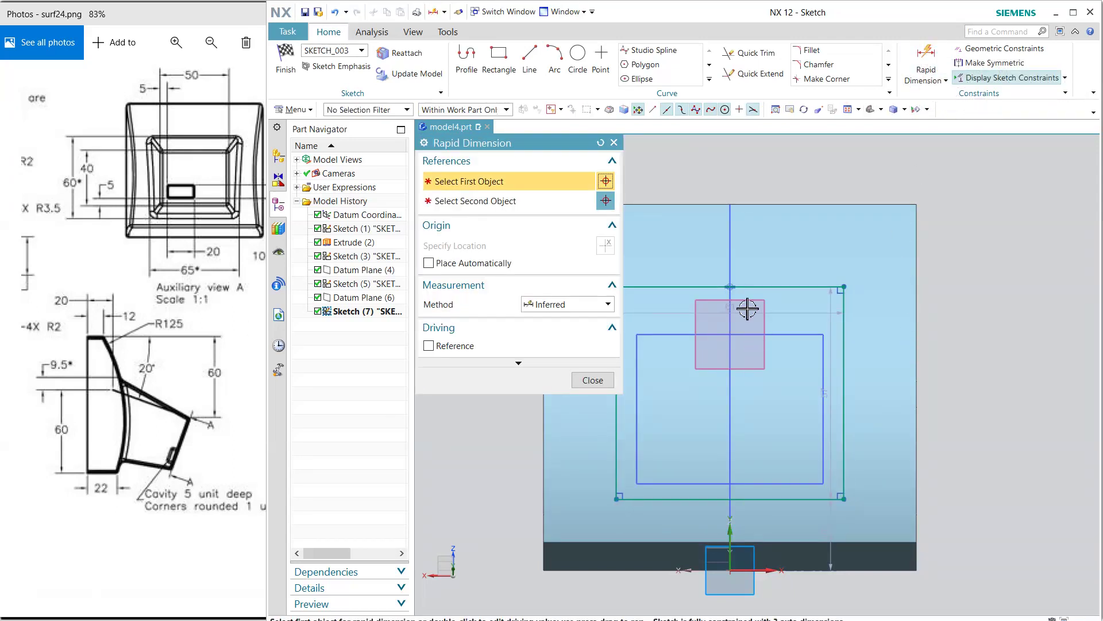
left_click(759, 287)
left_click(792, 339)
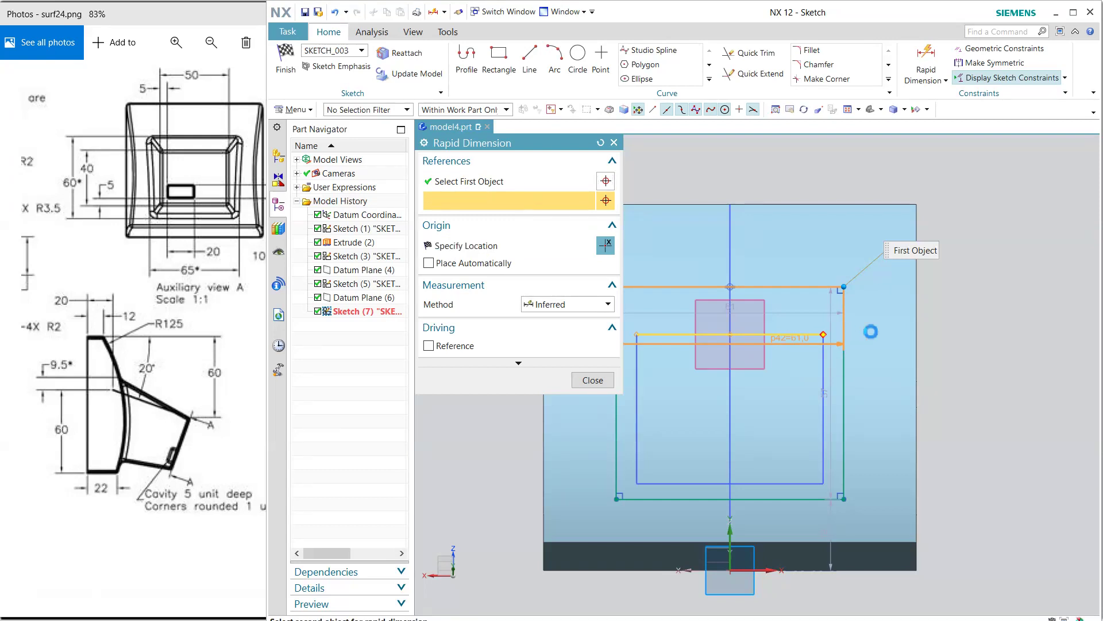
left_click(931, 368)
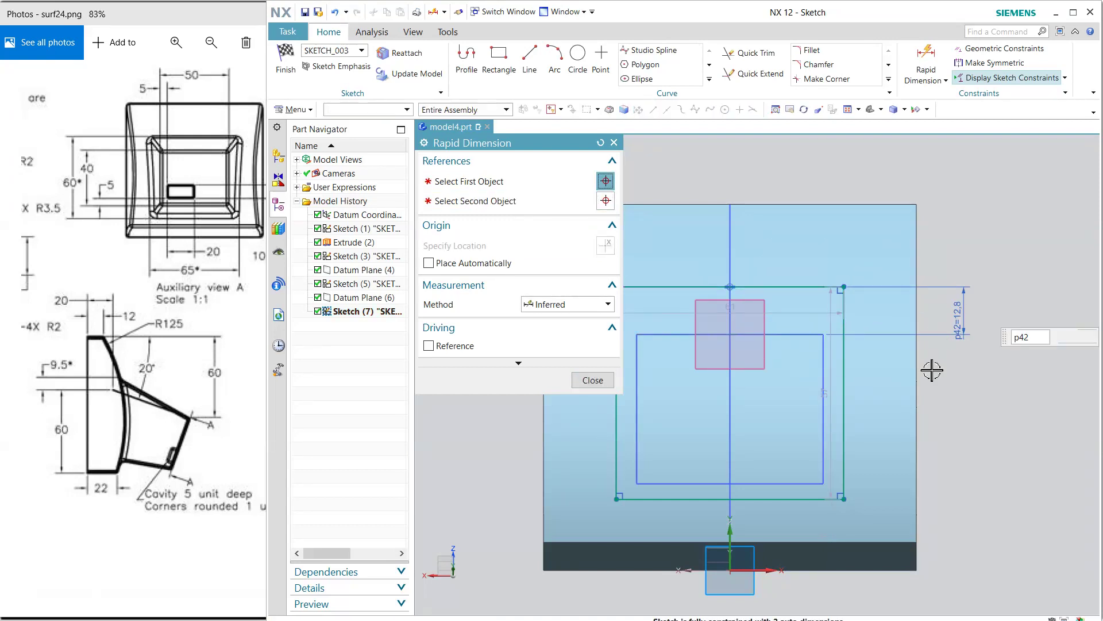
type("9.5")
key("Return")
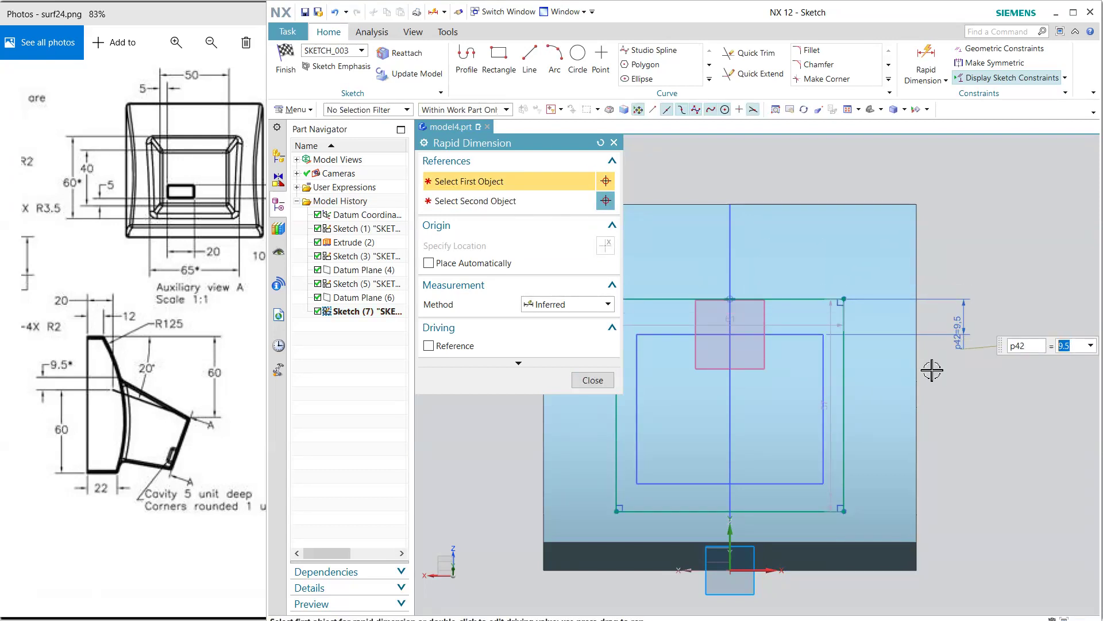
left_click(593, 380)
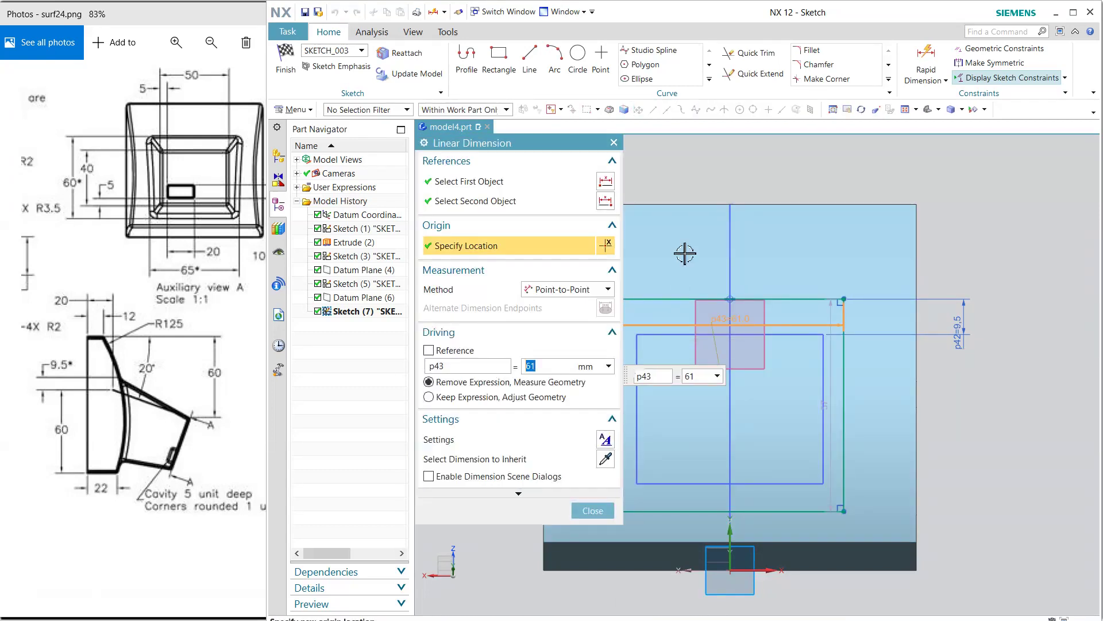
key("Return")
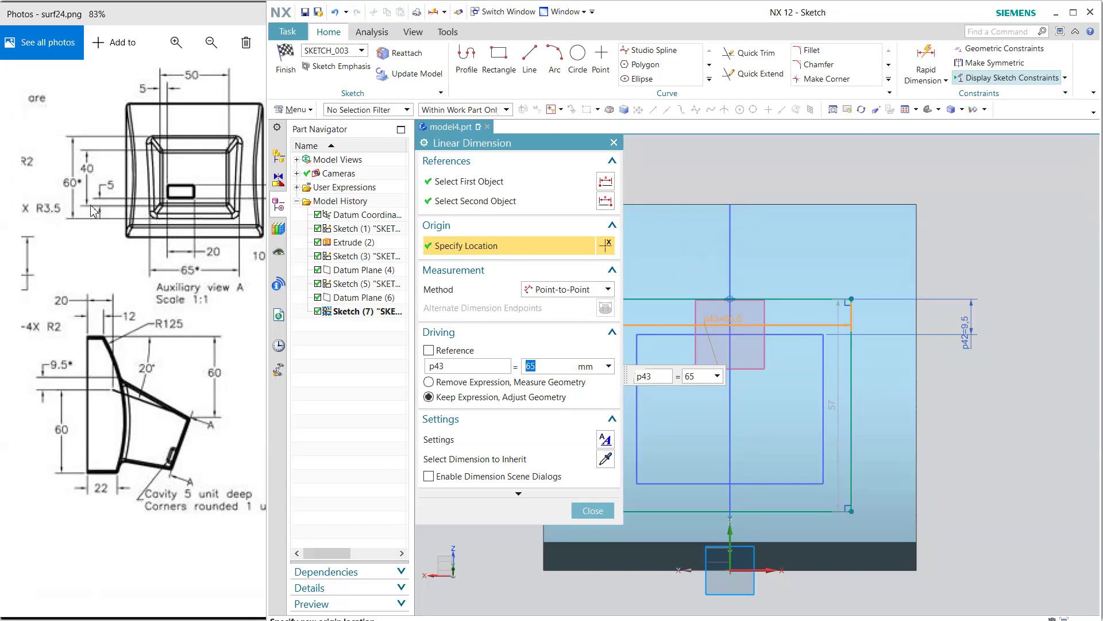
left_click(834, 411)
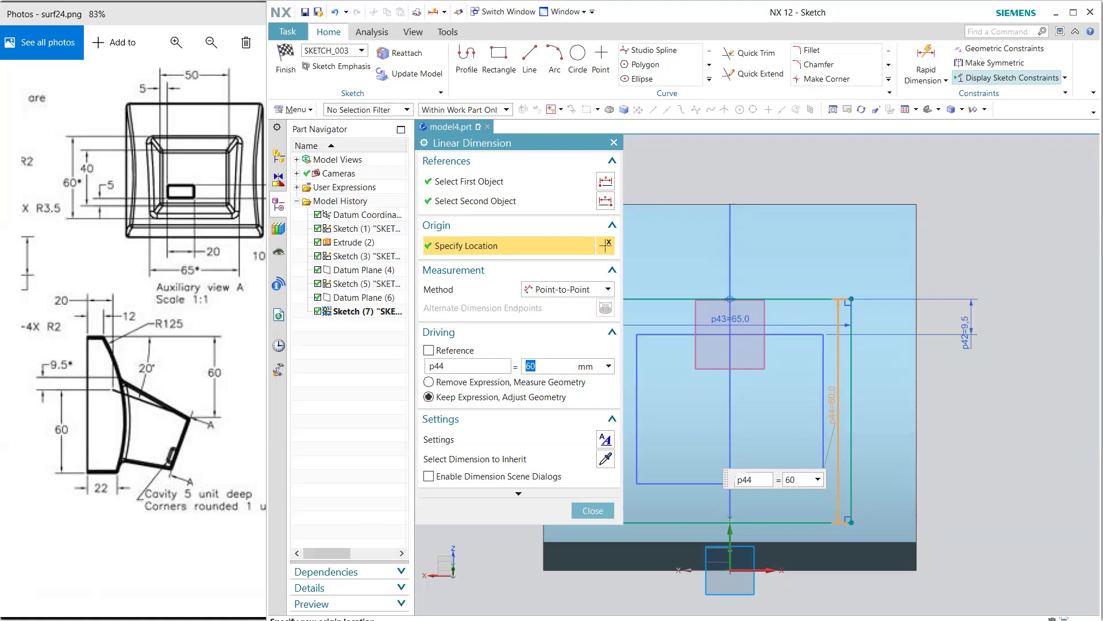
left_click(285, 75)
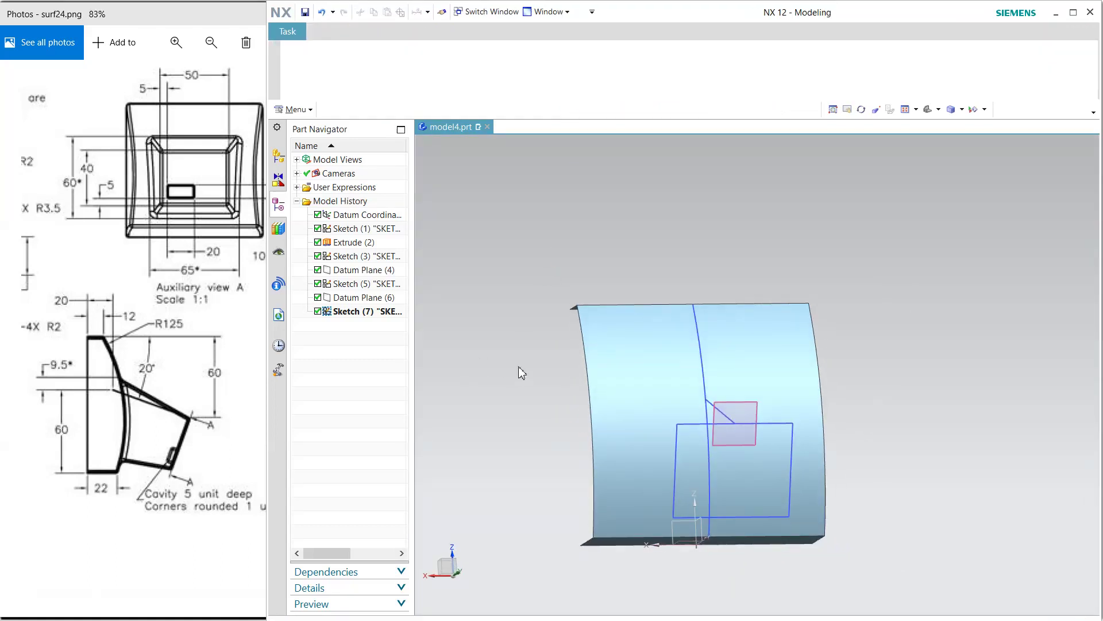
- Select both rectangles as Through Curves sections with Parameter alignment
middle_click_drag(544, 349, 871, 254)
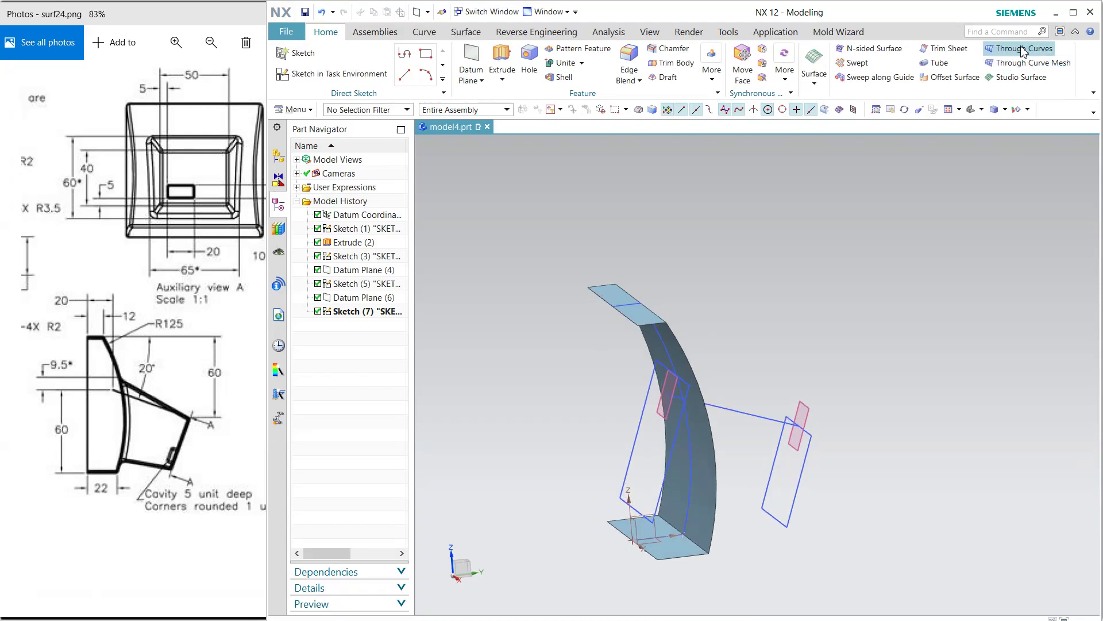
left_click(808, 435)
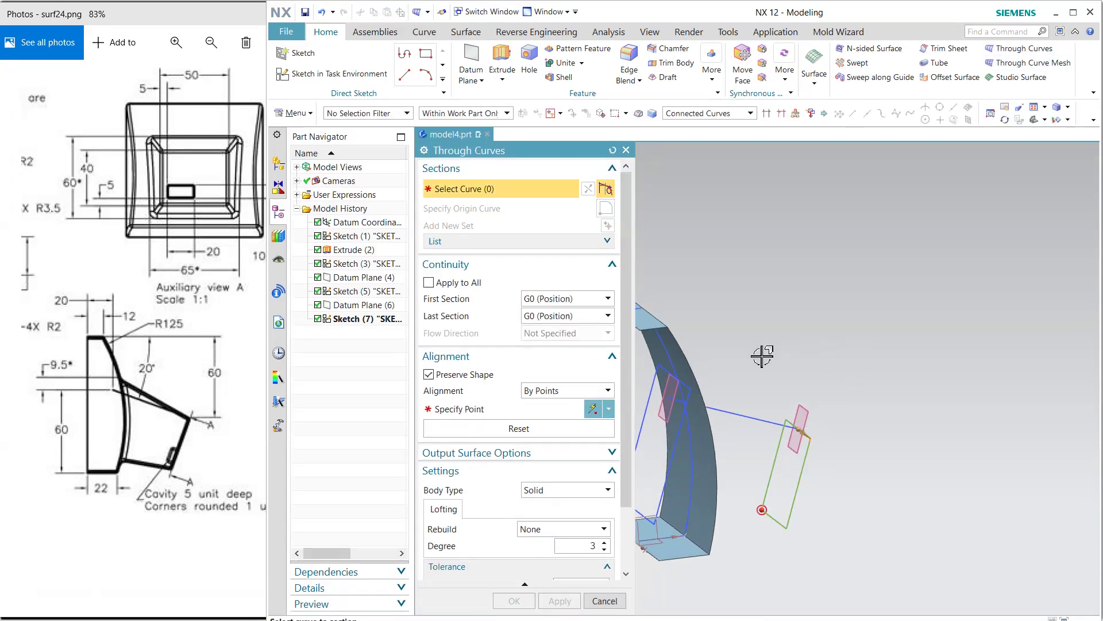
middle_click(610, 384)
left_click(563, 390)
left_click(543, 409)
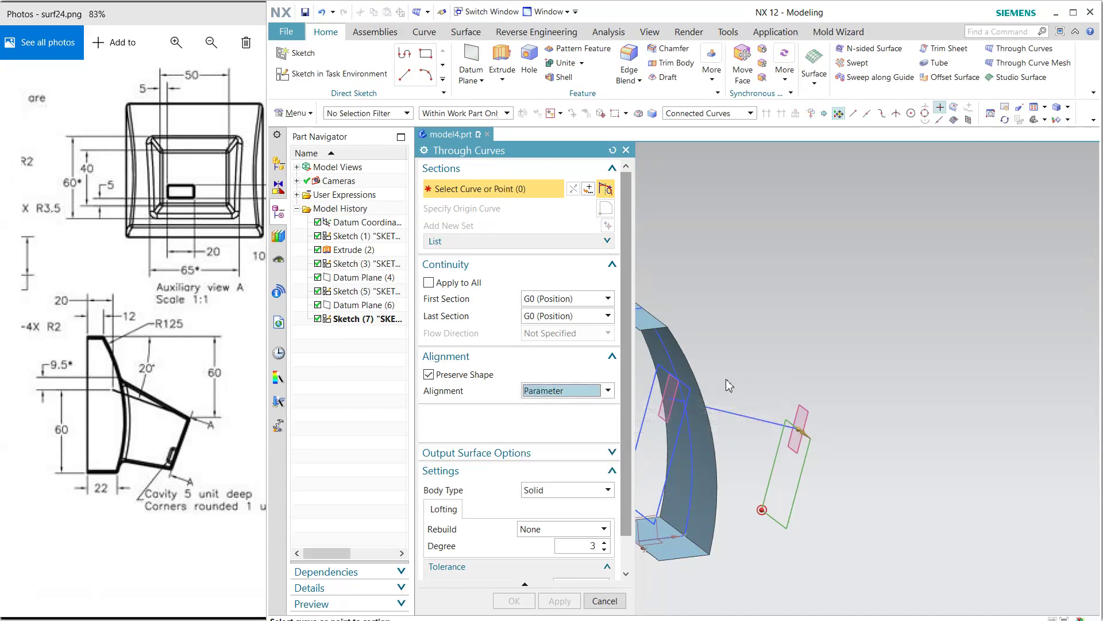
left_click(688, 402)
- Set the loft's body type to Sheet and create the lofted surface
middle_click_drag(786, 336, 793, 256)
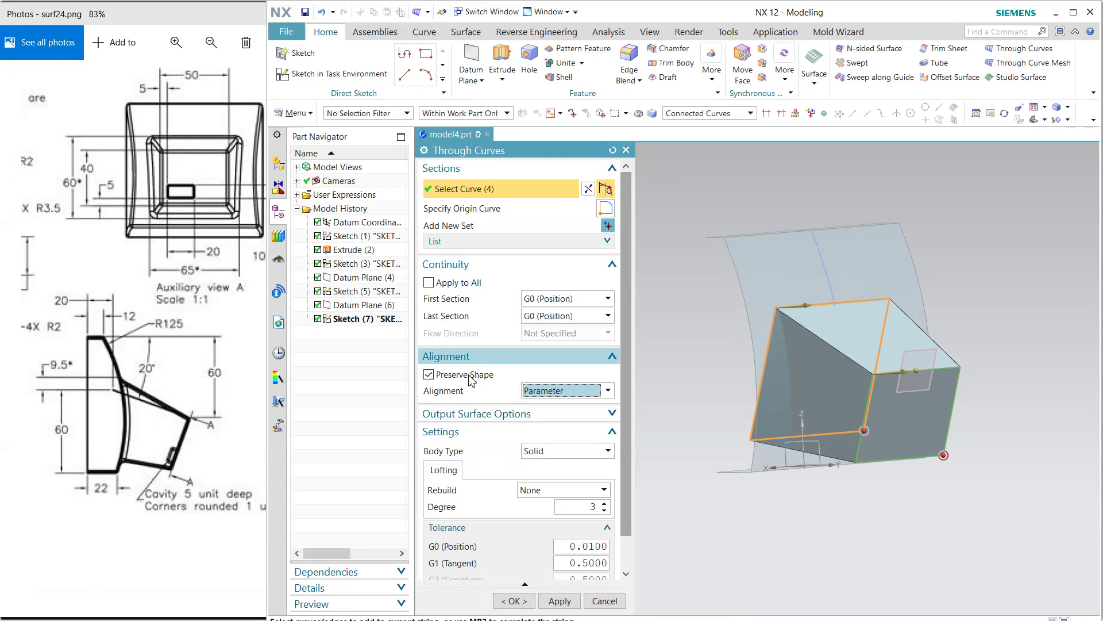
scroll(526, 428, "down", 1)
left_click(549, 416)
left_click(537, 426)
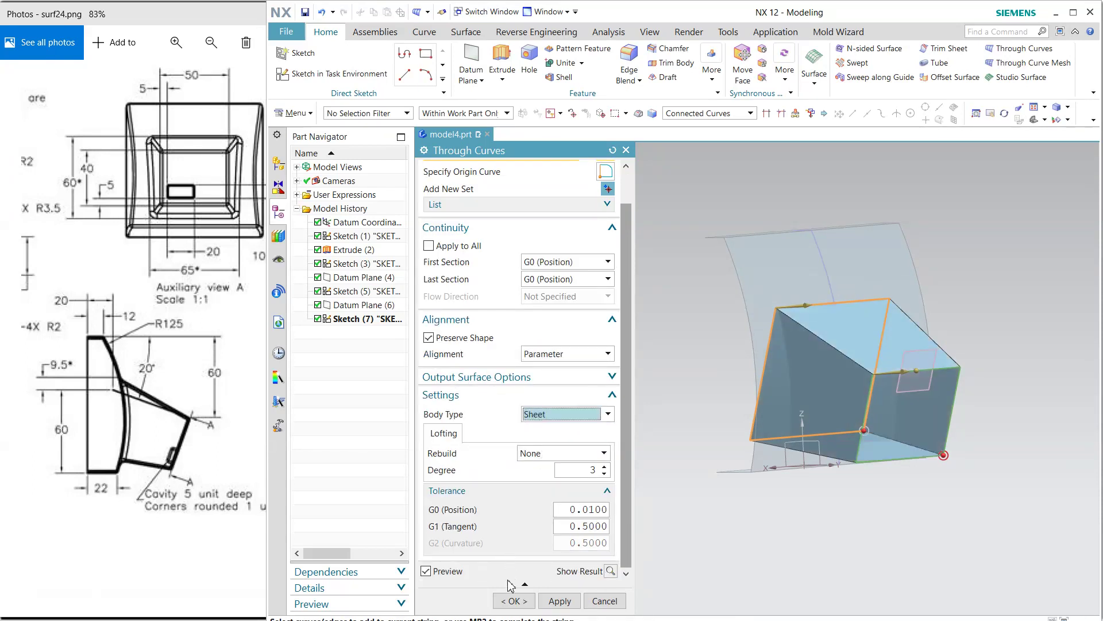
left_click(515, 601)
middle_click_drag(615, 414, 643, 403)
left_click(466, 34)
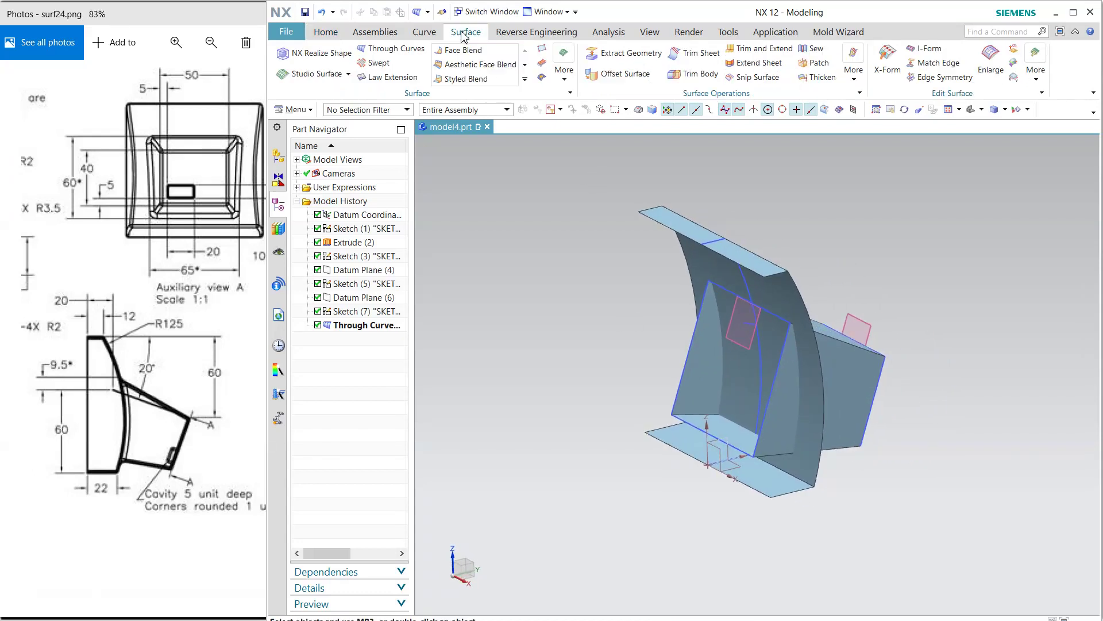
- Trim the curved sheet by the box, then the box sheet by the curved sheet
left_click(701, 54)
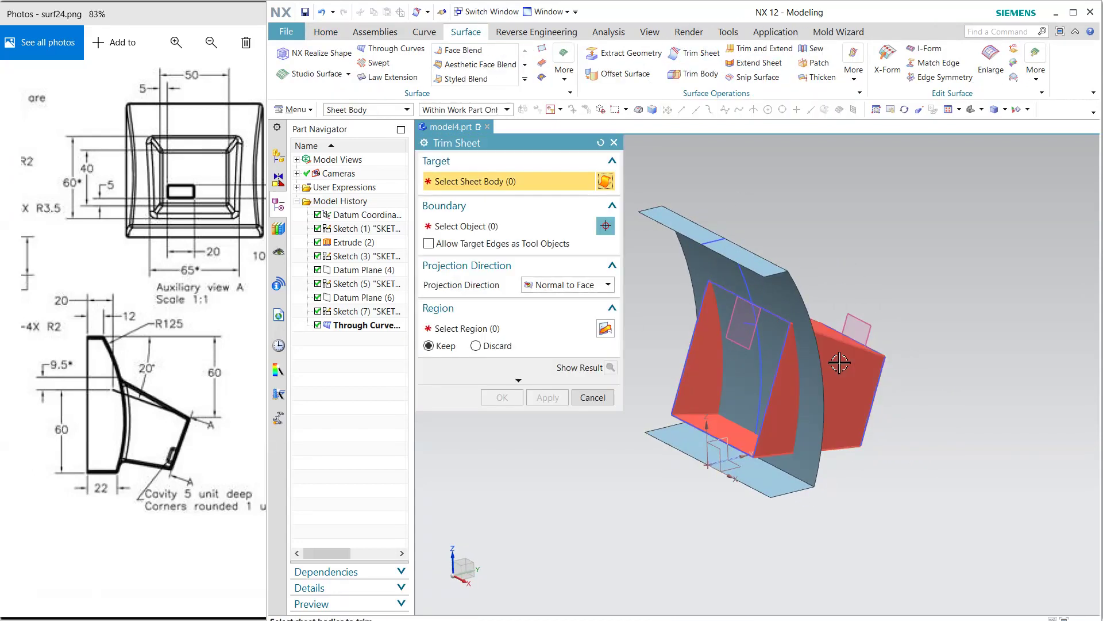
left_click(792, 303)
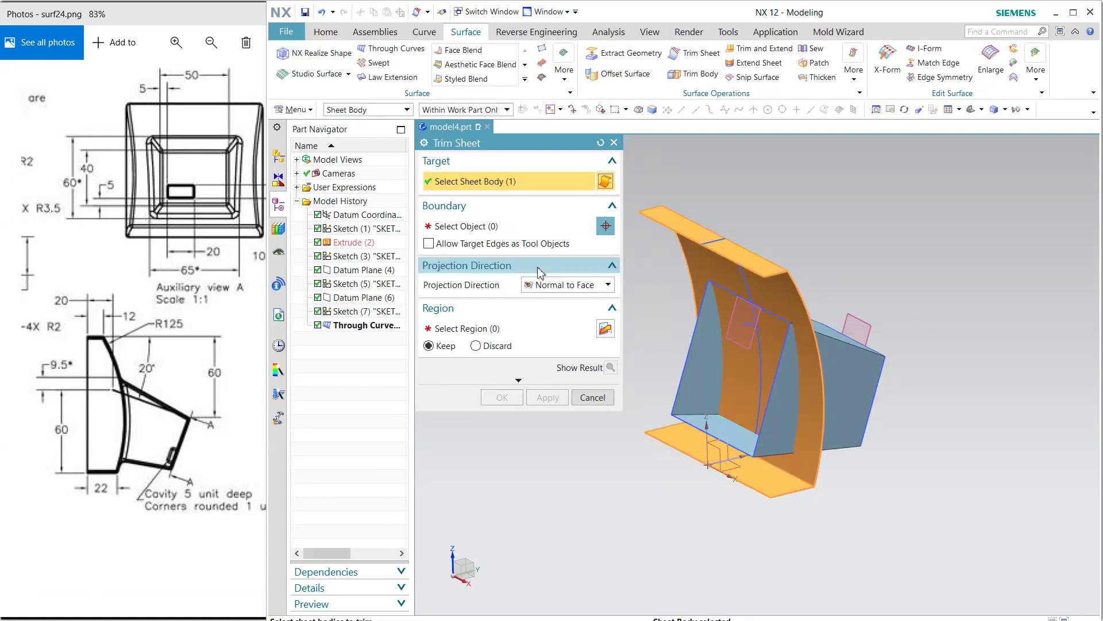
left_click(832, 382)
left_click(547, 405)
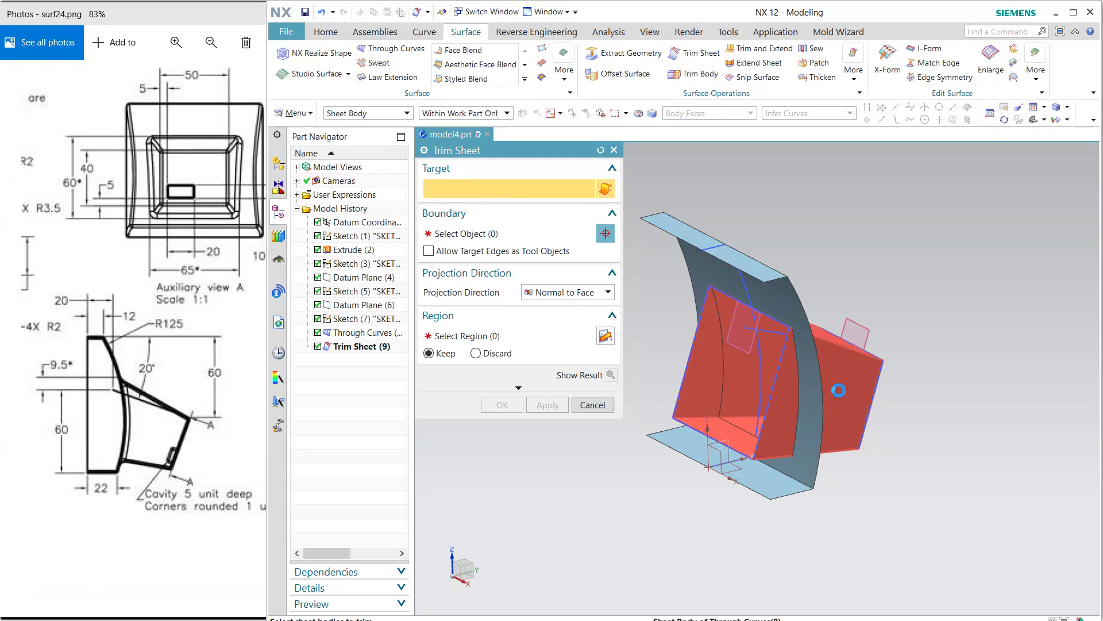
left_click(839, 391)
left_click(708, 315)
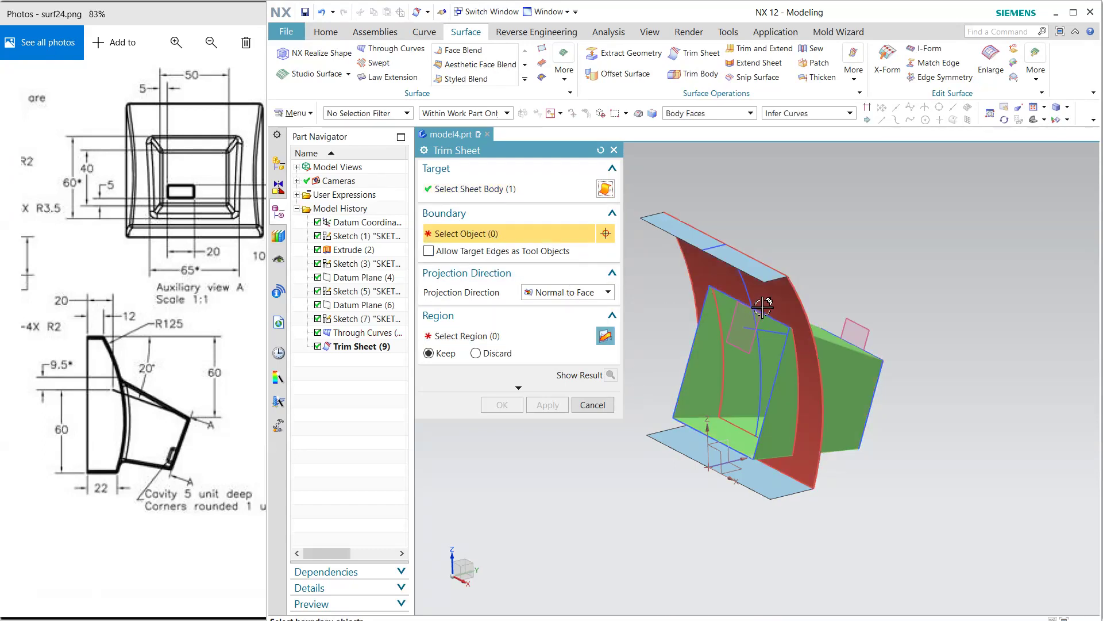
left_click(547, 406)
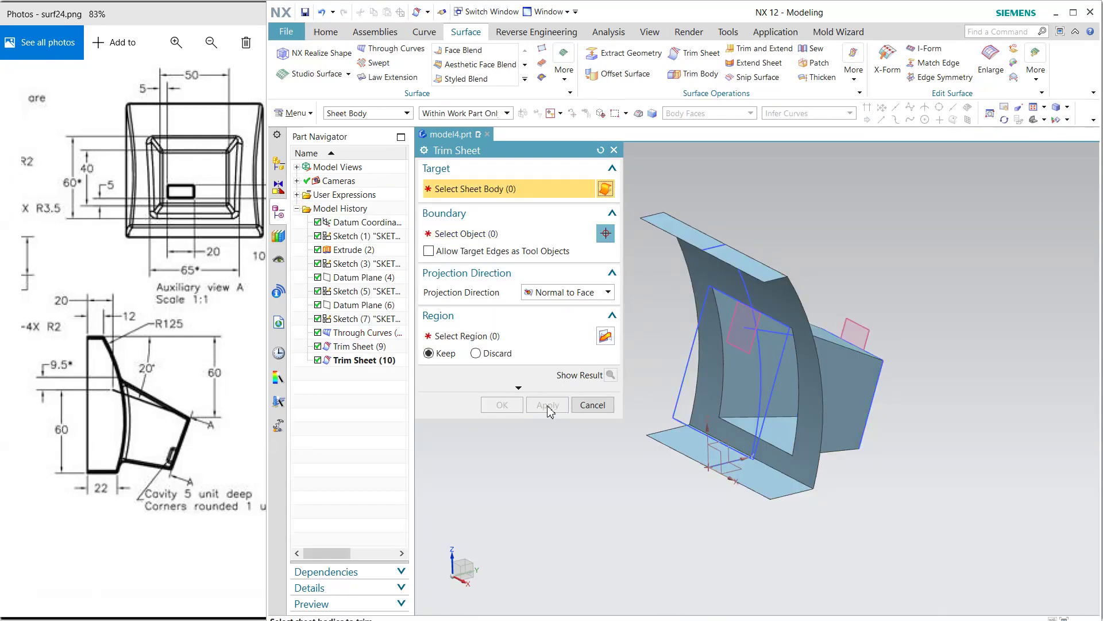
left_click(590, 405)
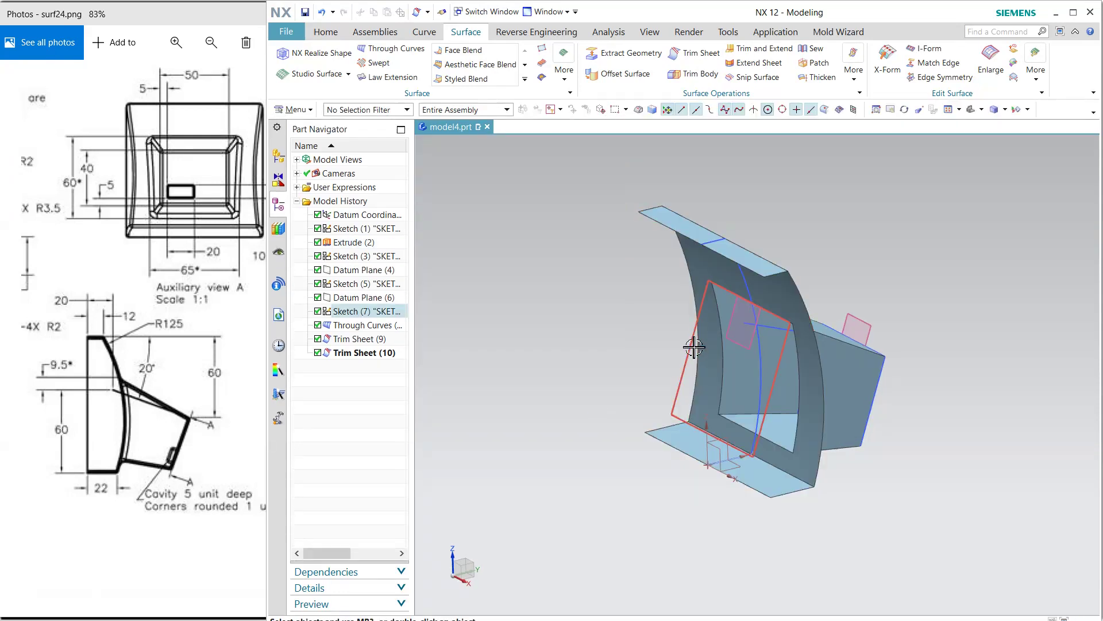
- Hide Sketch (7), Datum Plane (6) and Sketch (1)
left_click(688, 363)
left_click(694, 376)
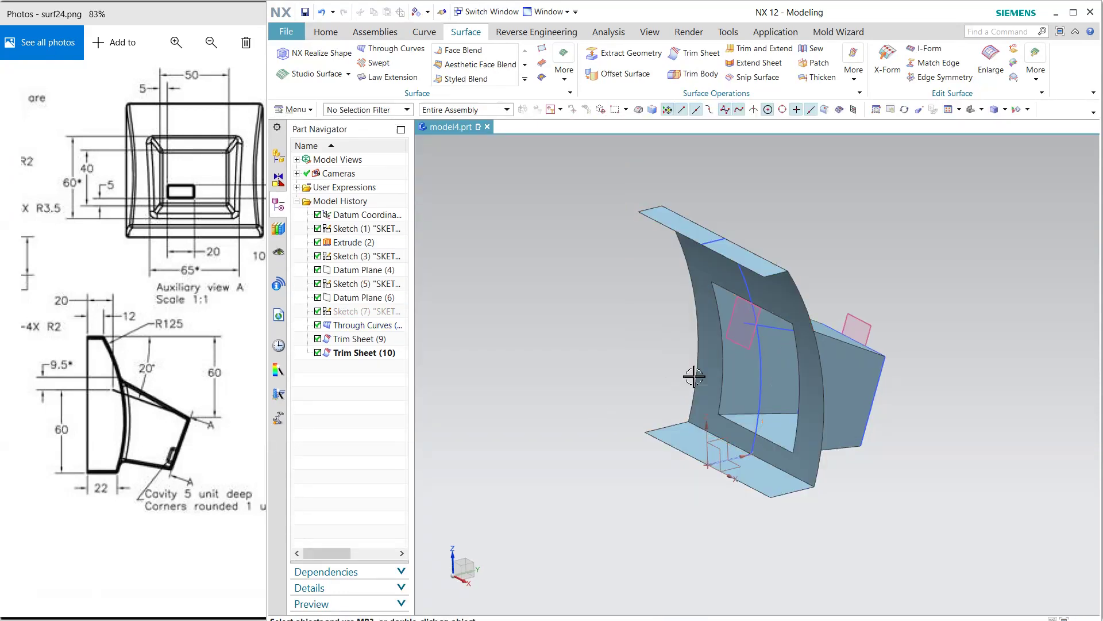
left_click(749, 343)
left_click(749, 364)
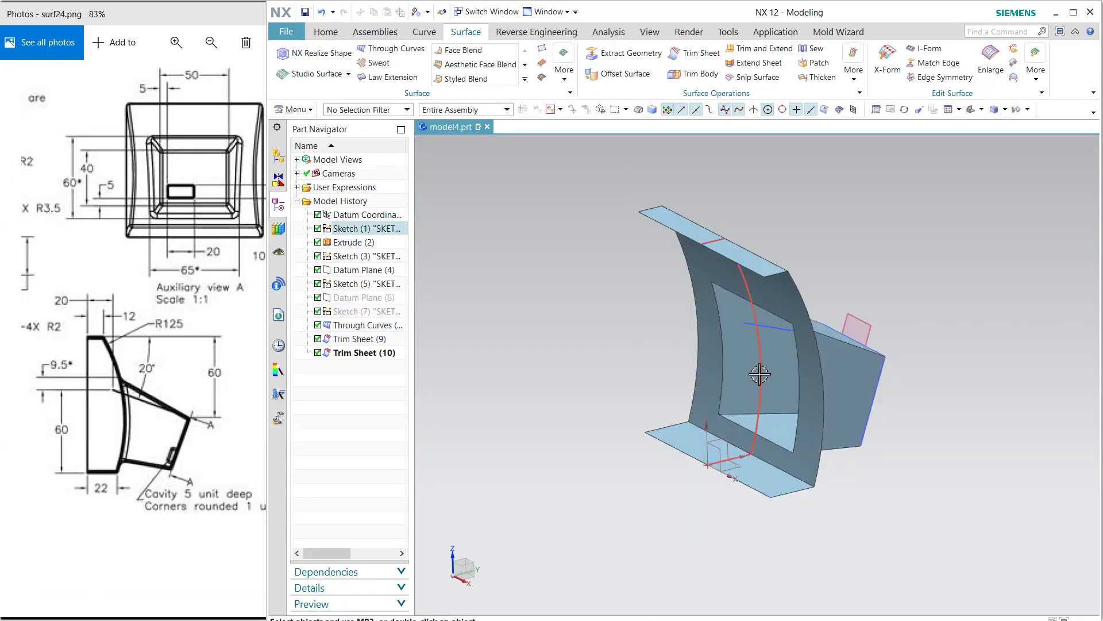
left_click(759, 374)
left_click(764, 380)
mouse_move(765, 377)
middle_mouse_down()
mouse_move(729, 340)
mouse_move(733, 381)
mouse_move(712, 400)
mouse_move(662, 357)
mouse_move(677, 356)
middle_mouse_up()
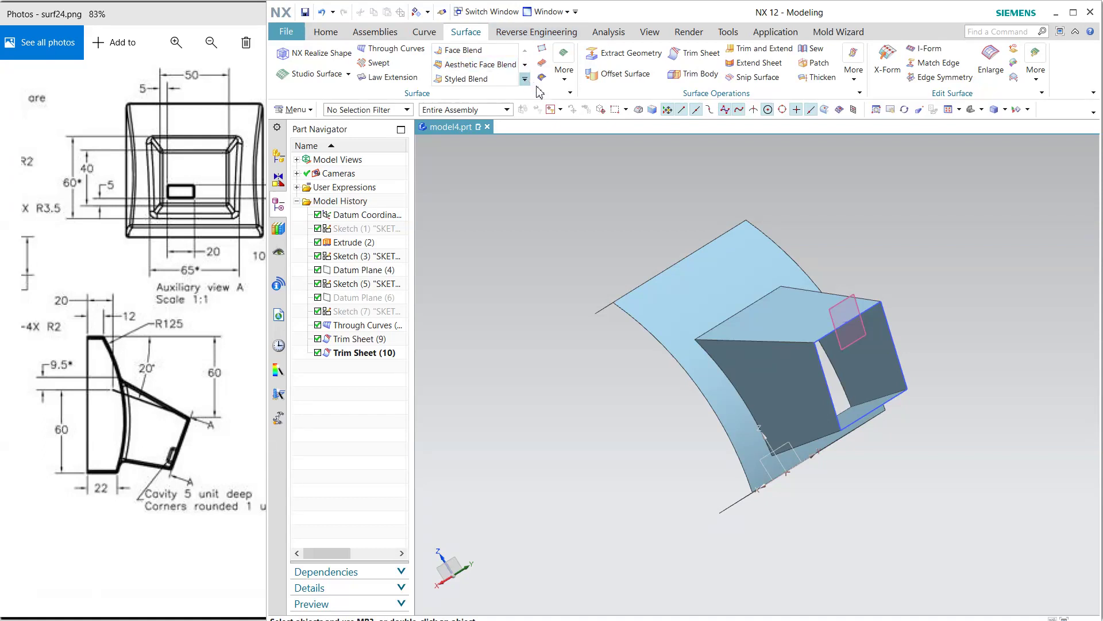
- Cap the box's open end with a Bounded Plane through its four edges
left_click(565, 80)
left_click(601, 154)
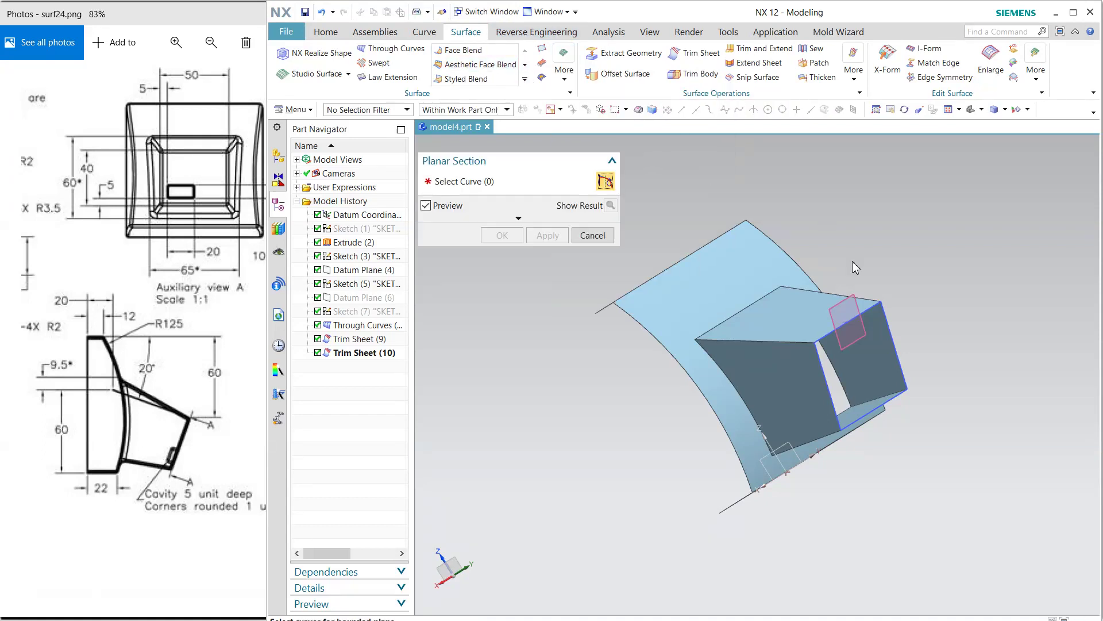
left_click(890, 318)
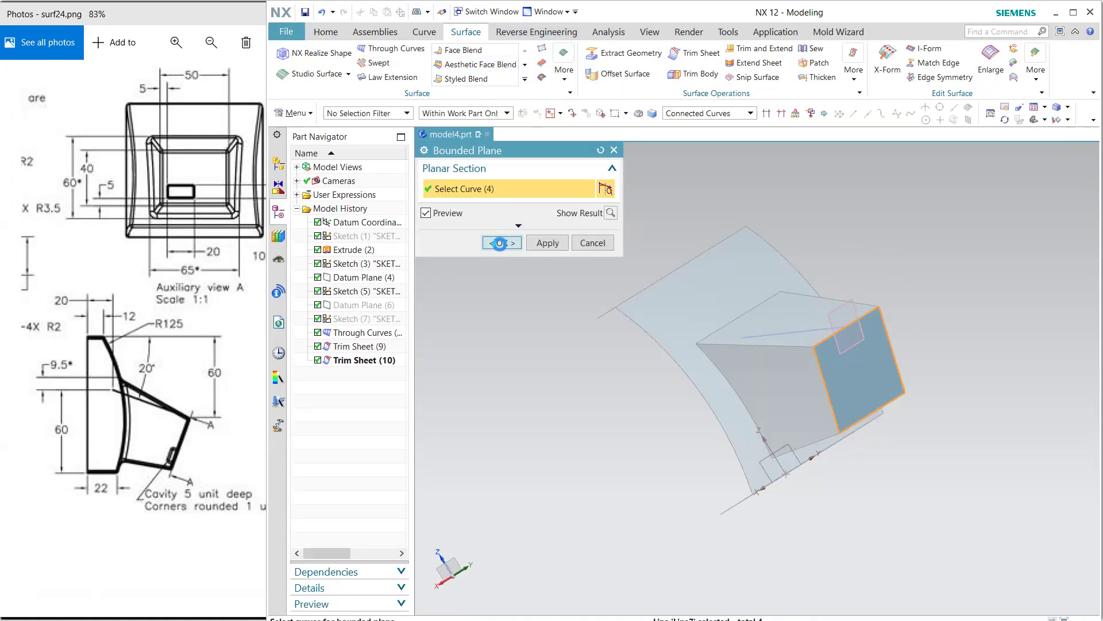
left_click(499, 243)
middle_click_drag(522, 320, 556, 293)
- Start a new sketch in the task environment
left_click(325, 33)
left_click(333, 74)
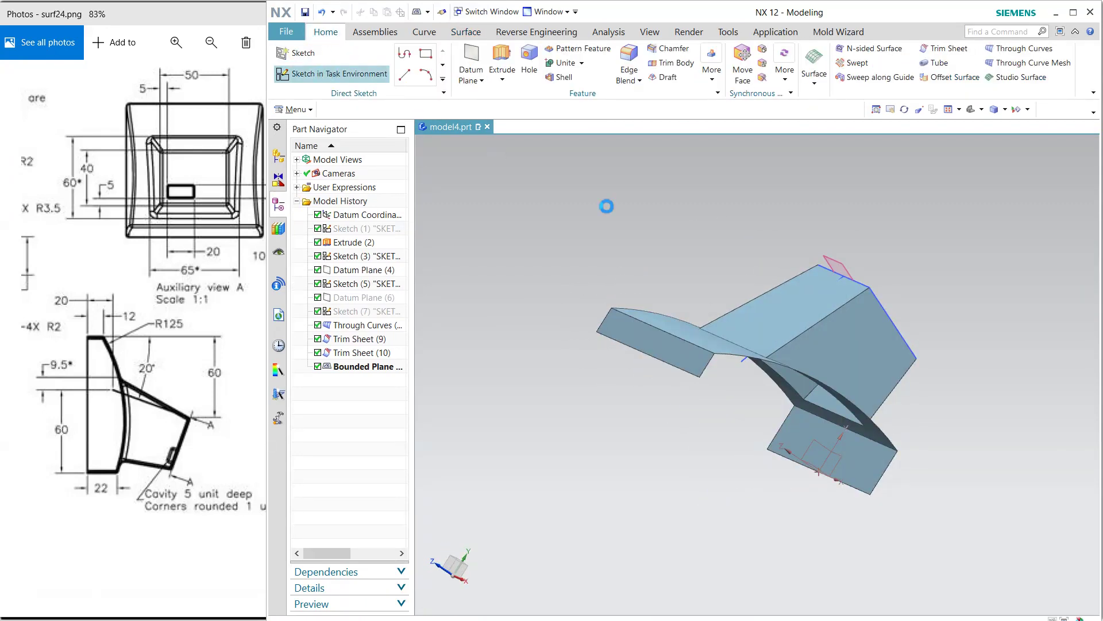
mouse_move(907, 258)
middle_mouse_down()
mouse_move(776, 165)
mouse_move(783, 226)
mouse_move(815, 245)
middle_mouse_up()
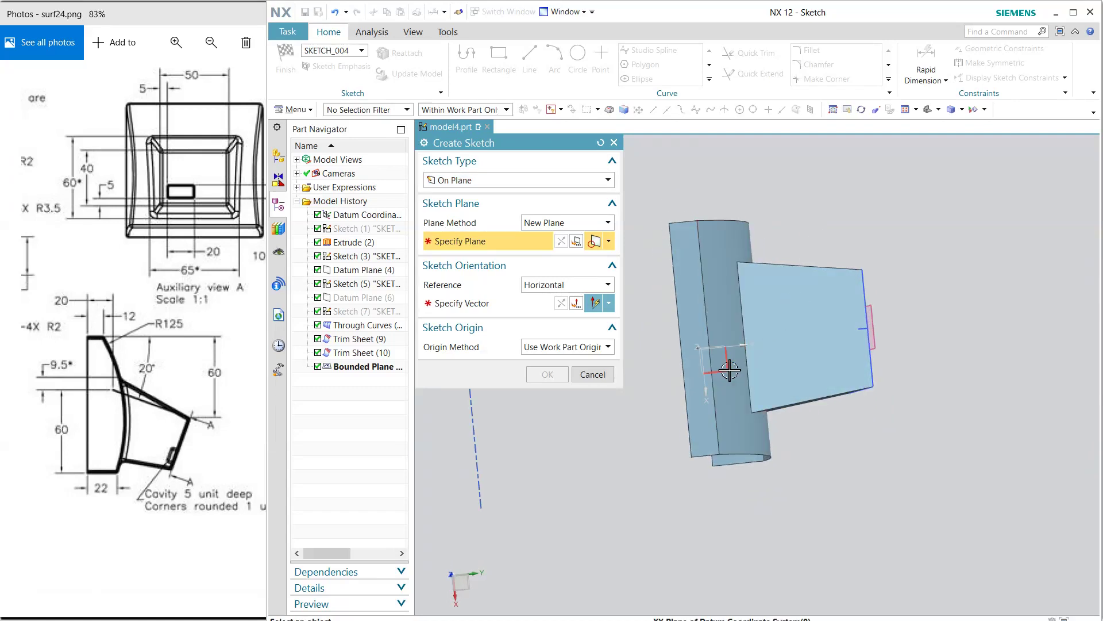
- Place the sketch on the narrow column face and check the reference drawing
left_click(738, 370)
left_click(547, 374)
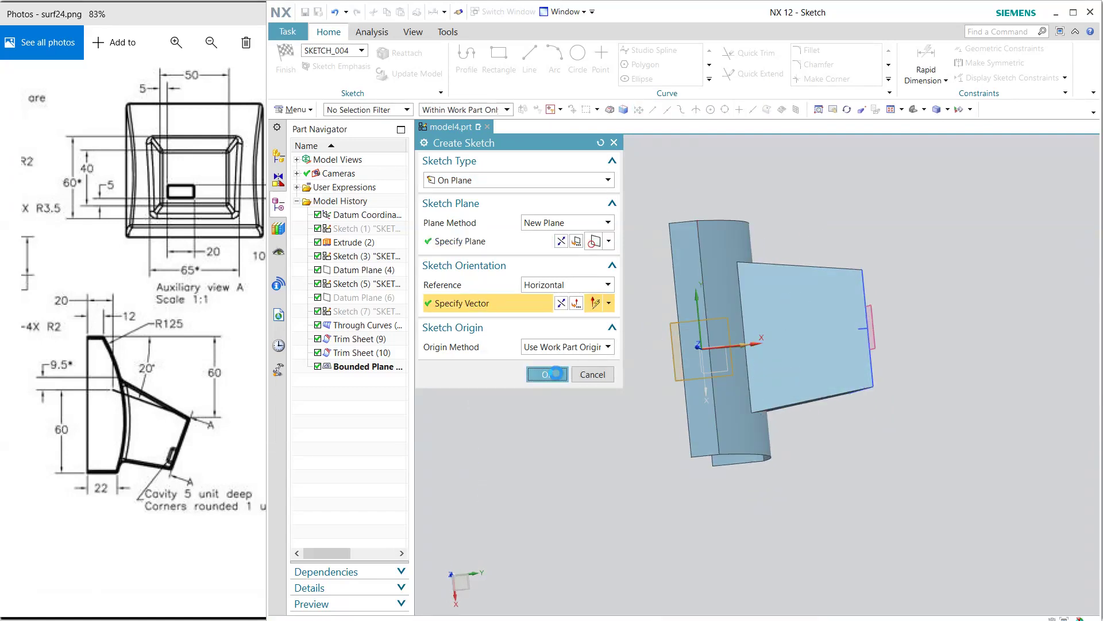
left_click(69, 255)
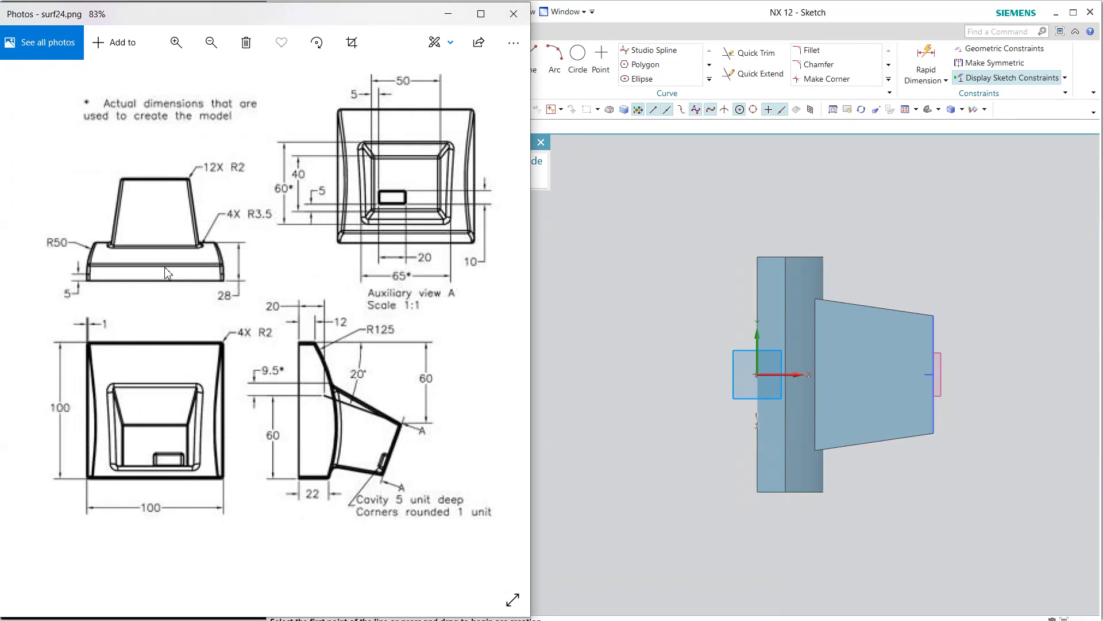
scroll(871, 261, "up", 2)
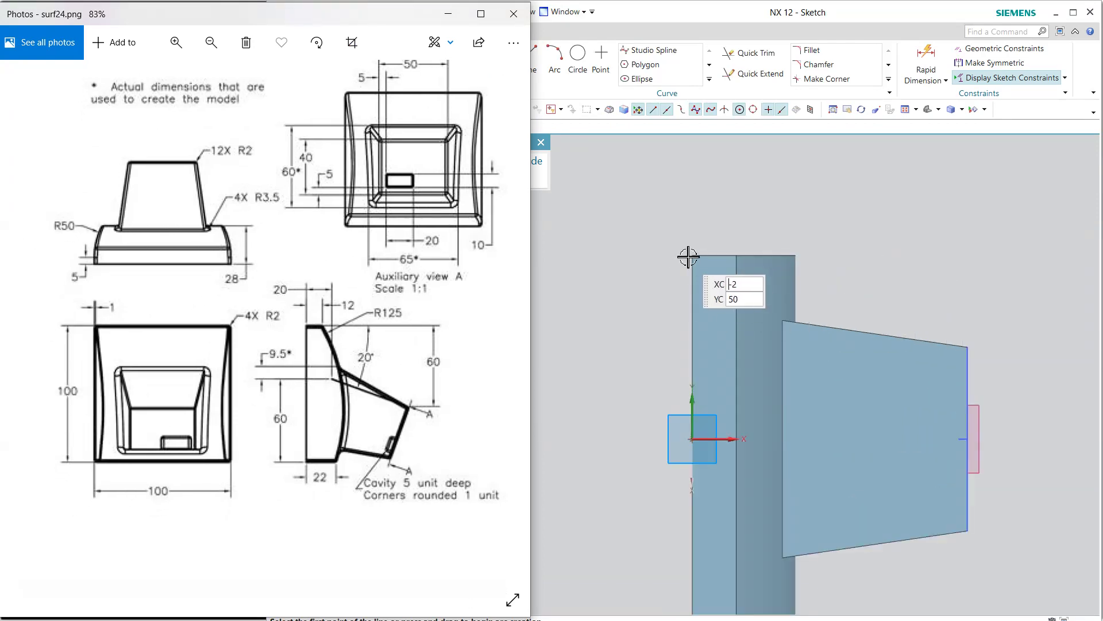
- Draw a short line across the column top and an arc down its right side
left_click(693, 255)
scroll(719, 256, "up", 1)
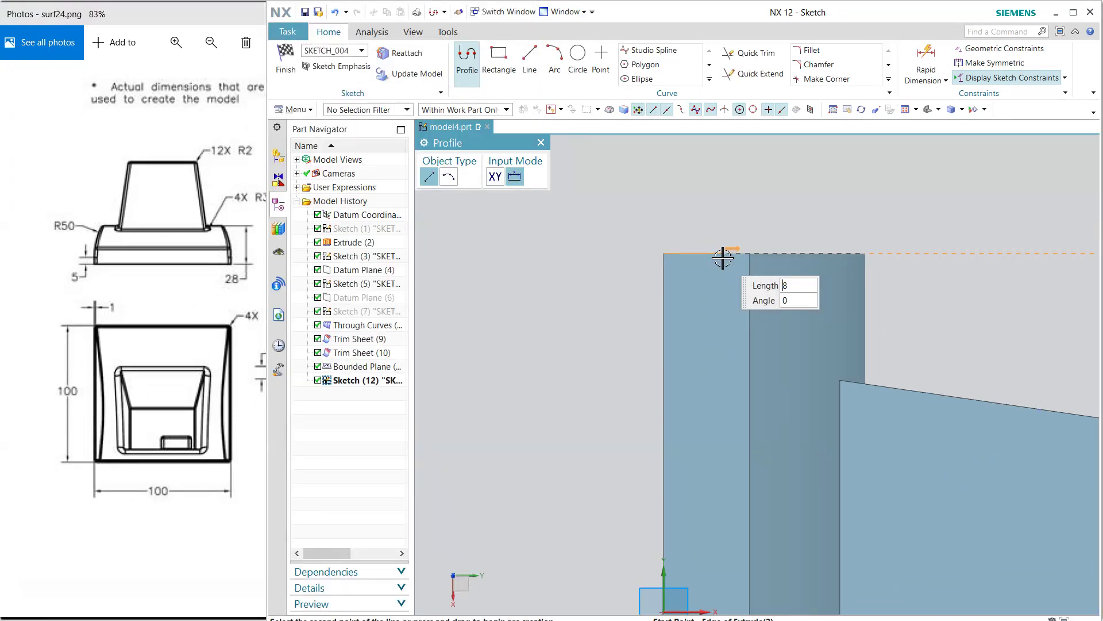
left_click(722, 254)
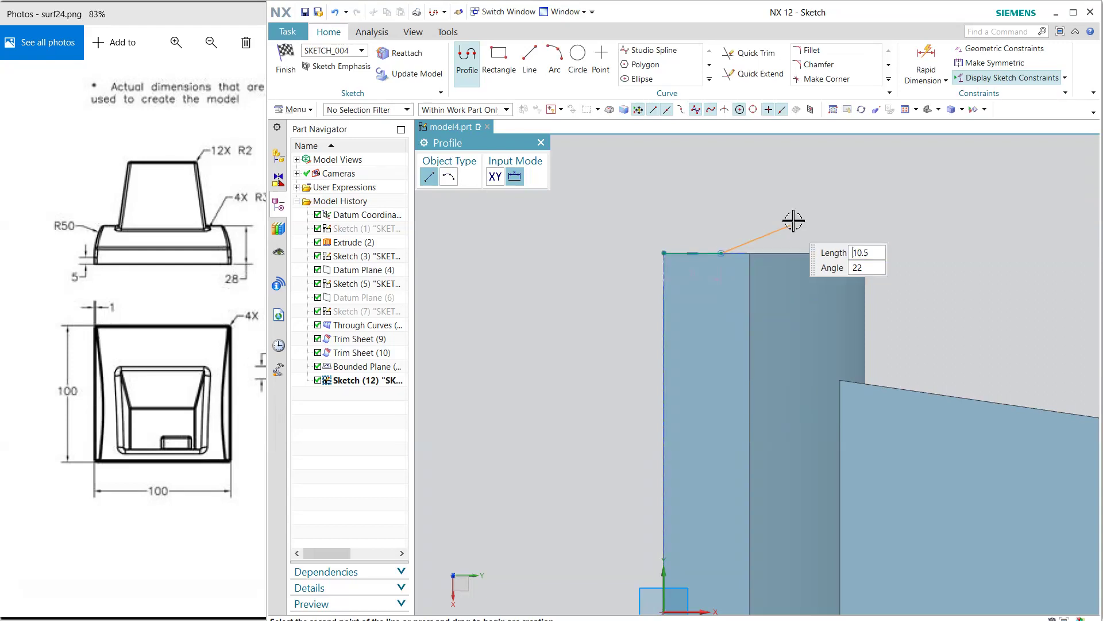
left_click(565, 50)
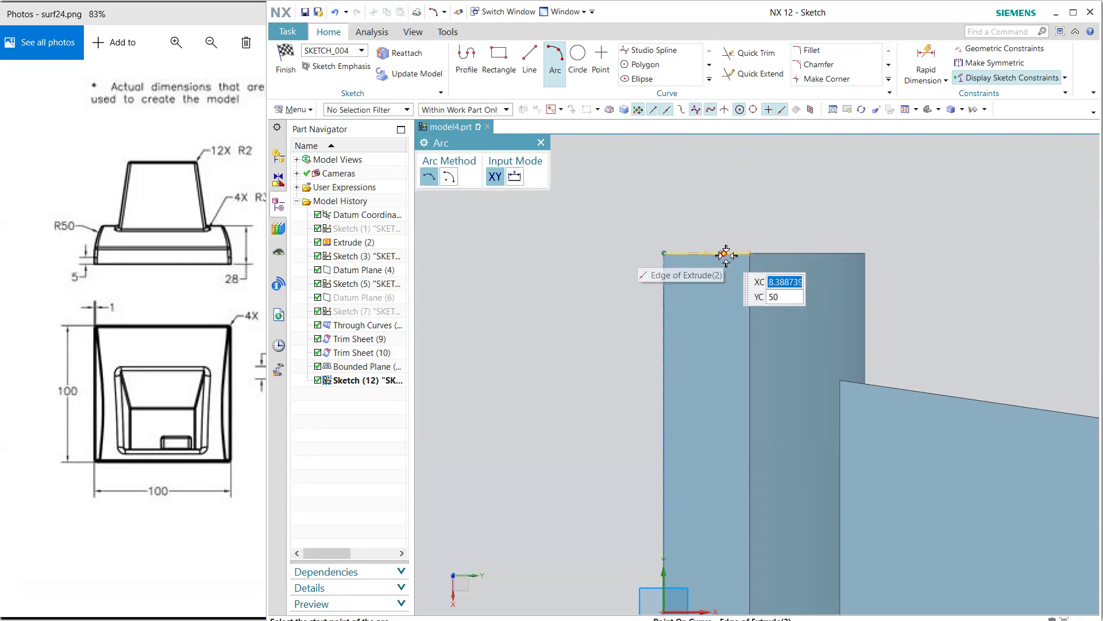
left_click(722, 256)
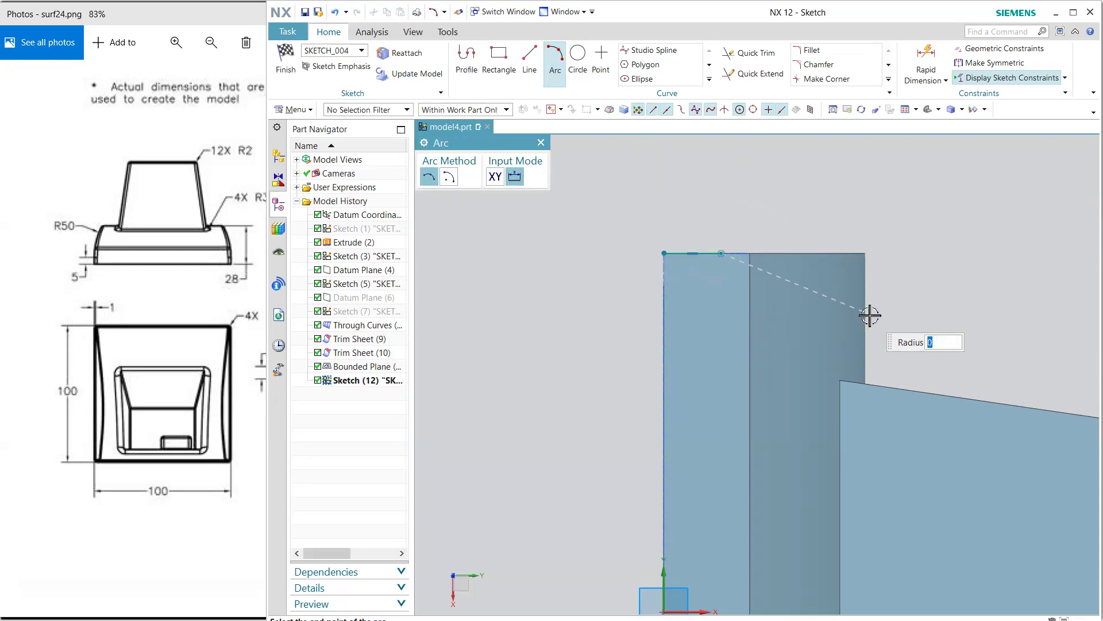
left_click(835, 280)
key("Escape")
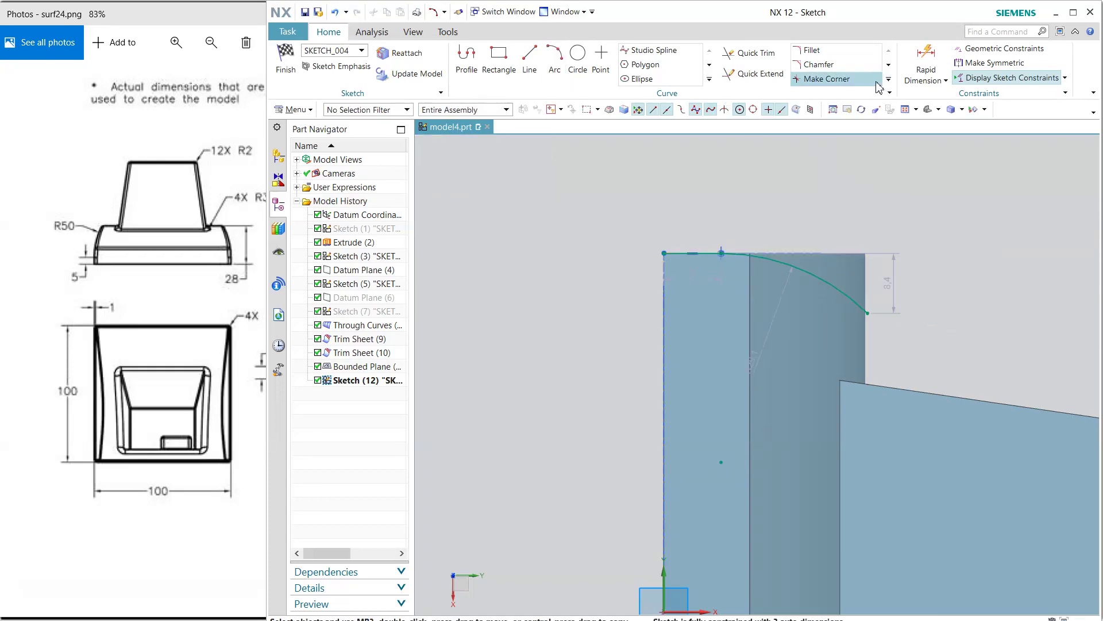
- Project the column's top edge into the sketch and make it a reference line
left_click(710, 80)
left_click(741, 109)
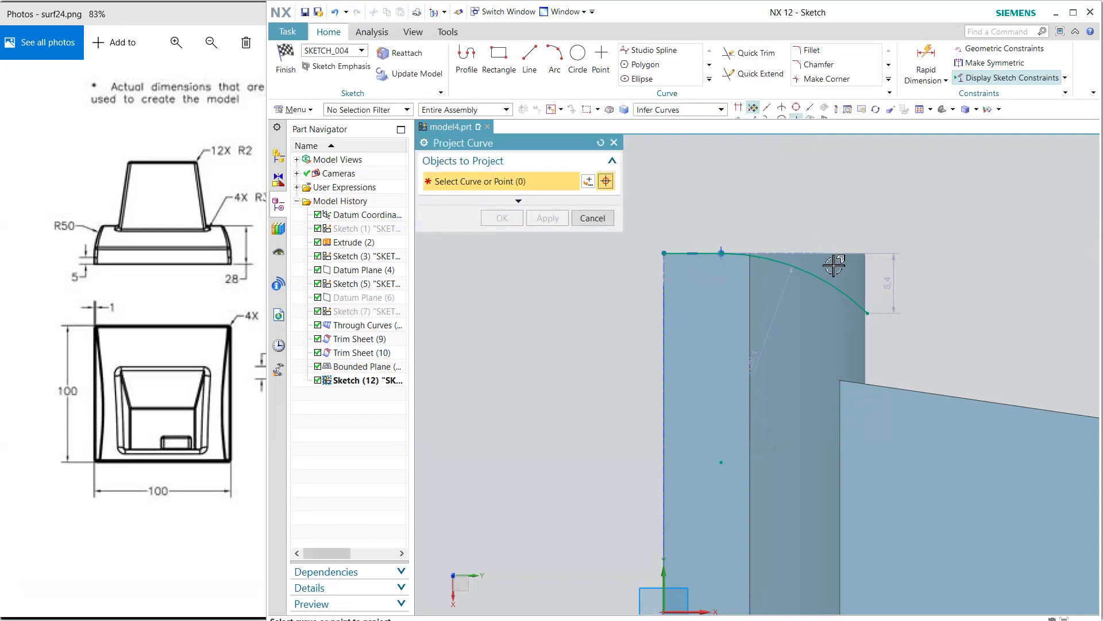
left_click(832, 254)
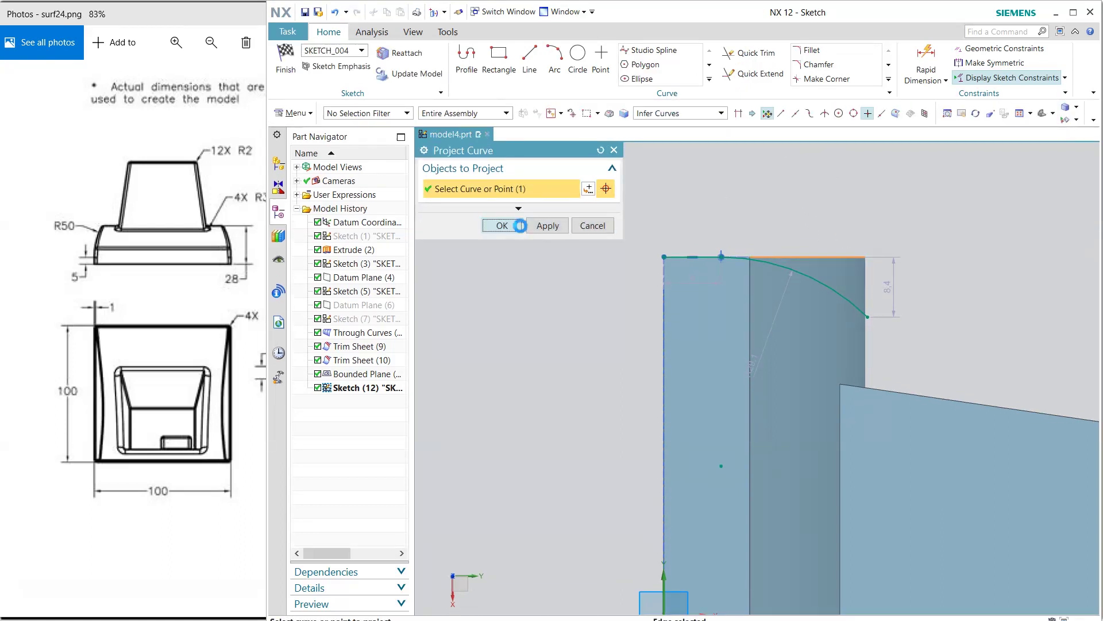
left_click(501, 225)
left_click(823, 254)
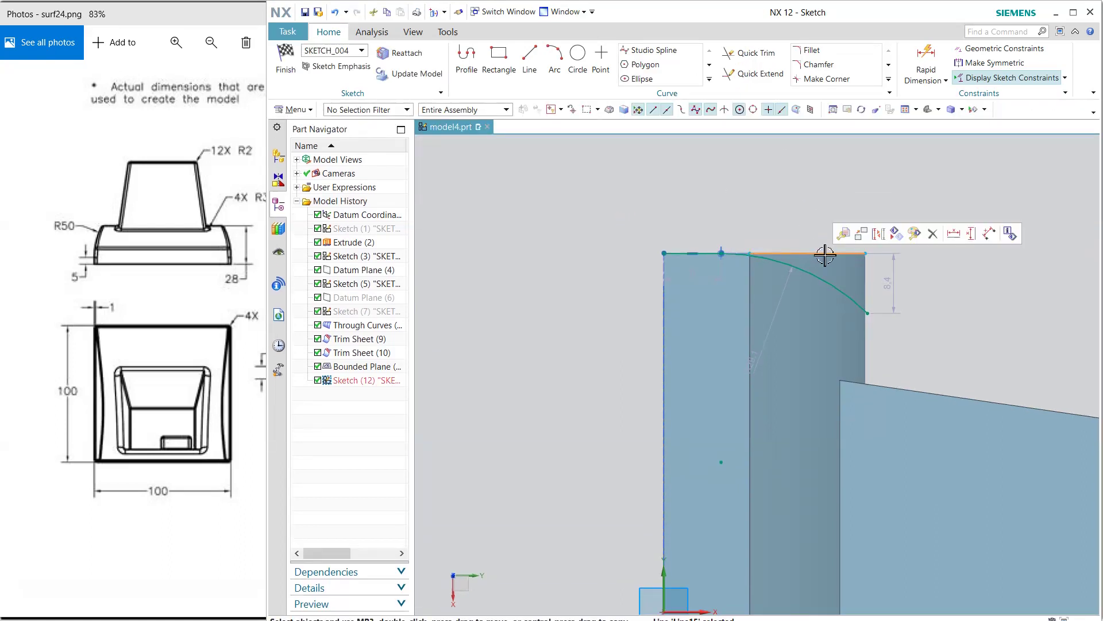
left_click(879, 237)
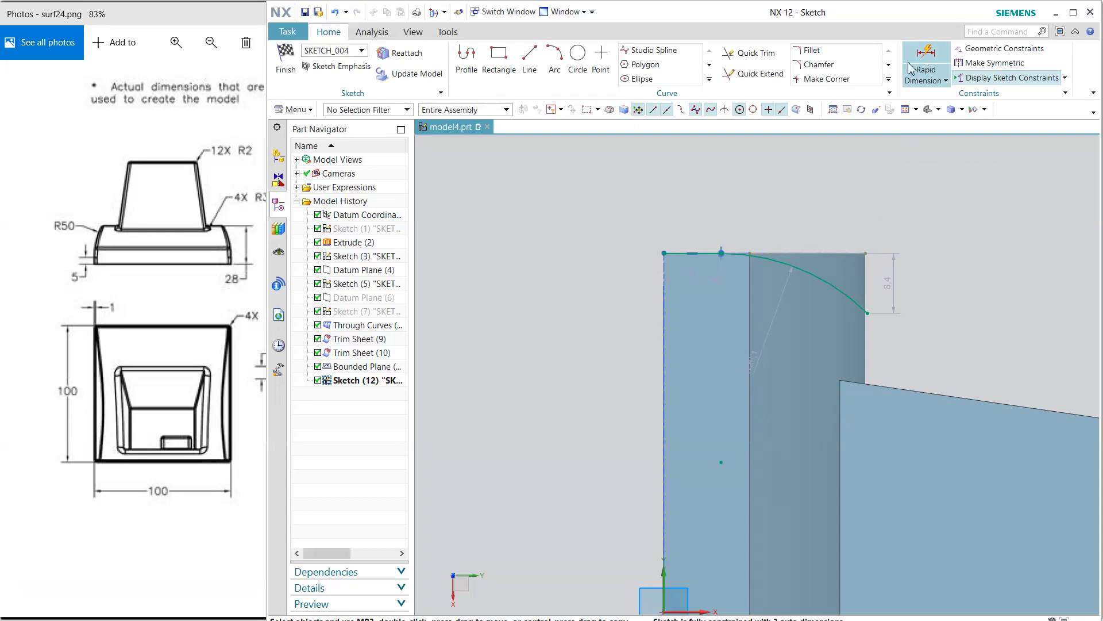
- Constrain the arc's endpoints, set its radius to 50 mm, and finish the sketch
left_click(867, 314)
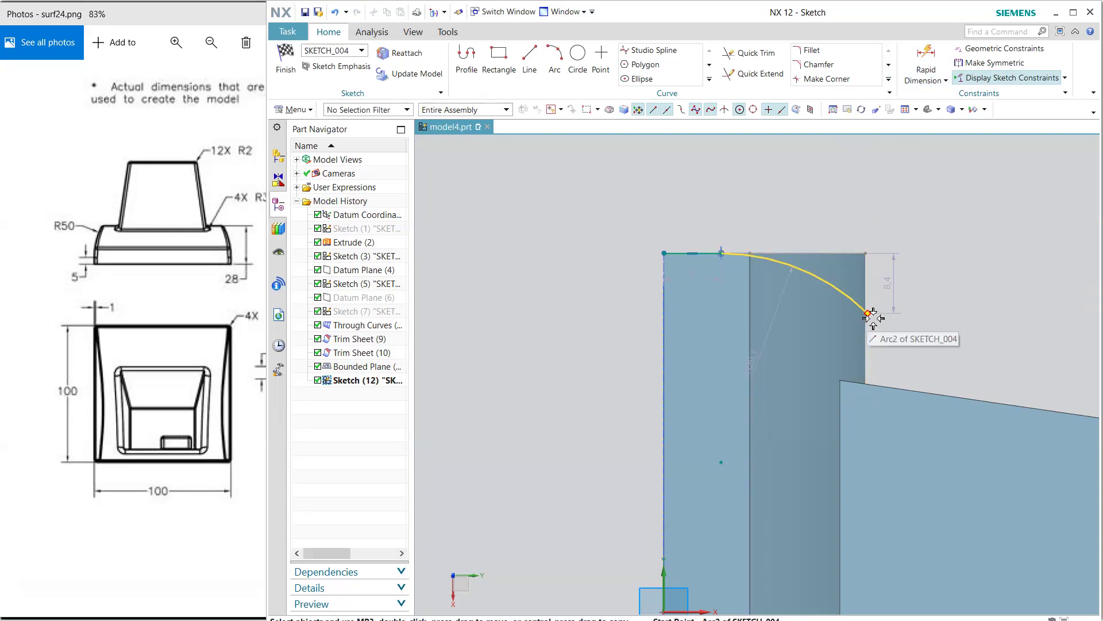
left_click(875, 253)
left_click(927, 233)
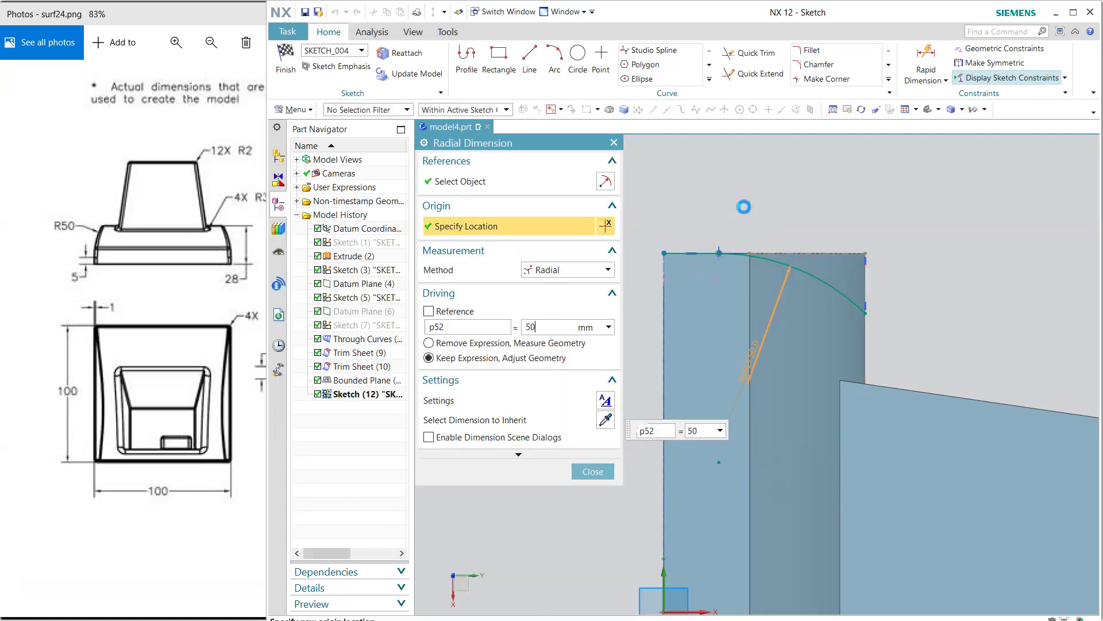
left_click(584, 478)
left_click(286, 60)
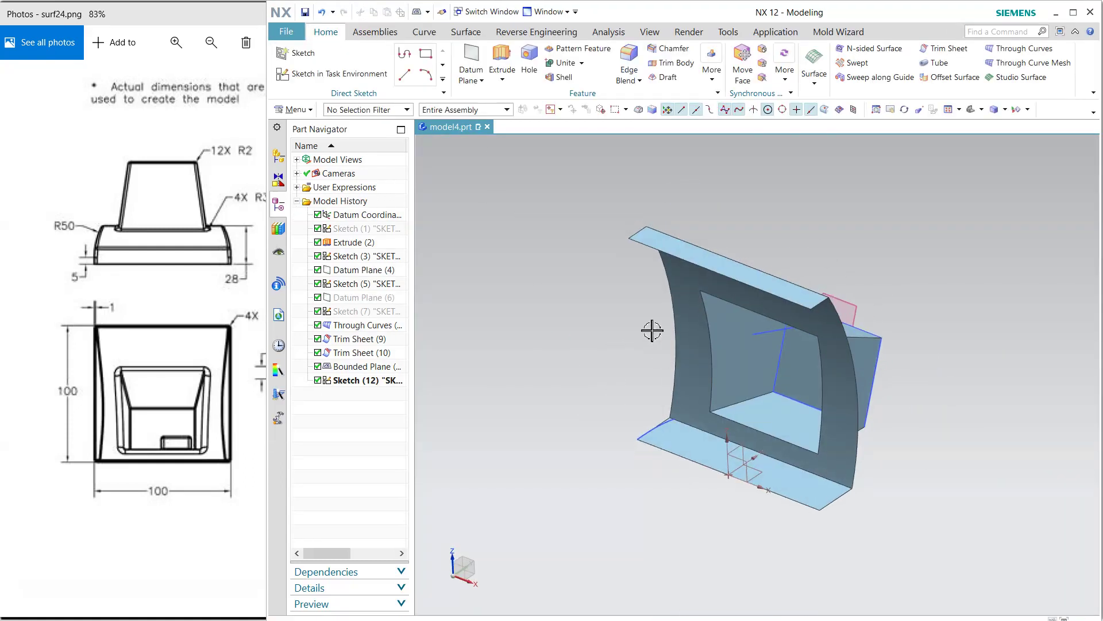
- Extrude the new sketch curves from -10 to 104 into a curved wall
scroll(699, 437, "up", 5)
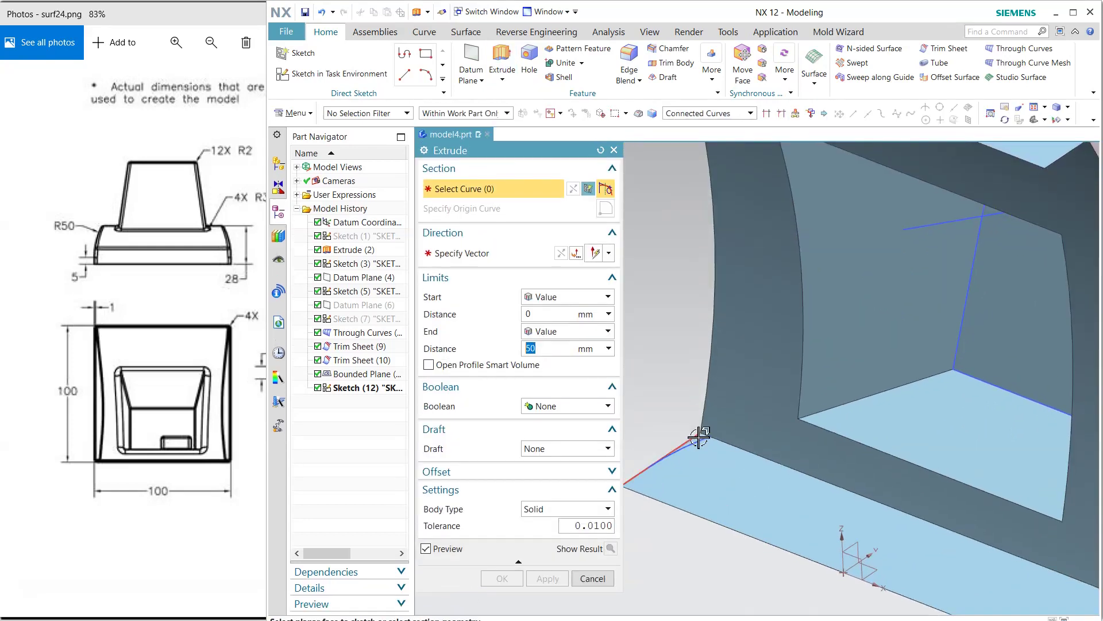
left_click(700, 442)
scroll(695, 425, "down", 5)
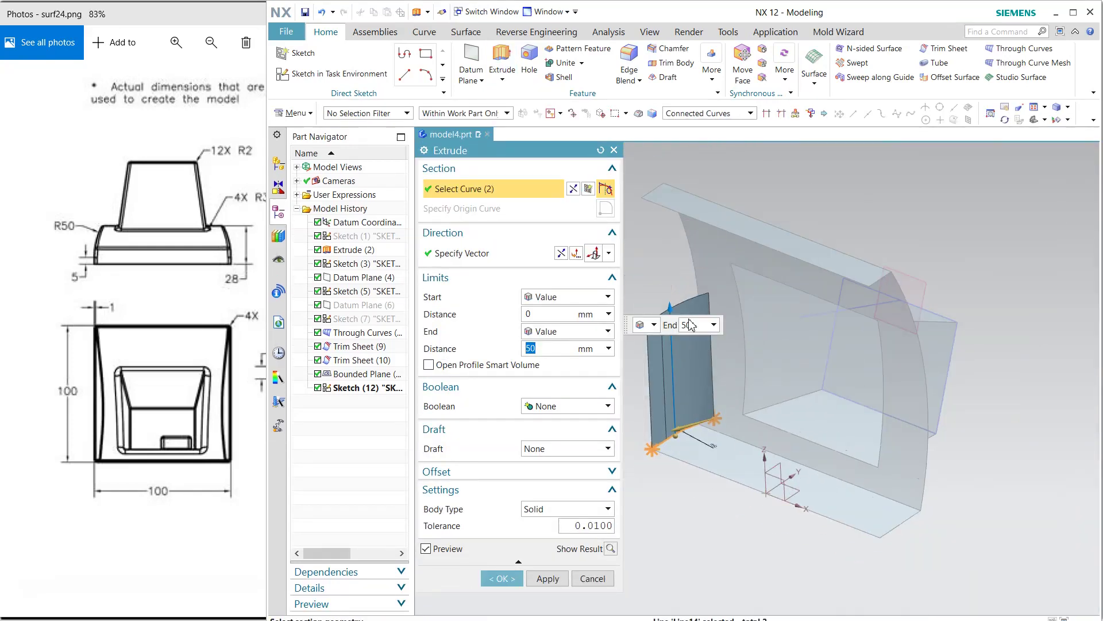
left_click_drag(677, 310, 667, 173)
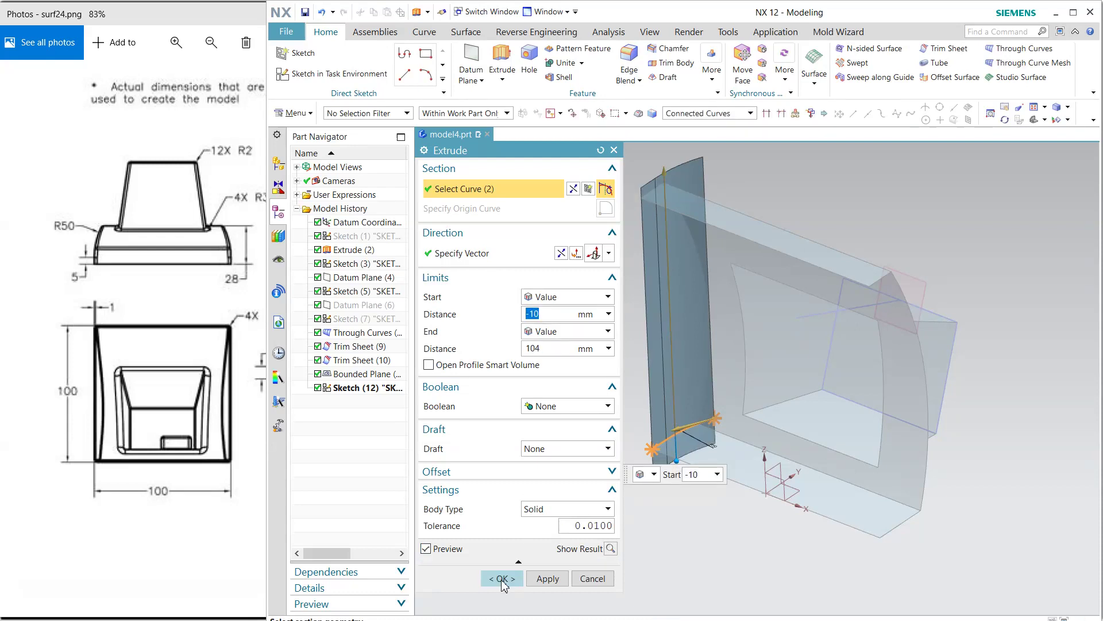
left_click(502, 578)
- Mirror the extruded wall about the XZ datum plane
left_click(647, 339)
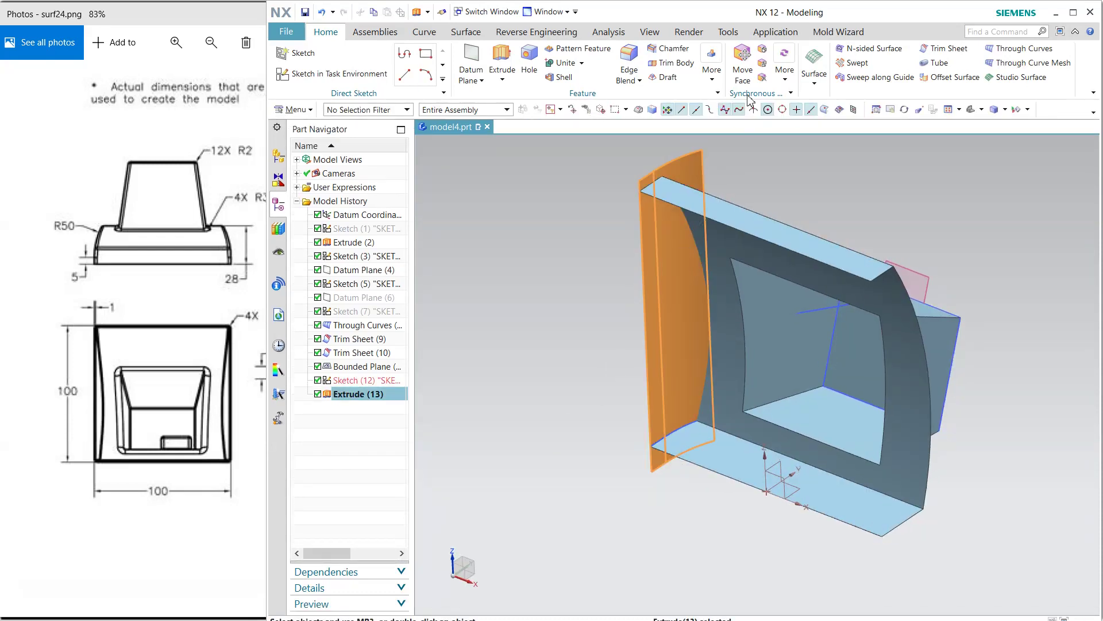
left_click(713, 80)
left_click(811, 226)
middle_click(611, 310)
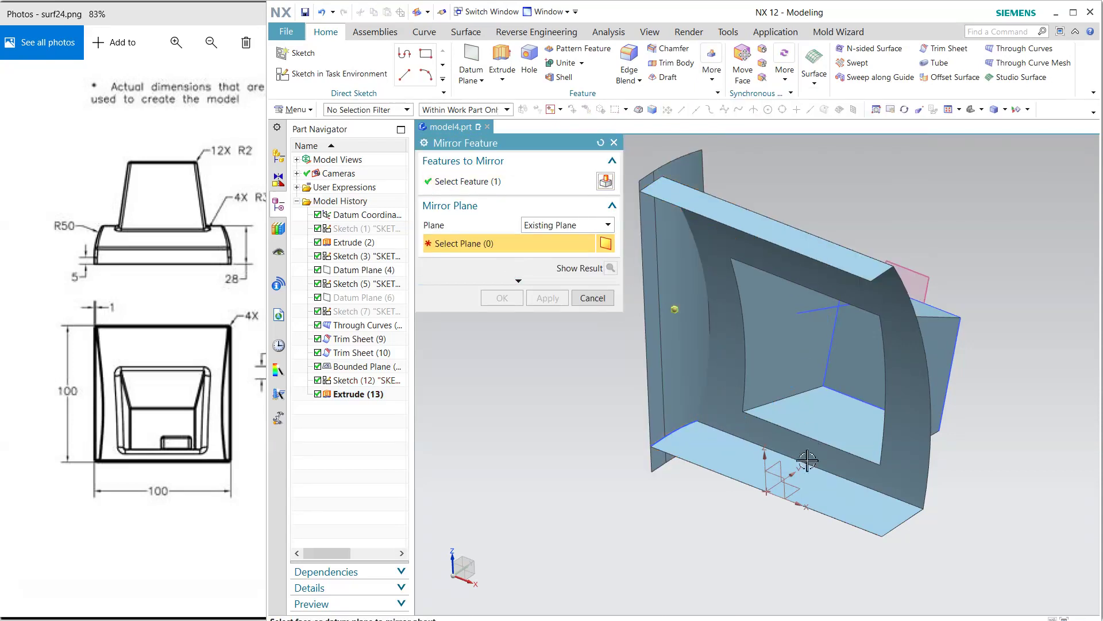
left_click(778, 468)
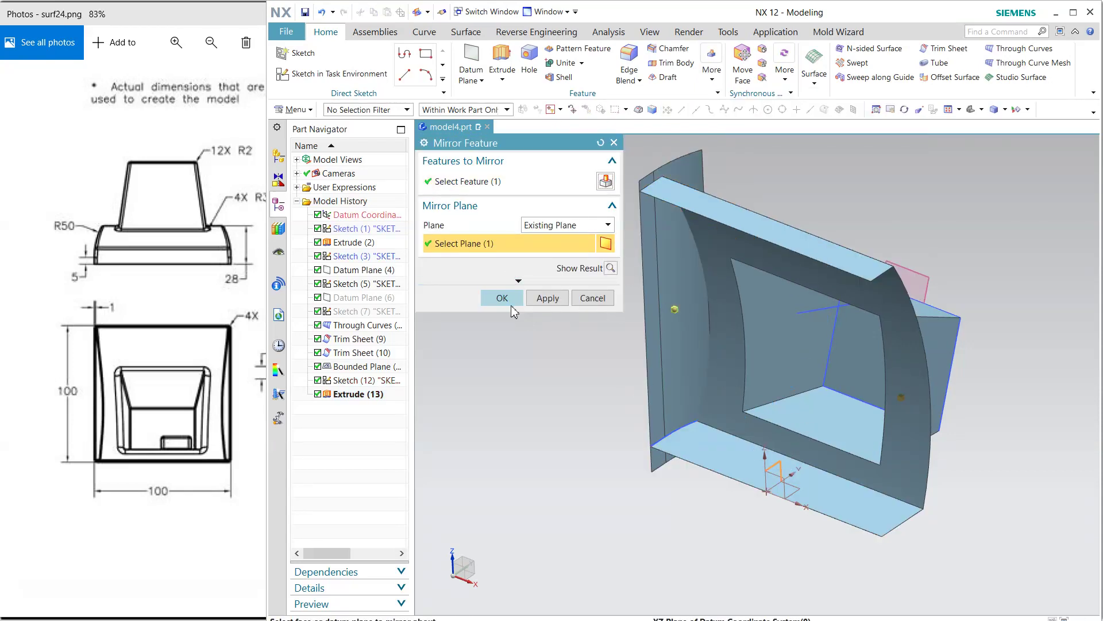
left_click(503, 299)
mouse_move(700, 347)
middle_mouse_down()
mouse_move(729, 322)
mouse_move(659, 343)
mouse_move(704, 344)
mouse_move(697, 352)
middle_mouse_up()
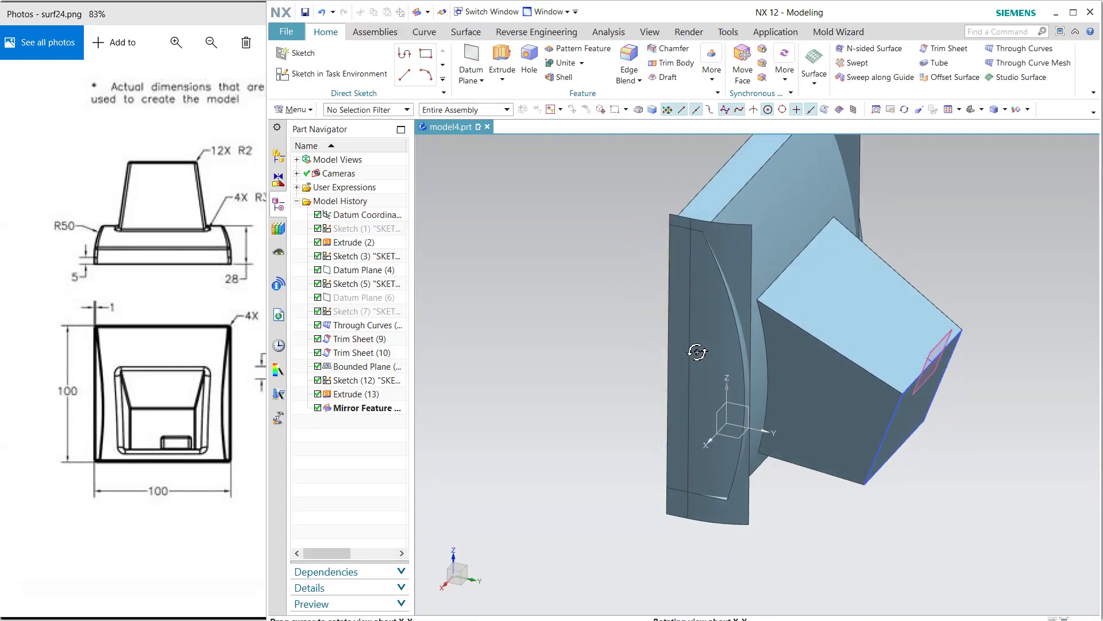
left_click(466, 33)
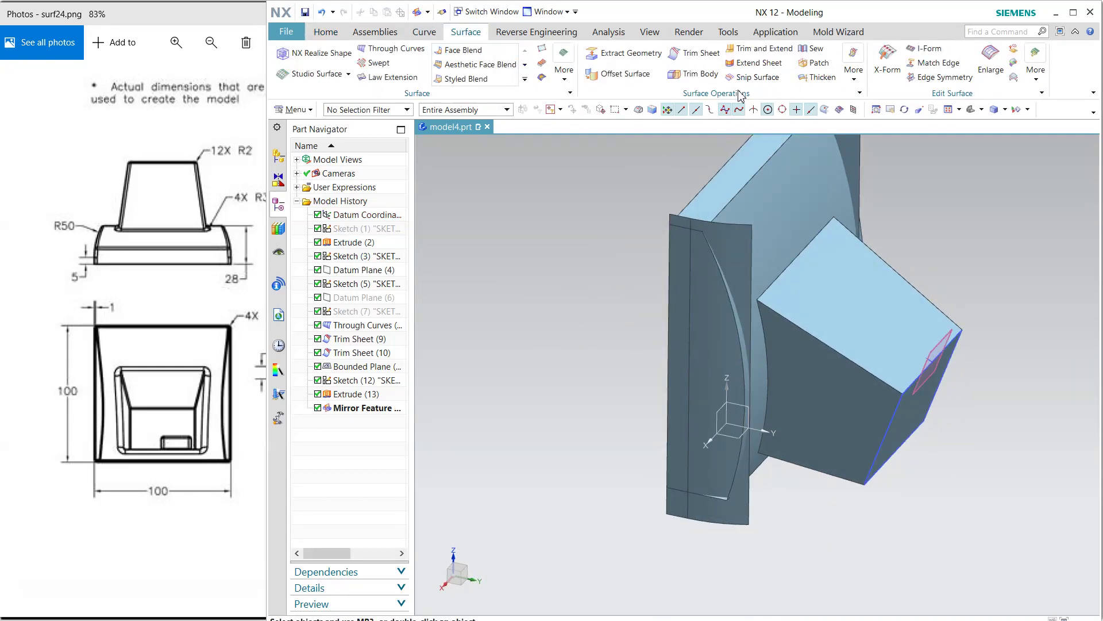
left_click(759, 49)
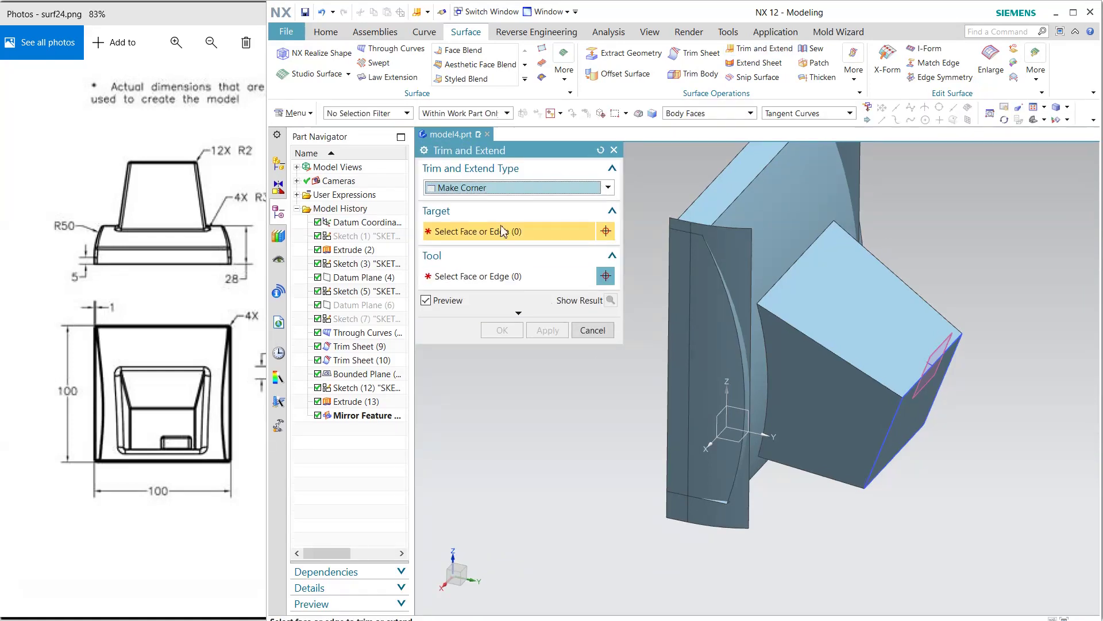
- Make a corner trimming the curved back and front faces against the side wall
left_click(774, 227)
left_click(713, 381)
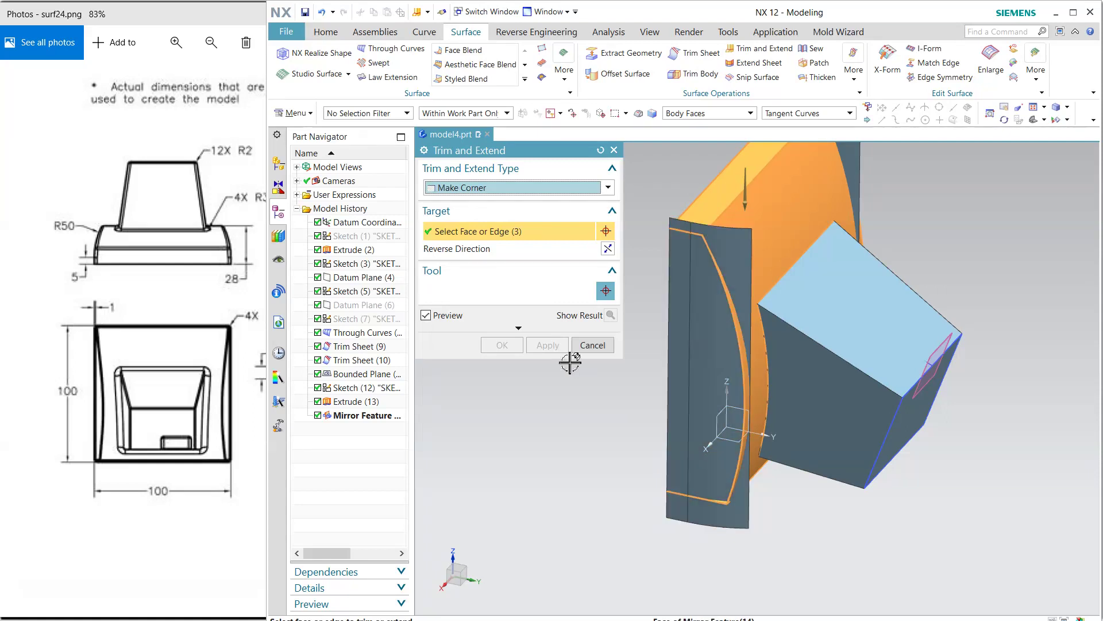
middle_click(661, 356)
left_click(657, 374)
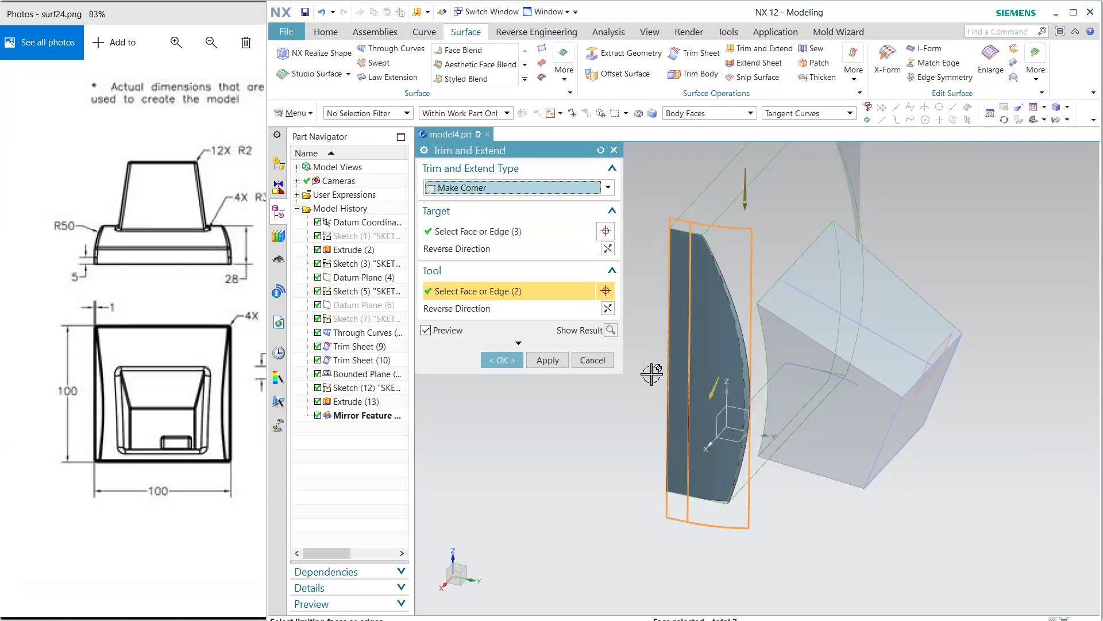
left_click(544, 363)
middle_click_drag(631, 438, 731, 428)
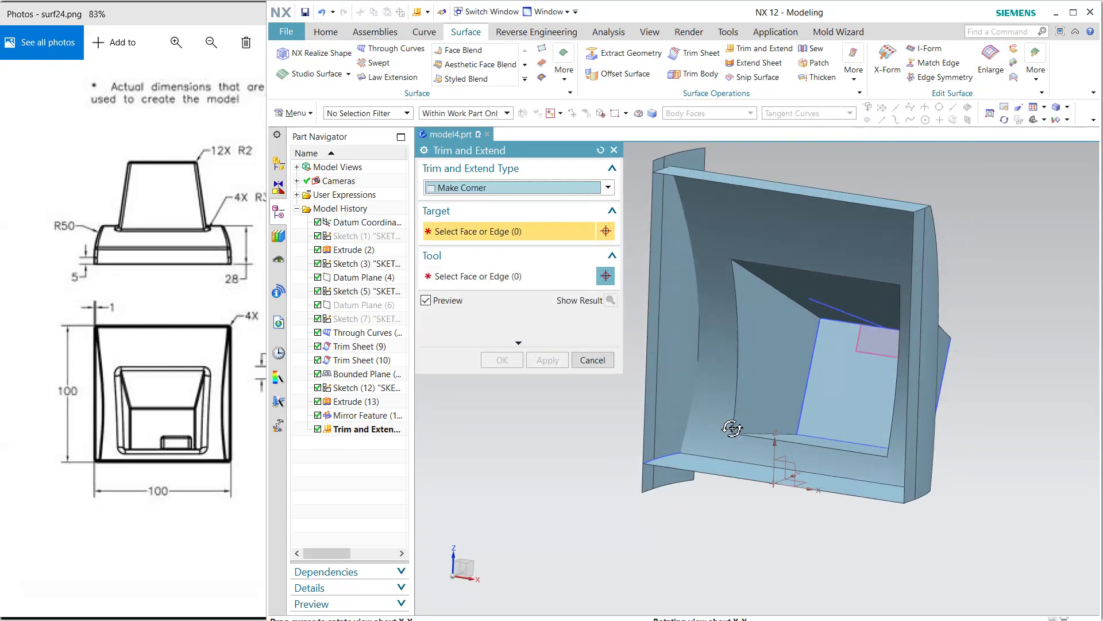
- Make a second corner between the frame faces and left sheet, with the tool direction reversed
left_click(727, 302)
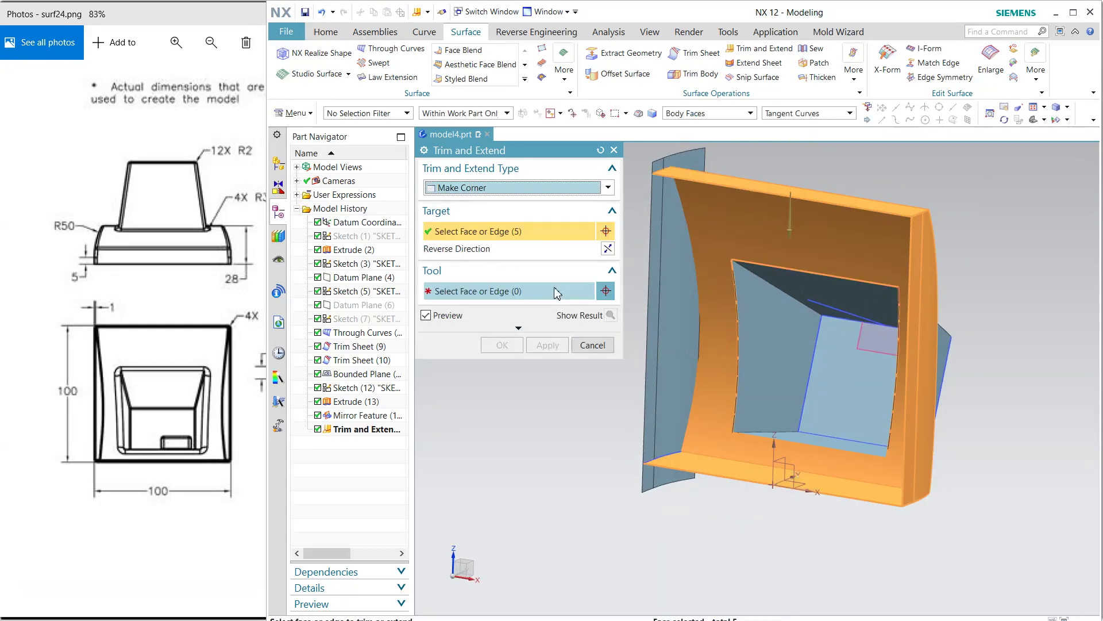
left_click(670, 290)
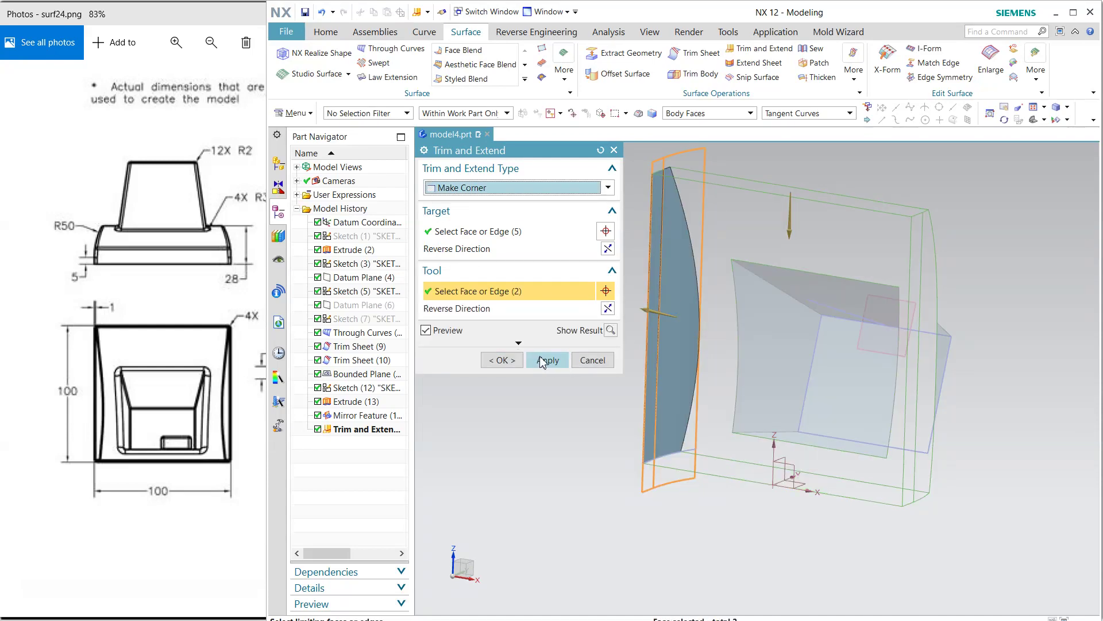
left_click(607, 309)
left_click(547, 360)
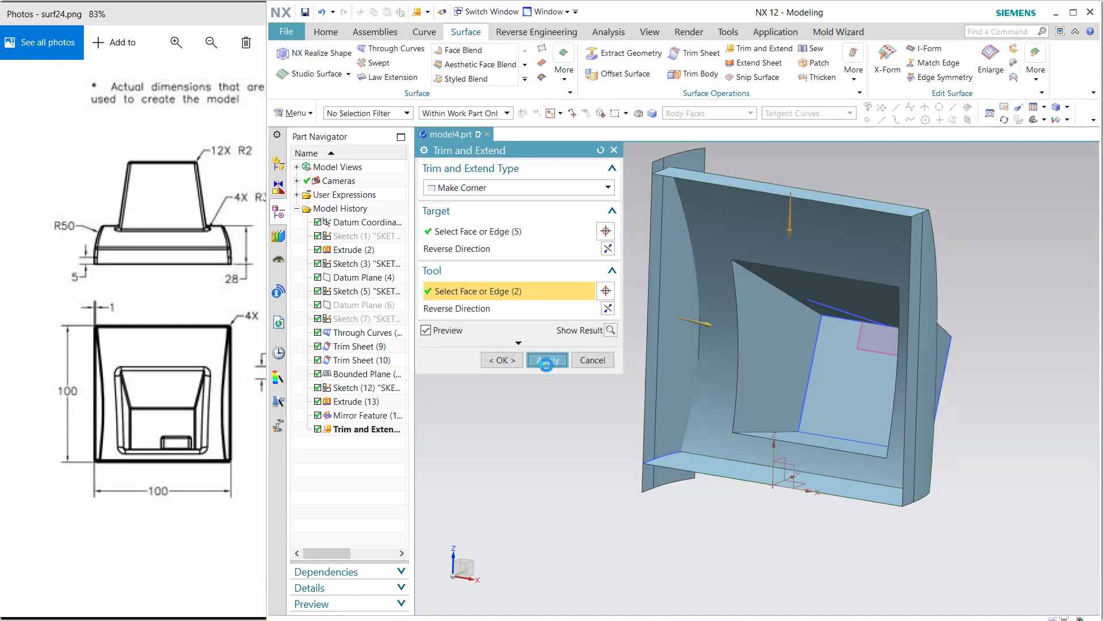
left_click(592, 361)
middle_click_drag(625, 314, 584, 270)
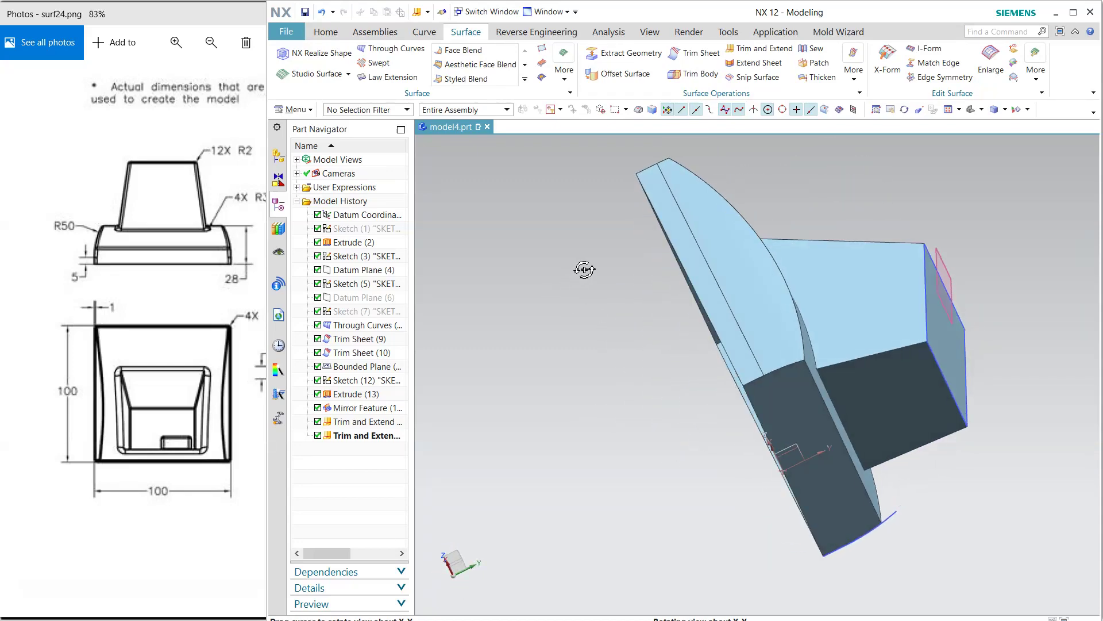
left_click(880, 513)
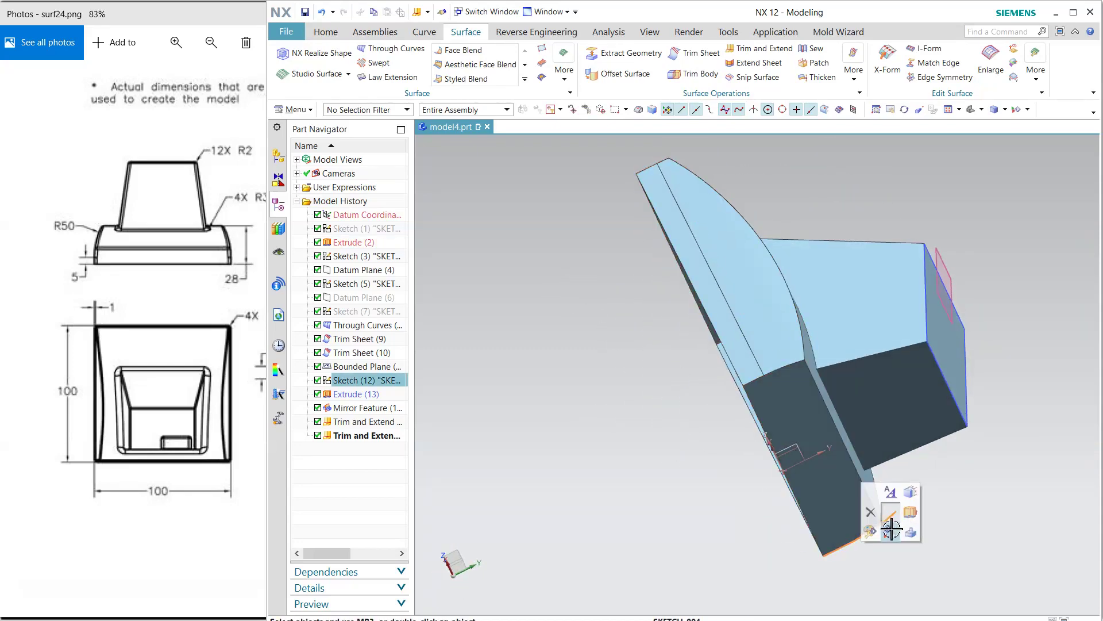
key("Escape")
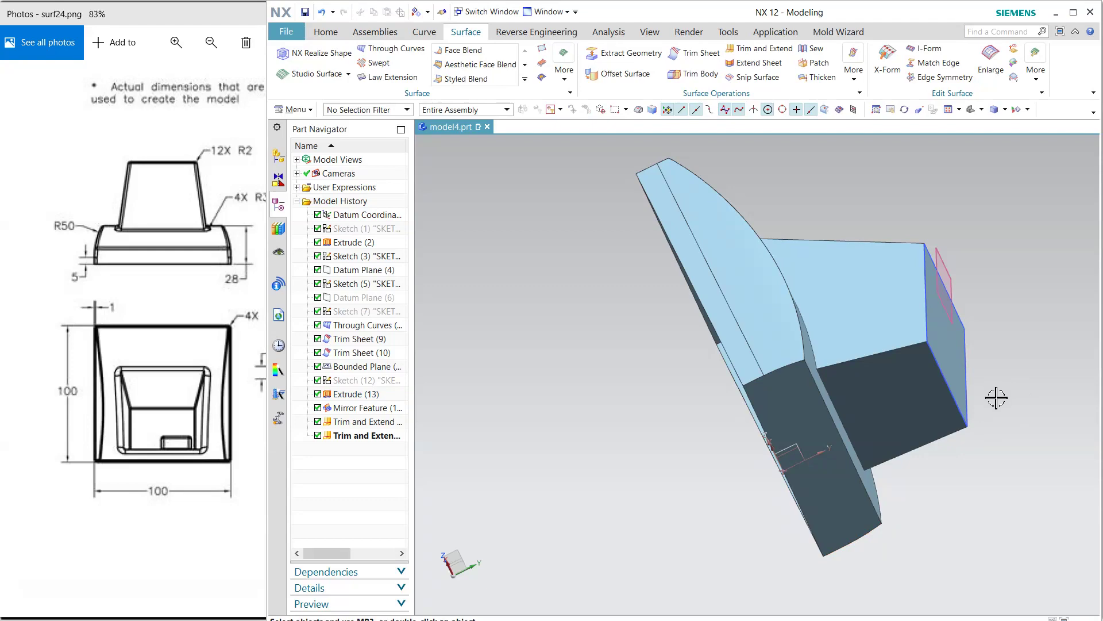
left_click(954, 394)
key("Escape")
mouse_move(1007, 278)
middle_mouse_down()
mouse_move(958, 330)
mouse_move(935, 382)
mouse_move(978, 345)
middle_mouse_up()
left_click(221, 352)
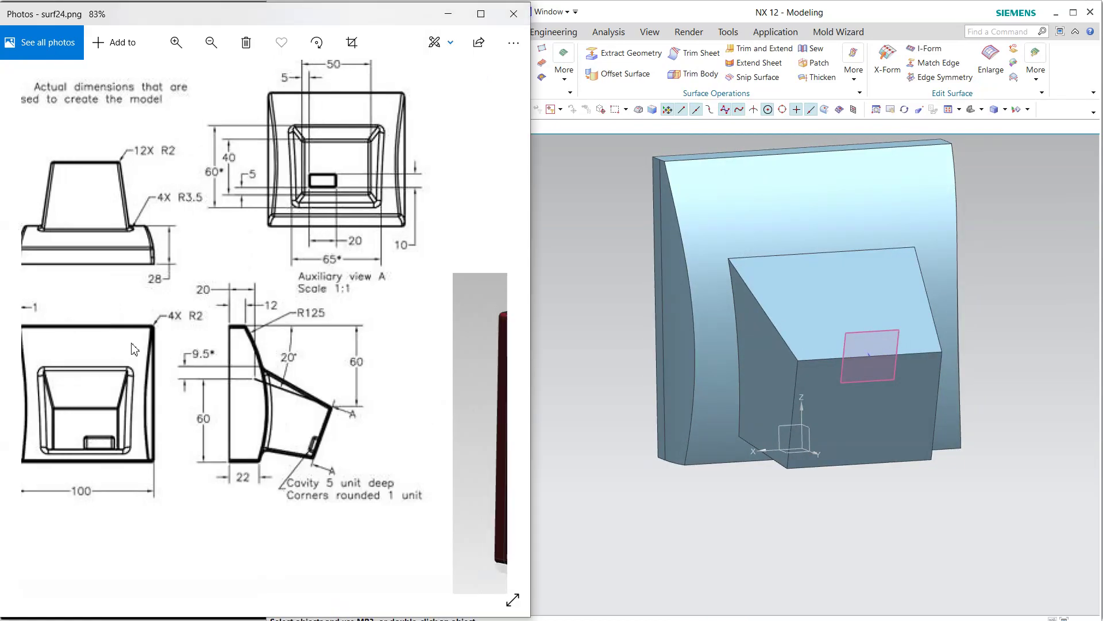
scroll(218, 400, "up", 2)
mouse_move(217, 400)
left_mouse_down()
mouse_move(185, 383)
mouse_move(152, 425)
left_mouse_up()
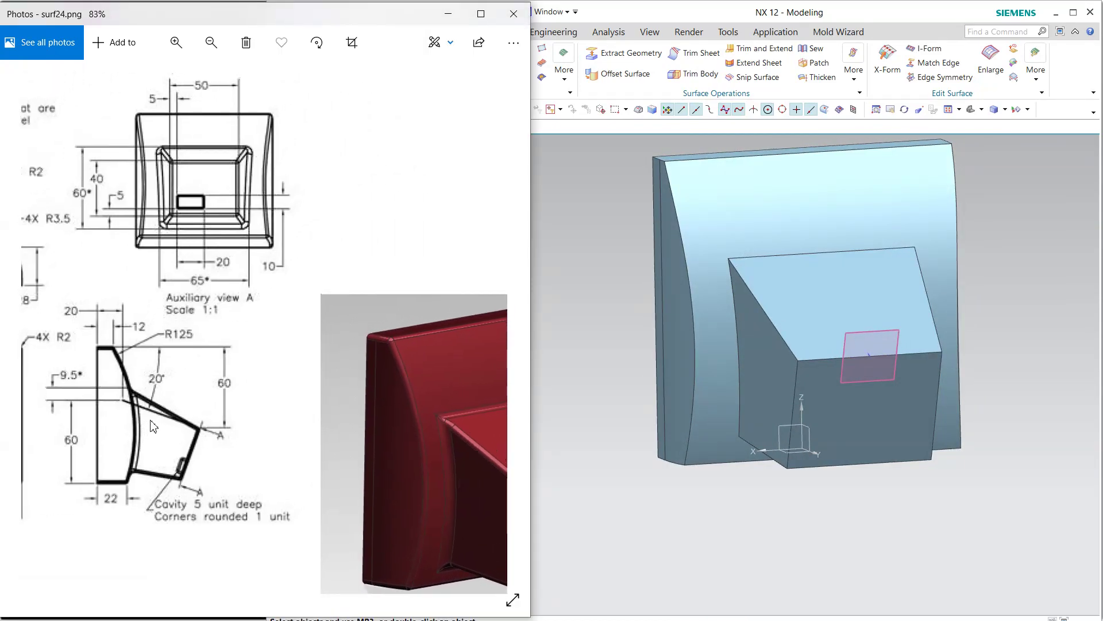
left_click(553, 222)
- Create a sketch on the protrusion's front face with its horizontal reference along X
left_click(325, 35)
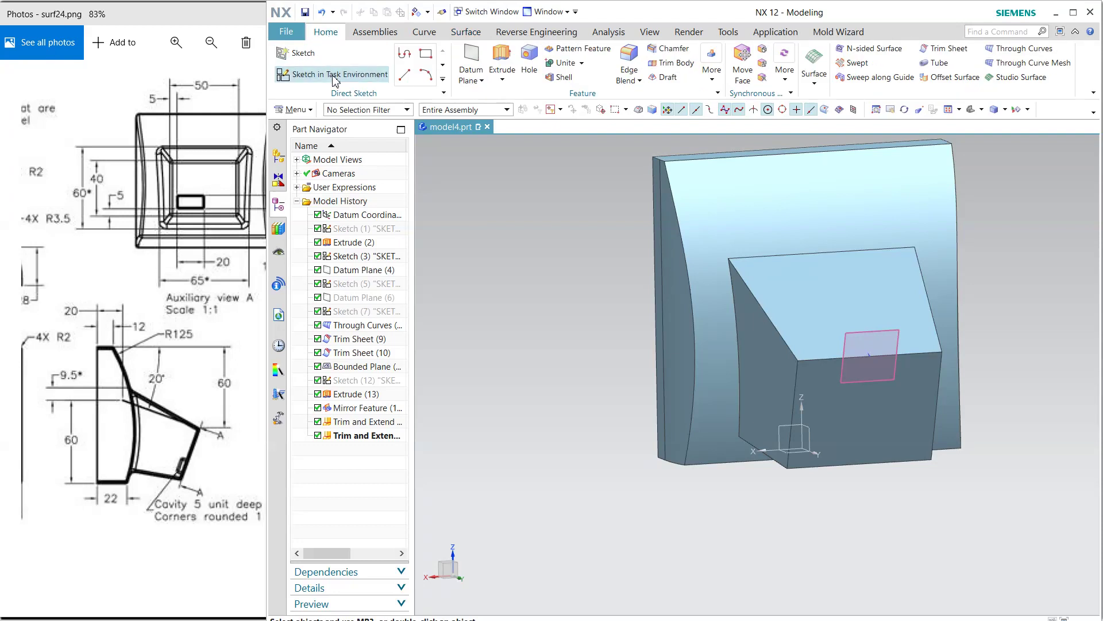
left_click(311, 77)
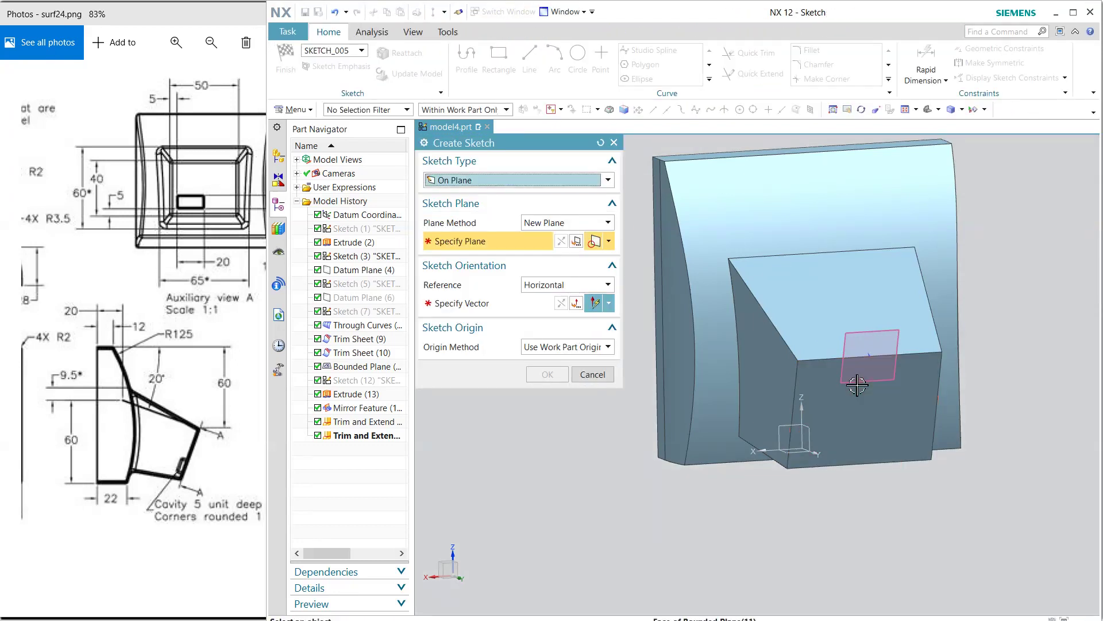
left_click(857, 387)
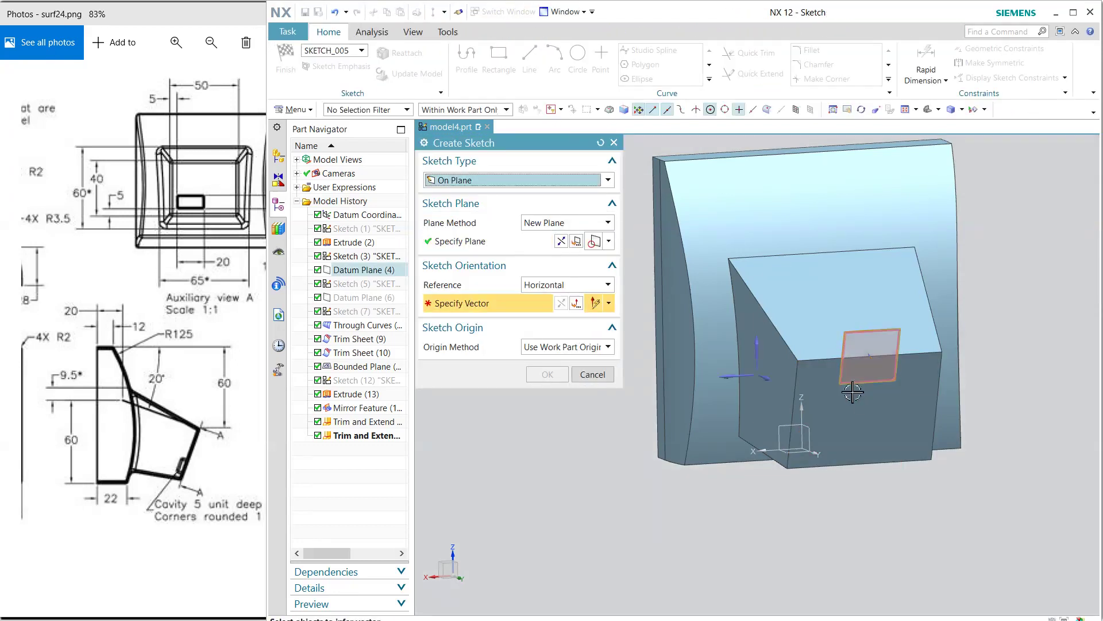
left_click(735, 377)
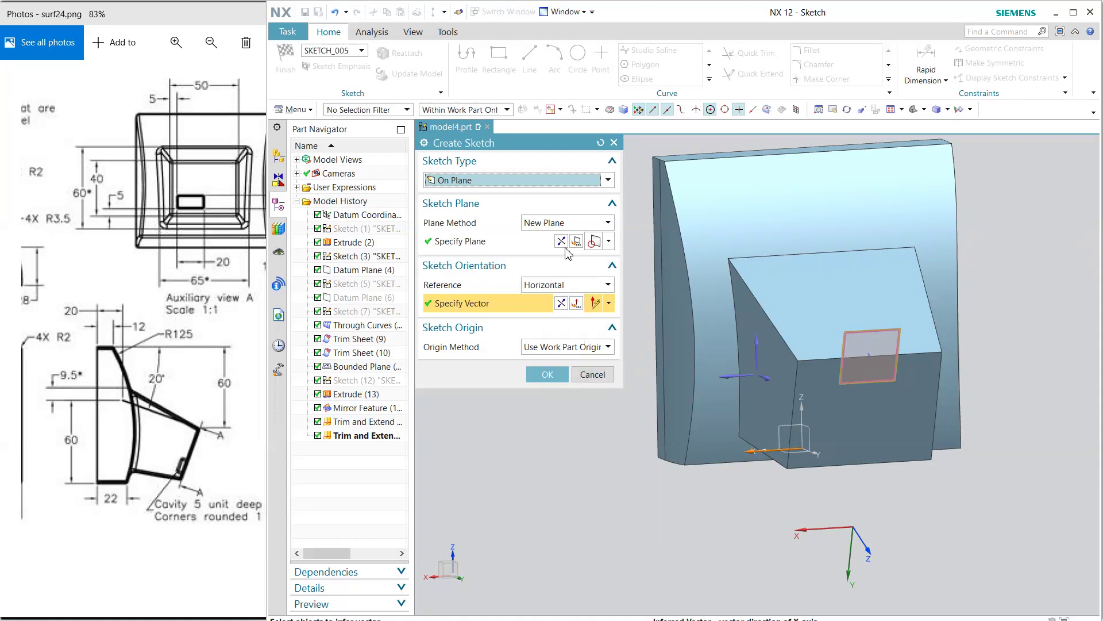
left_click(547, 374)
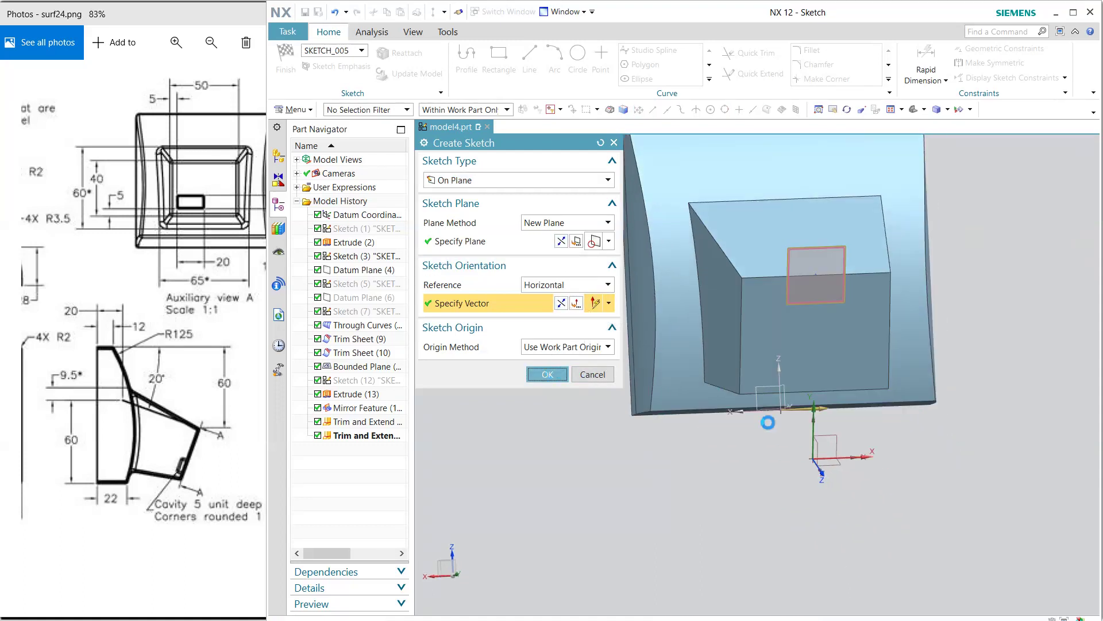
- Draw a rectangle on the front face
left_click(499, 57)
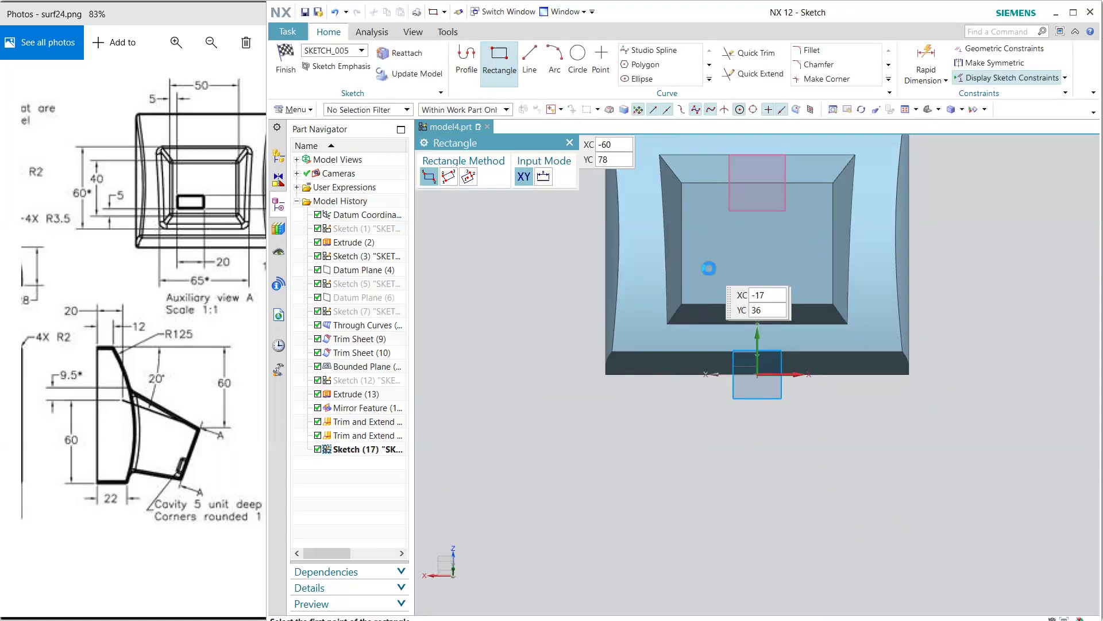
scroll(704, 270, "up", 3)
left_click(694, 262)
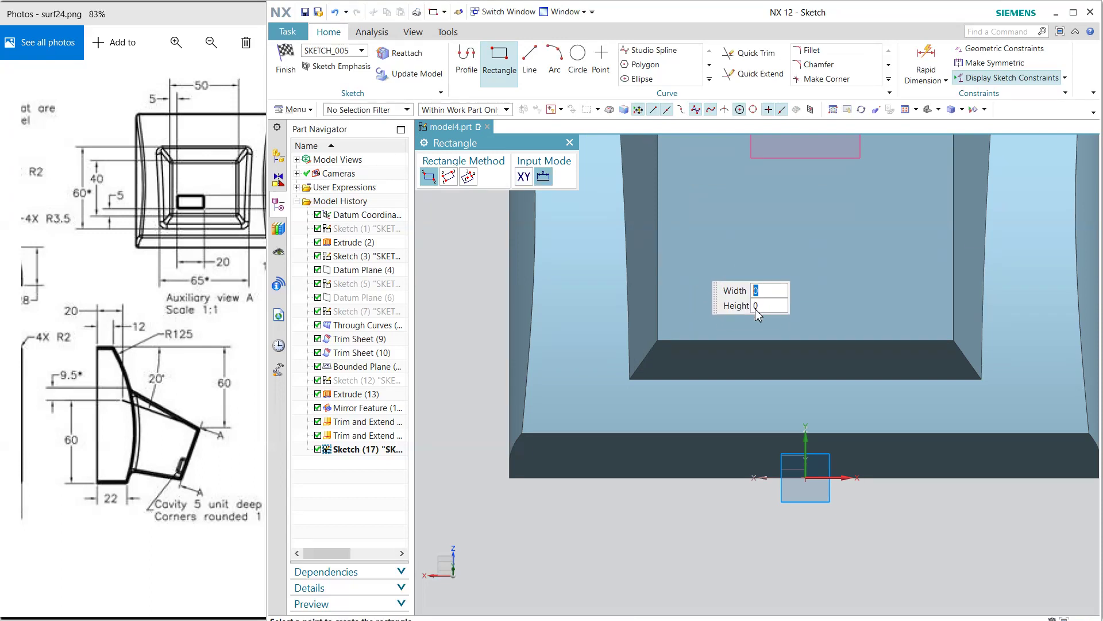
left_click(802, 319)
key("Escape")
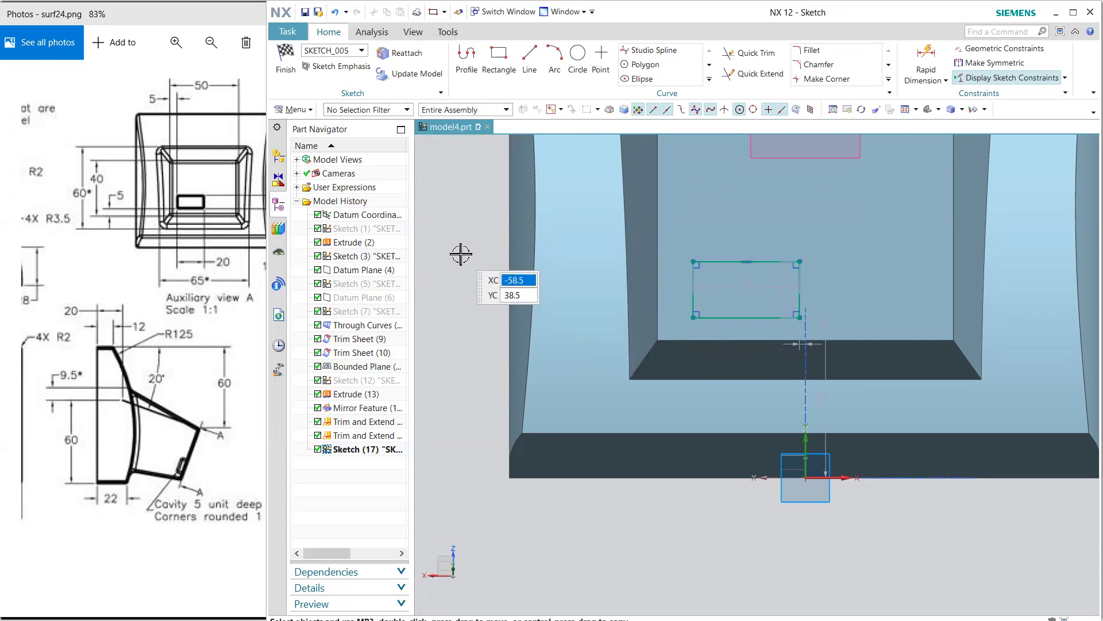
- Dimension the rectangle to 20 by 10 mm and finish the sketch
double_click(749, 286)
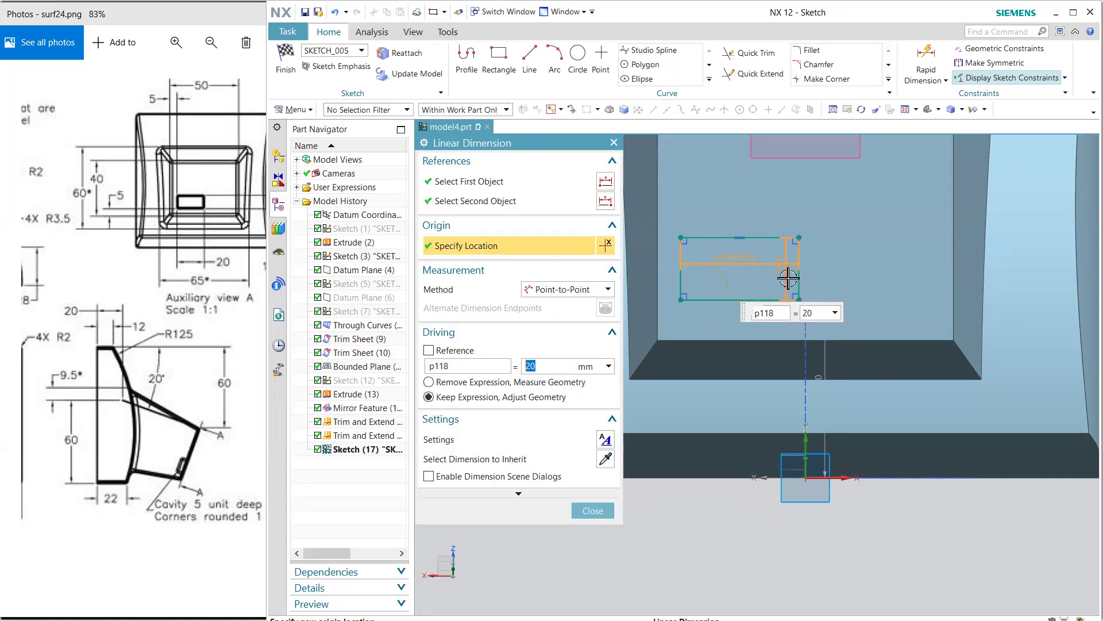
left_click(789, 278)
left_click(208, 185)
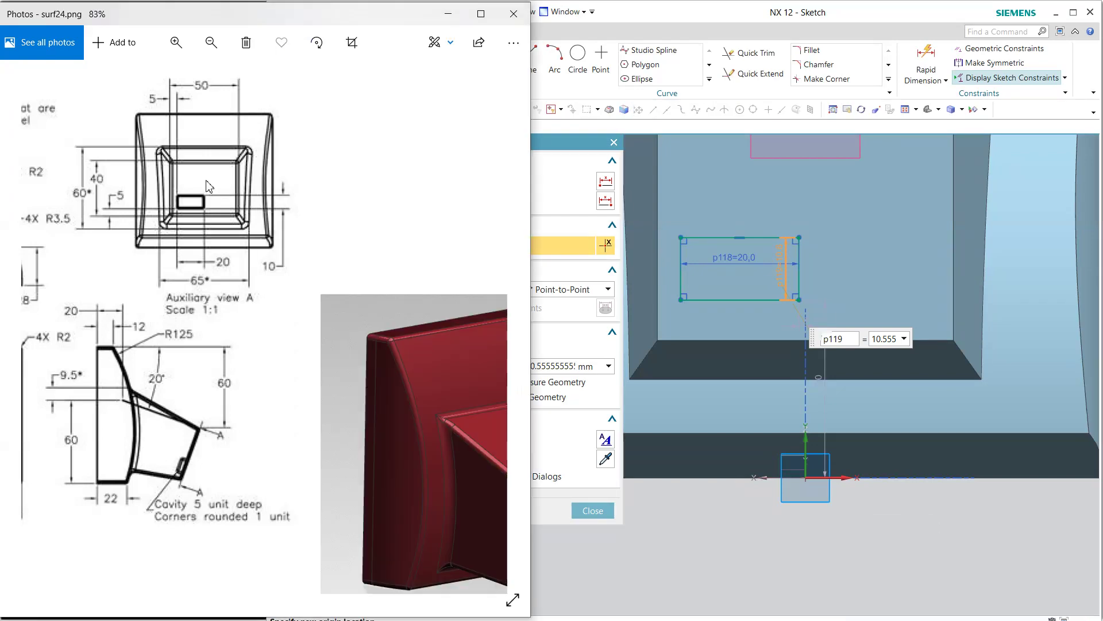
left_click(558, 364)
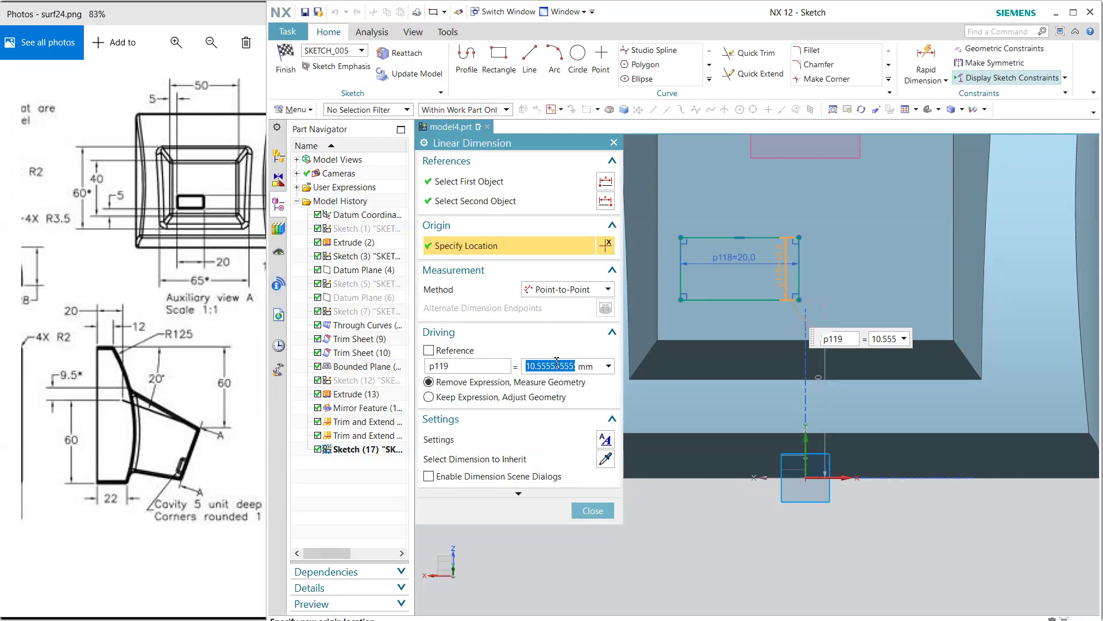
key("Return")
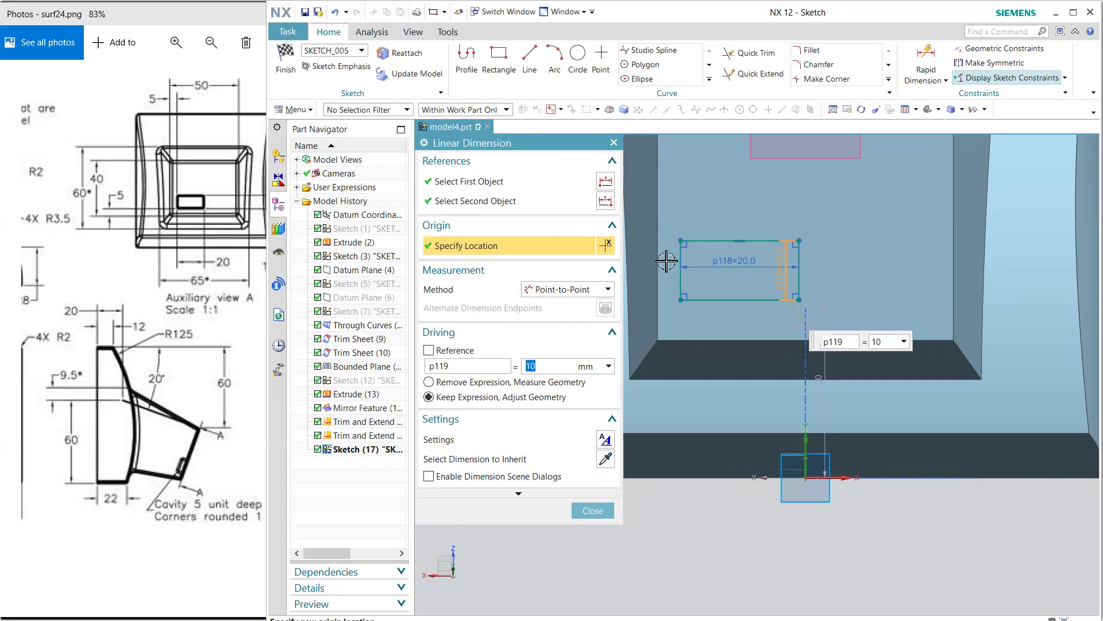
left_click(286, 62)
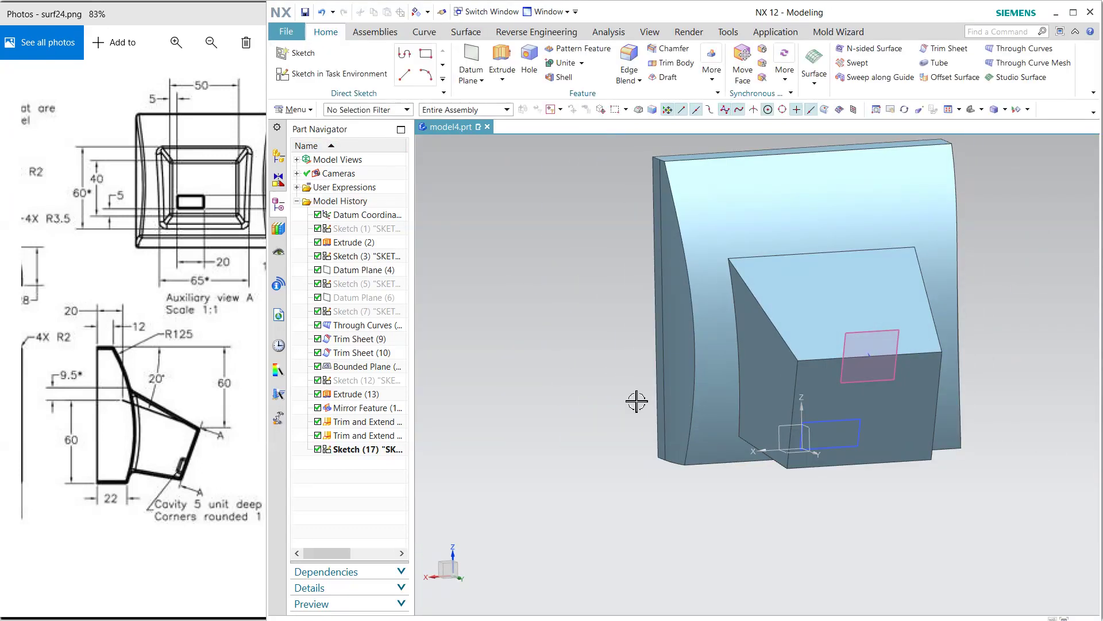
- Check the reference drawing's left side, then cancel the 3.5 mm Edge Blend without applying it
middle_click_drag(636, 399, 656, 399)
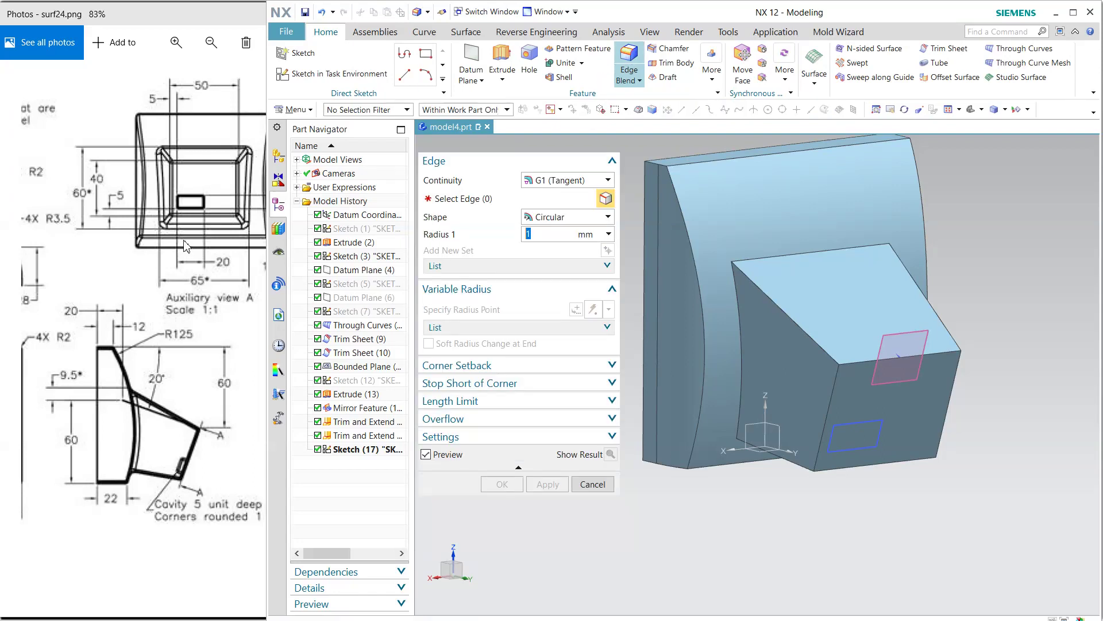
left_click(157, 277)
left_click_drag(156, 277, 240, 273)
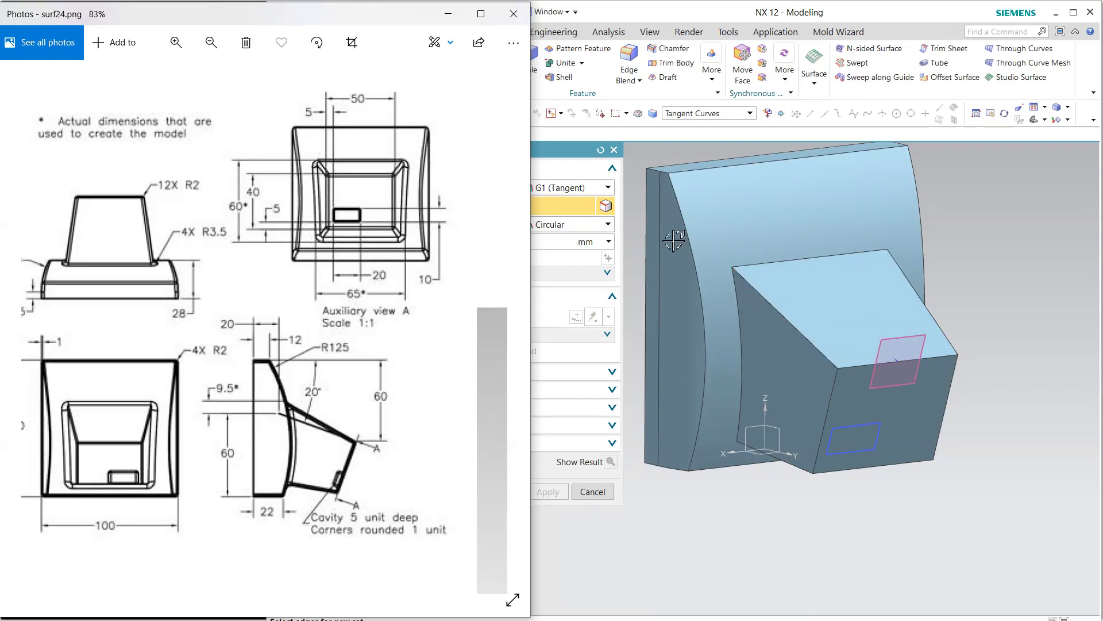
left_click(558, 159)
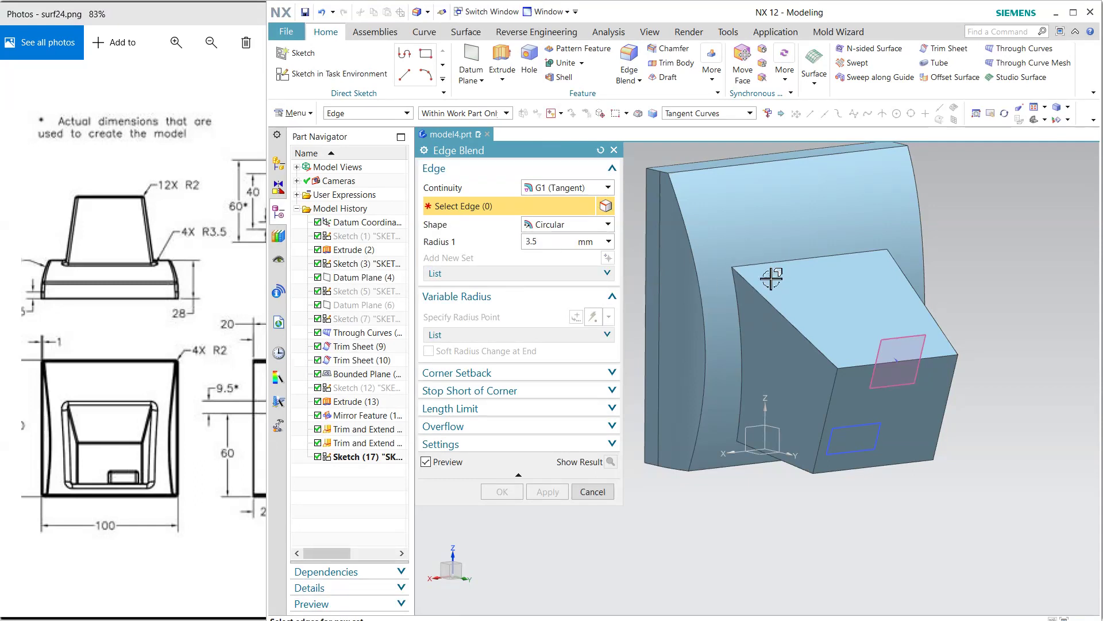
left_click(593, 492)
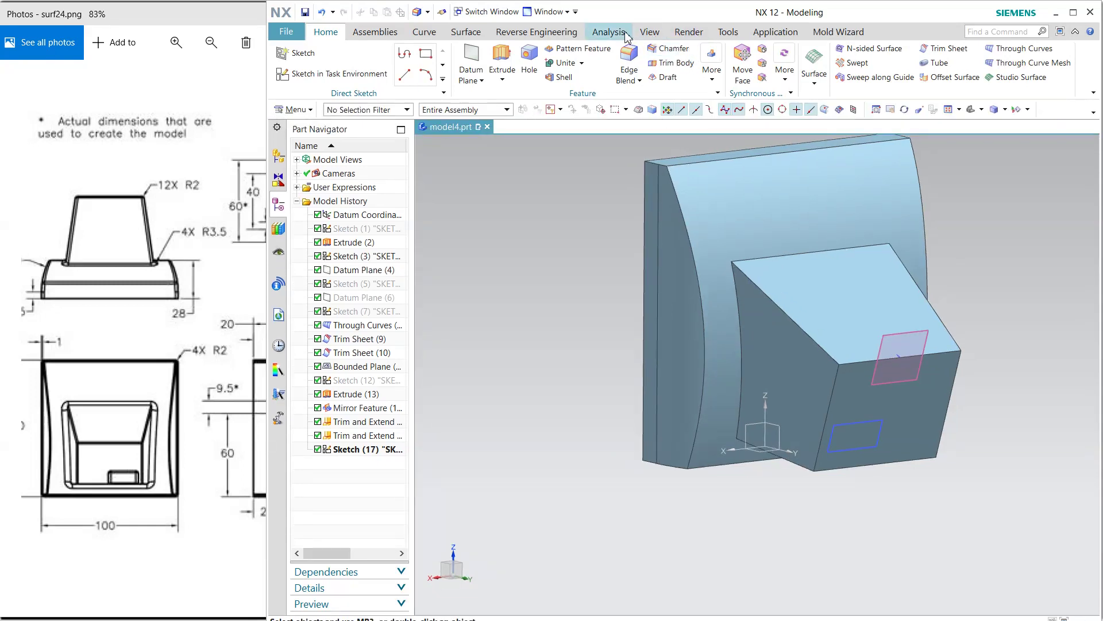
left_click(464, 32)
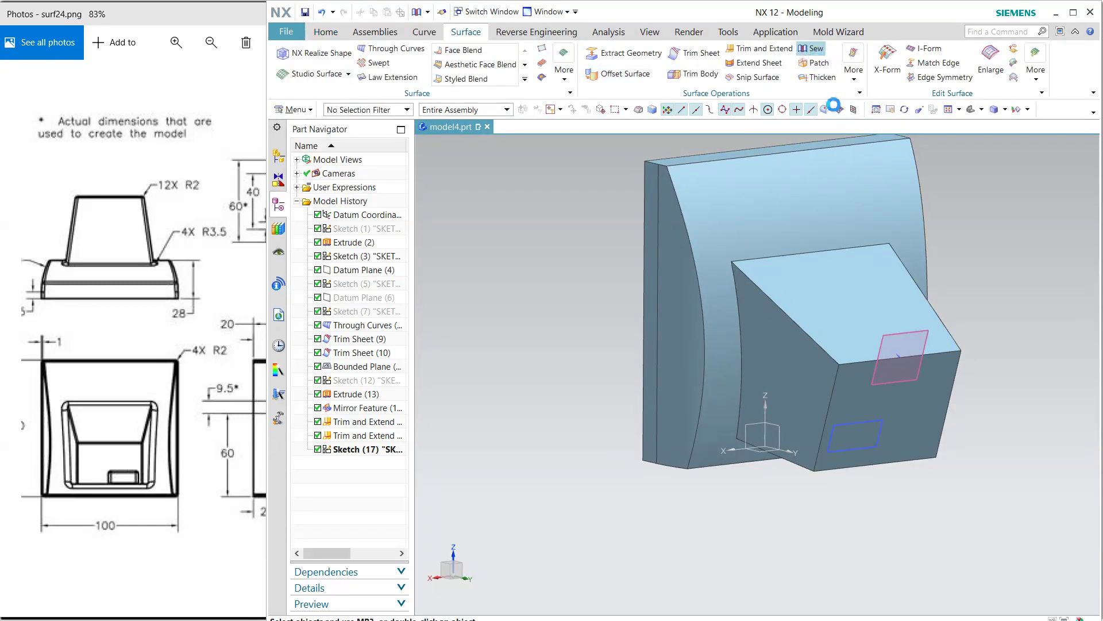
- Sew the box's top and front sheets to the large back sheet as one body
left_click(762, 236)
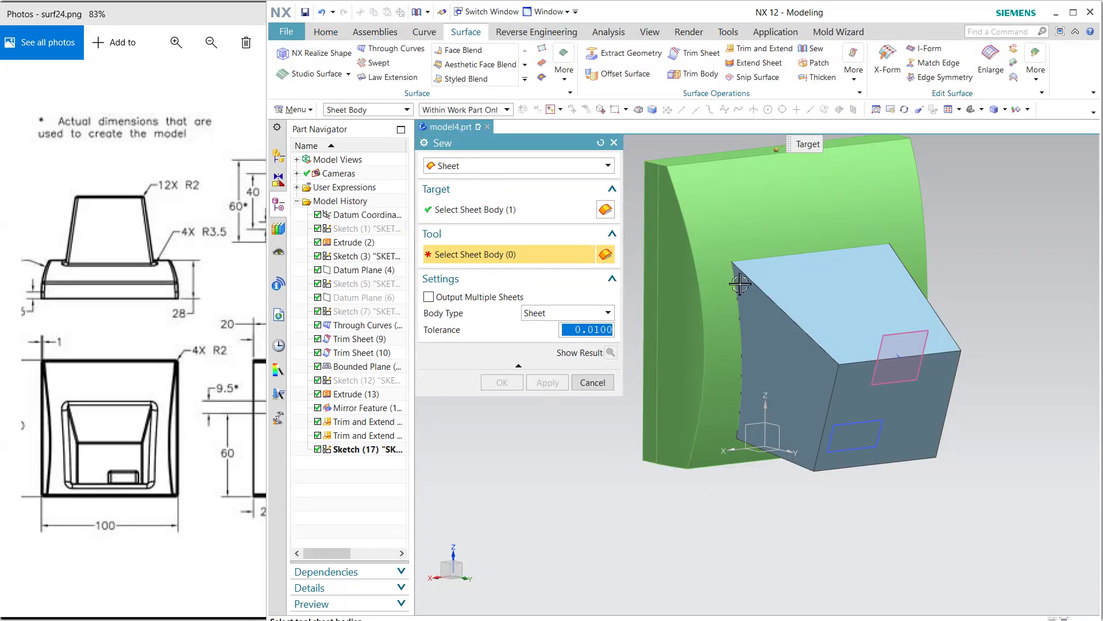
left_click(740, 284)
left_click(847, 355)
left_click(514, 386)
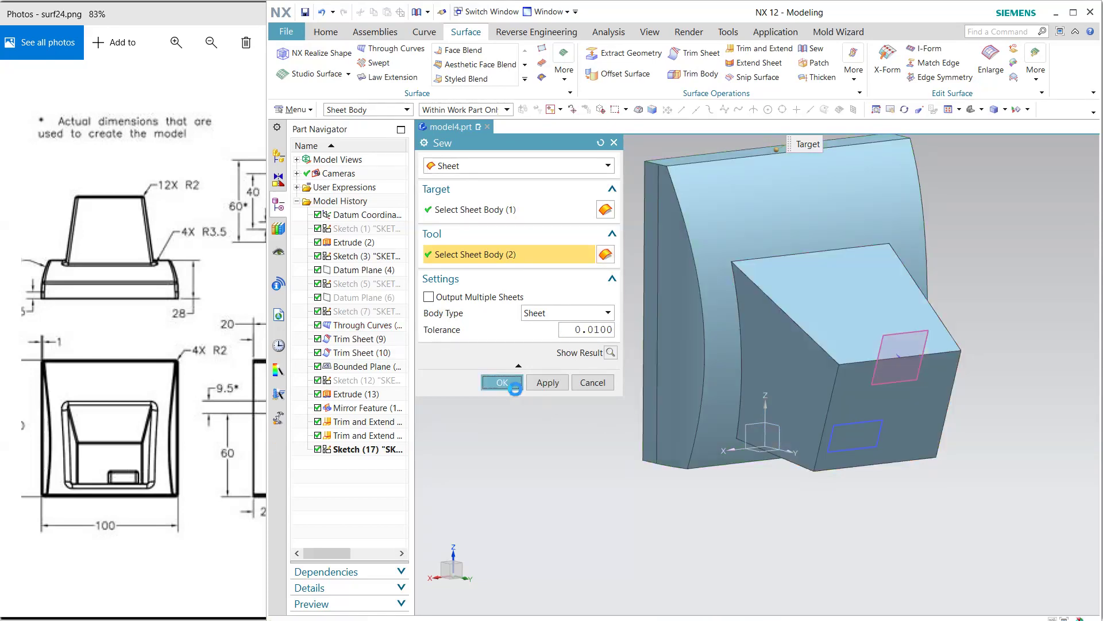
middle_click_drag(527, 253, 515, 285)
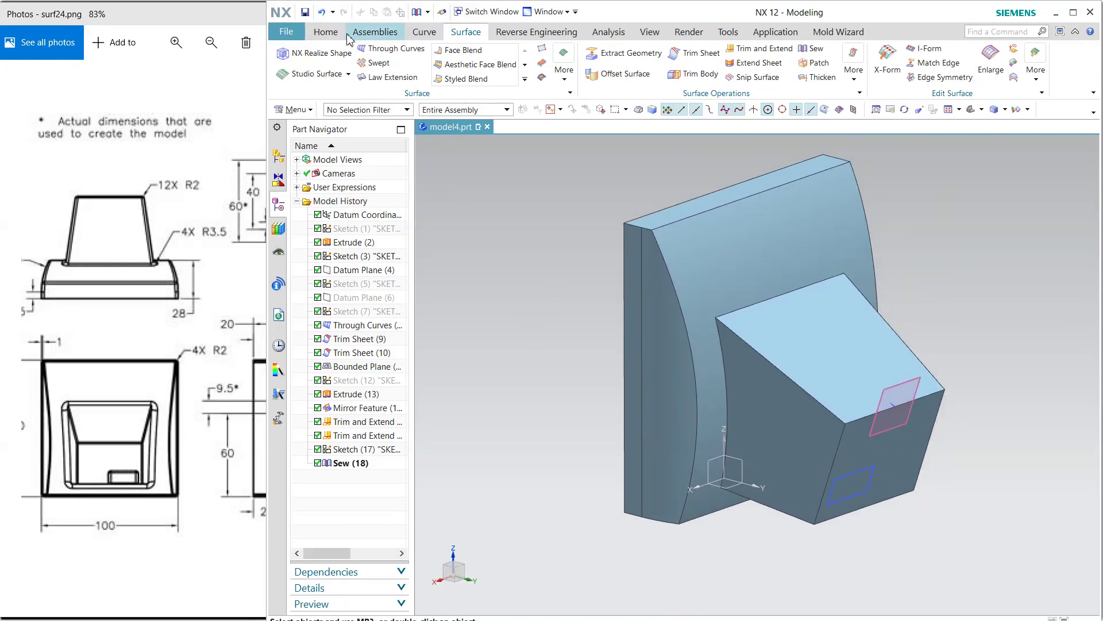
left_click(326, 32)
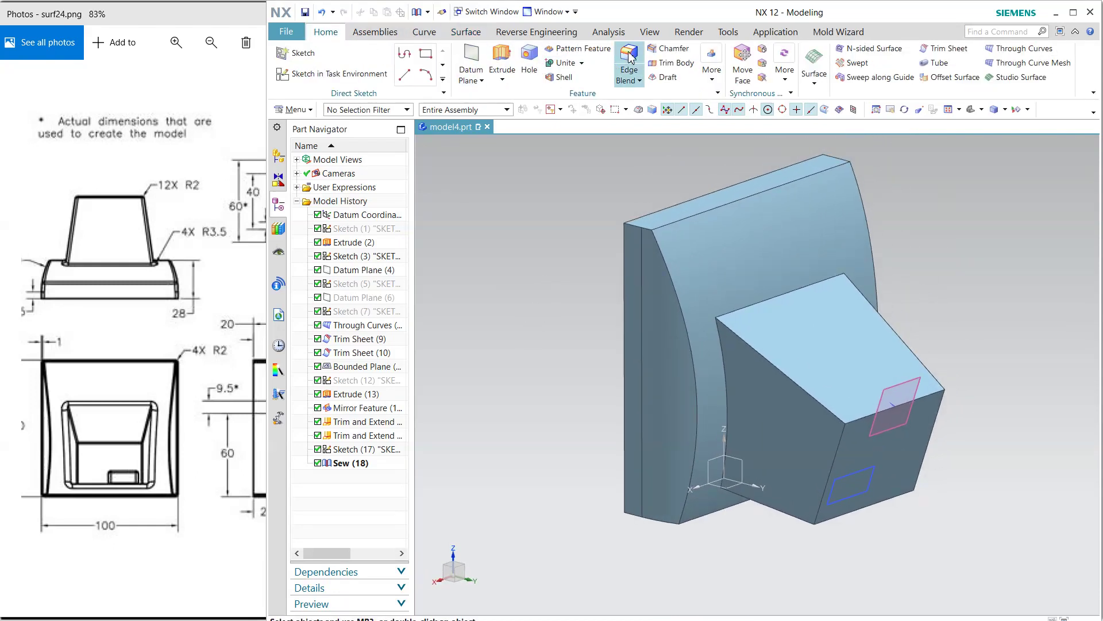
- Round the four edges where the sloped block meets the curved base with a 3.5 mm blend
left_click(775, 297)
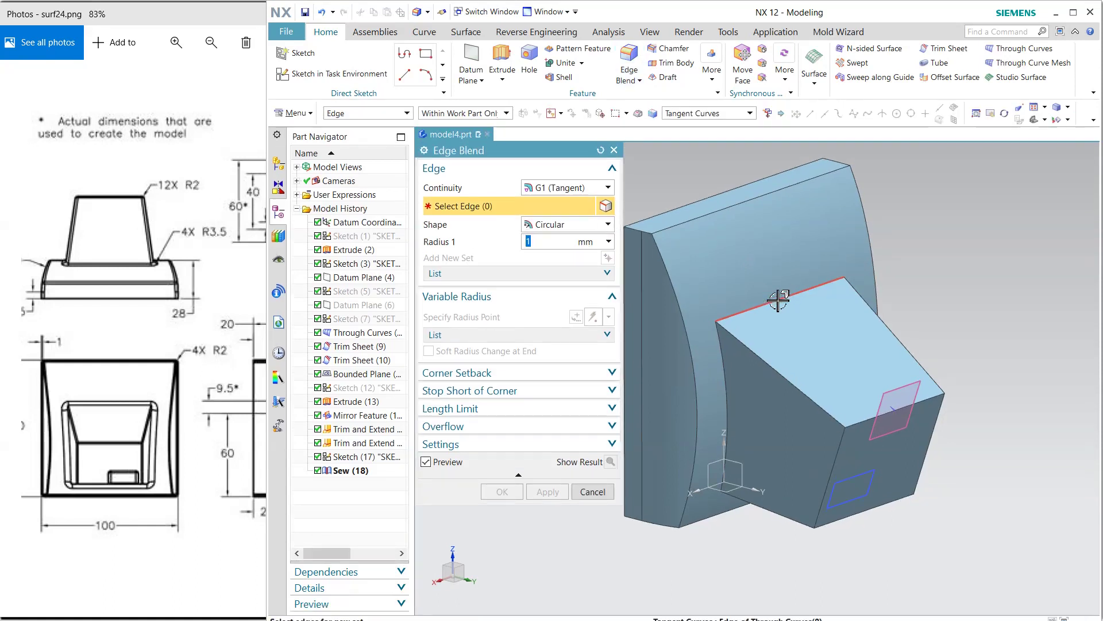
left_click(721, 385)
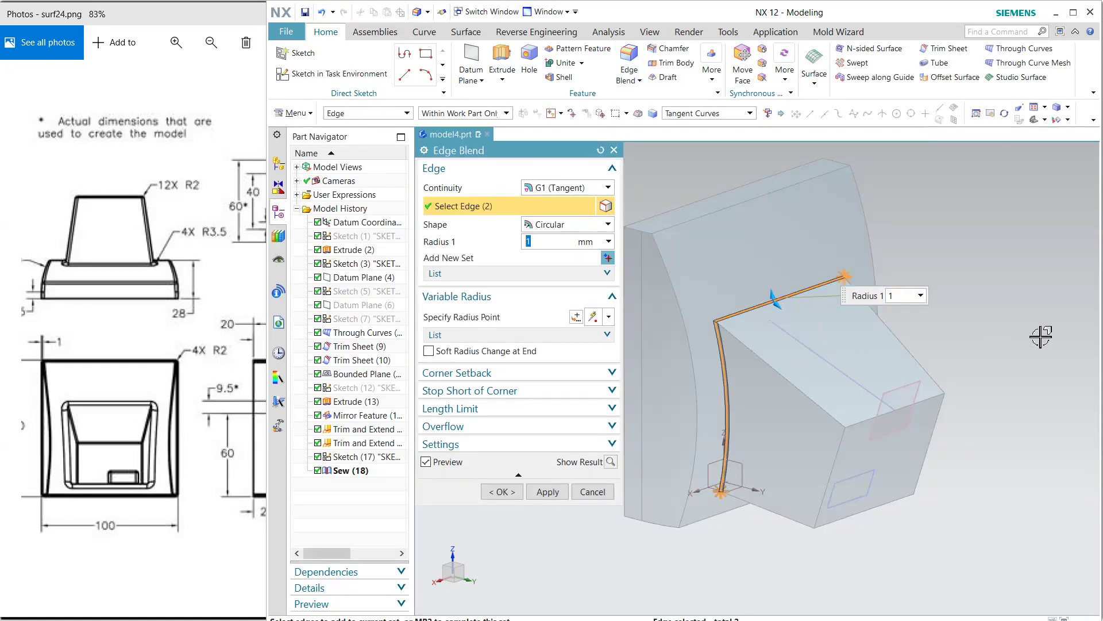
middle_click_drag(1041, 336, 857, 434)
left_click(862, 457)
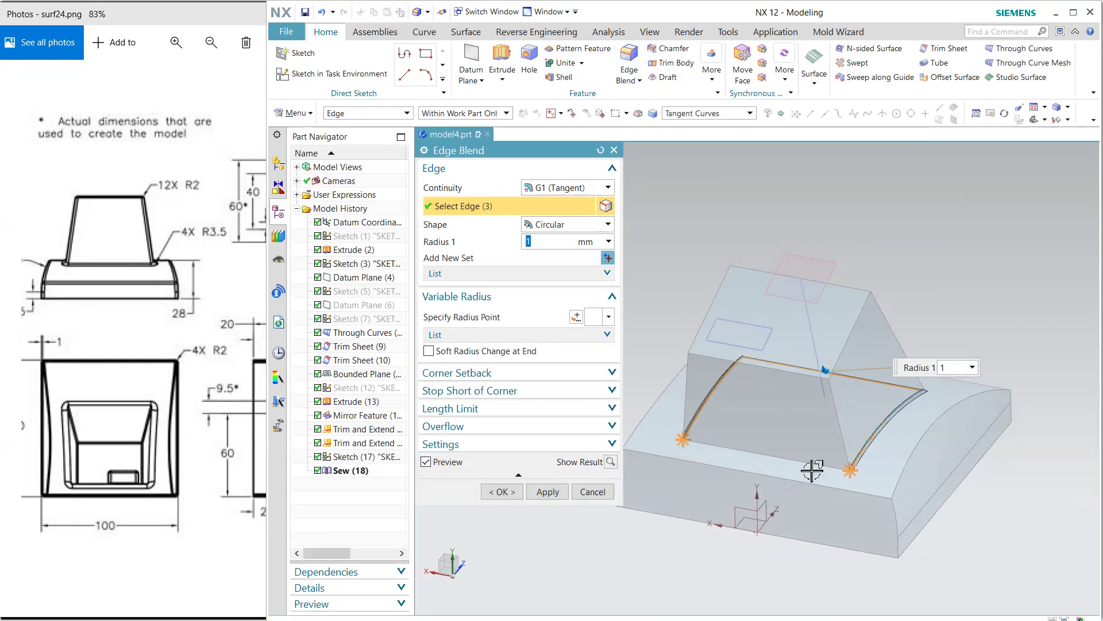
left_click(805, 459)
type("3.5")
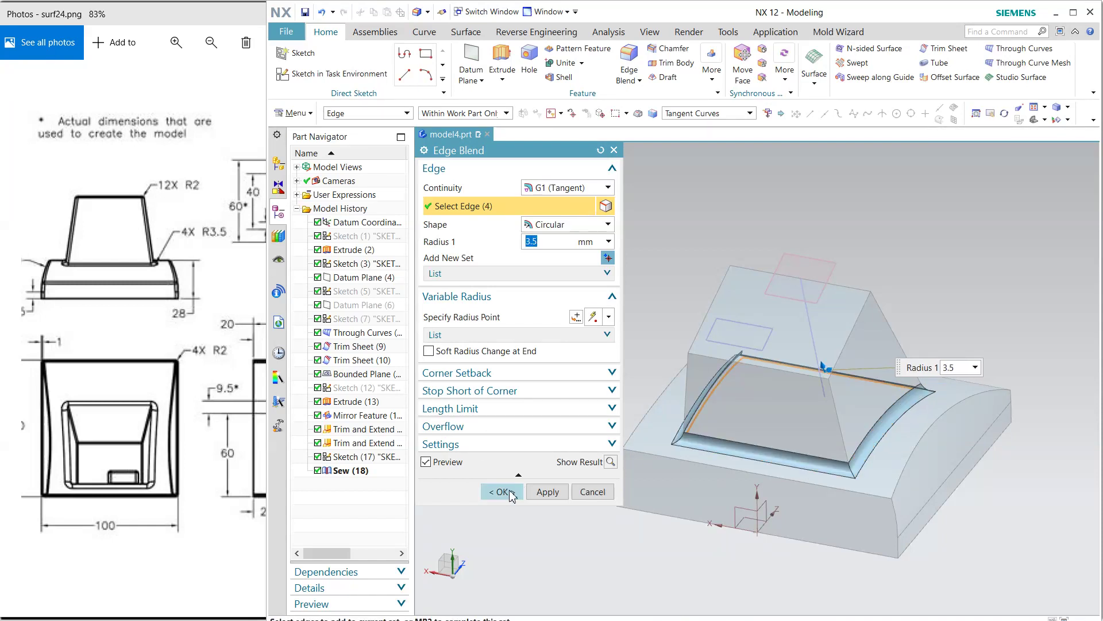
left_click(547, 492)
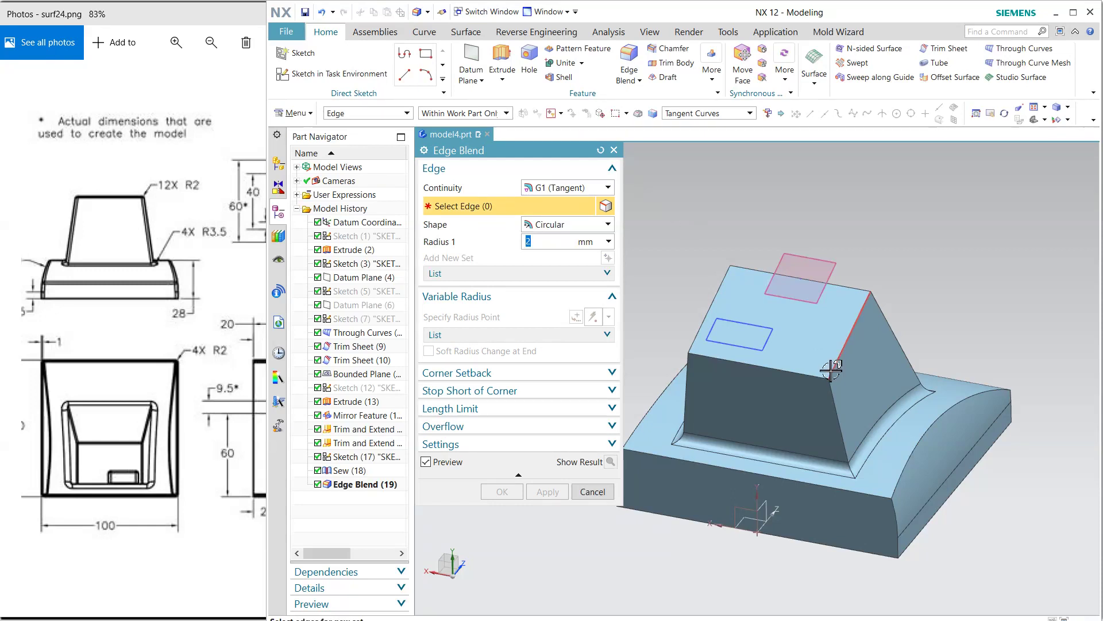
- Select the block's vertical, sloped, top and base edge chains for a 2 mm blend
left_click(835, 398)
left_click(888, 325)
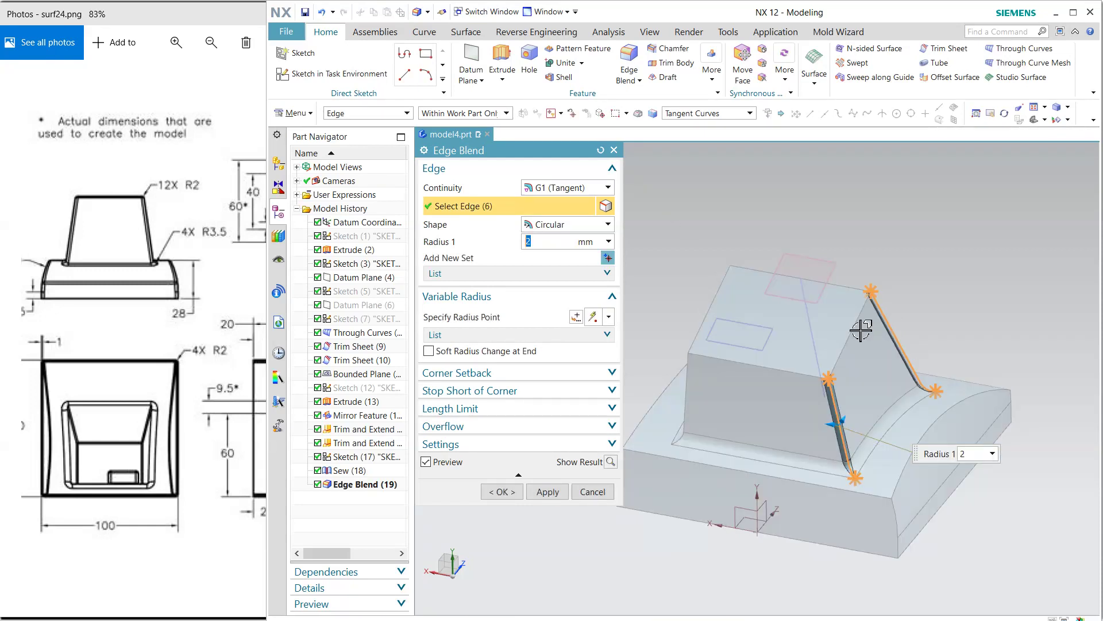
left_click(689, 390)
left_click(699, 462)
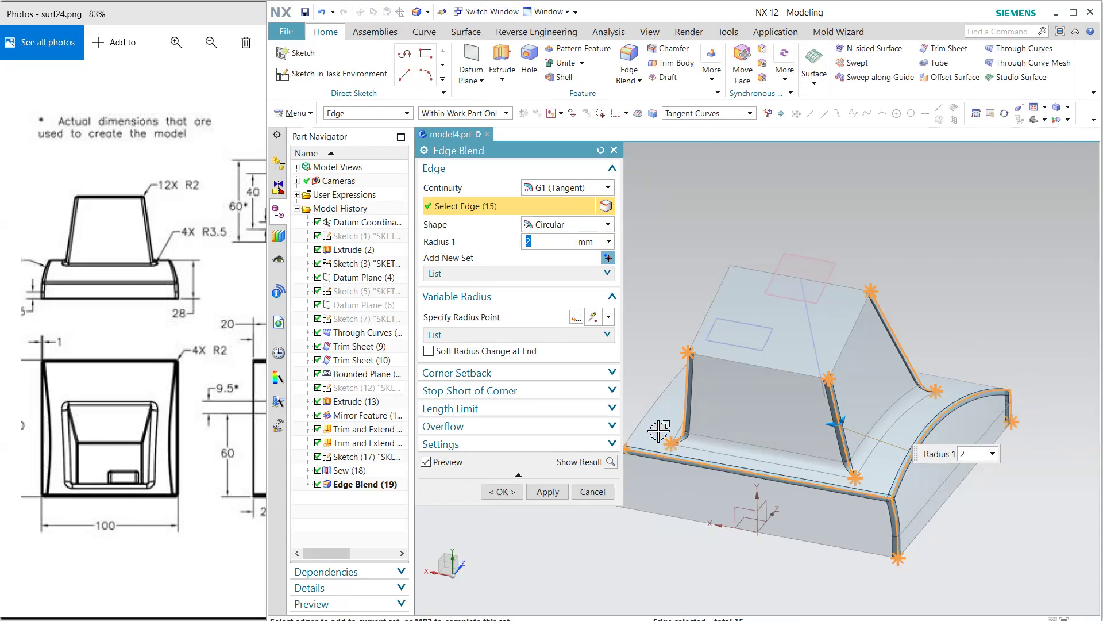
left_click(647, 414)
left_click(856, 327)
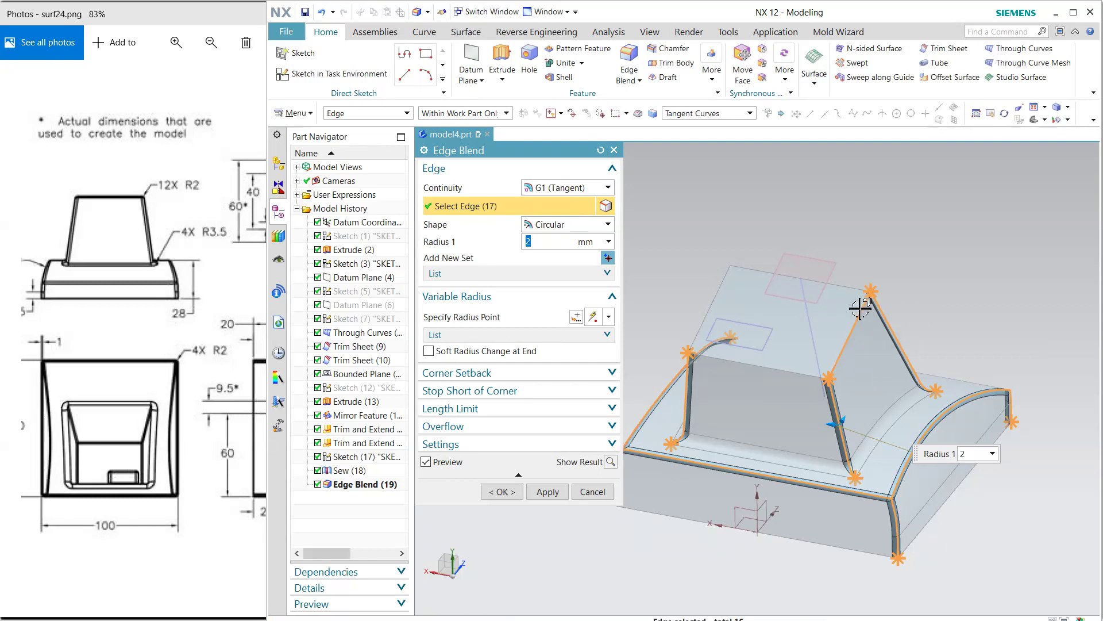
left_click(852, 290)
left_click(803, 373)
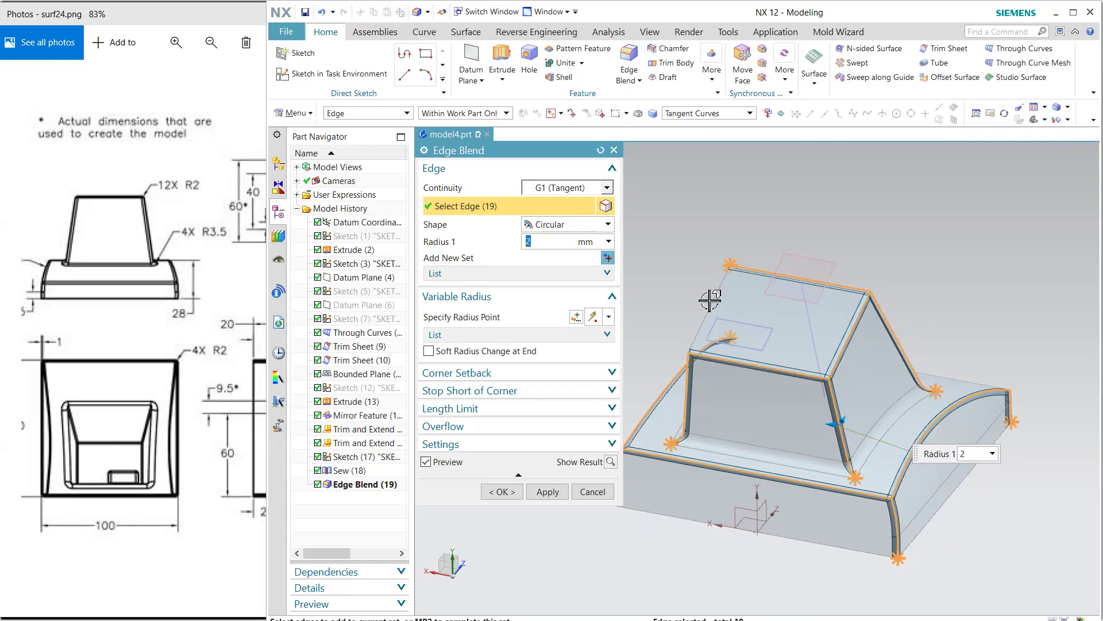
- Add the hidden back edges and apply the 2 mm blend to all remaining outer edges
middle_click_drag(680, 313, 791, 526)
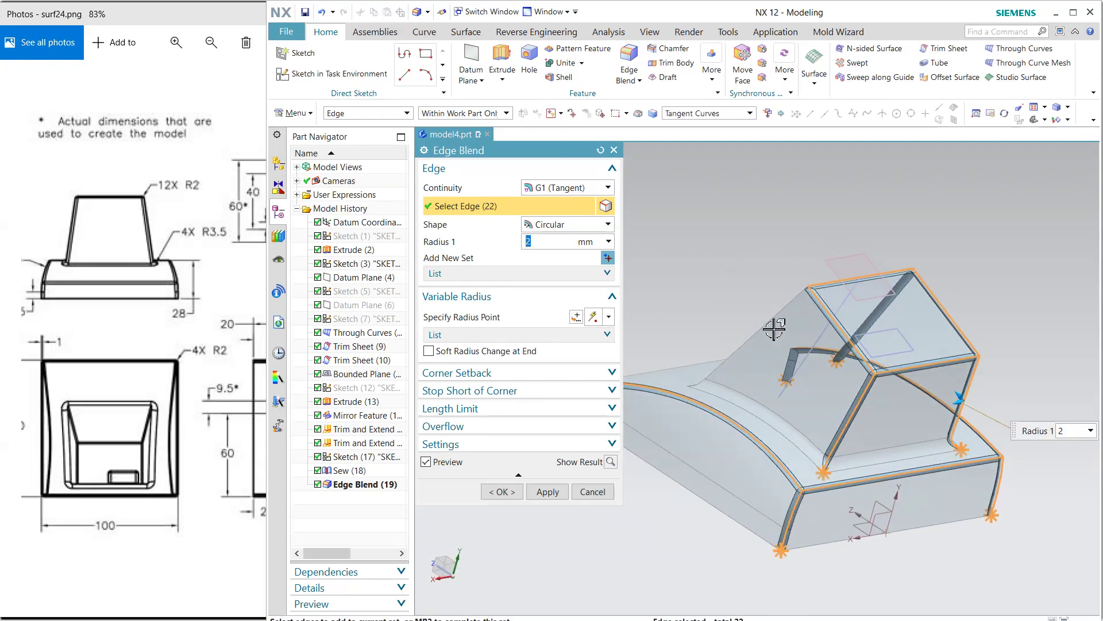
middle_click_drag(760, 321, 725, 450)
scroll(724, 450, "up", 3)
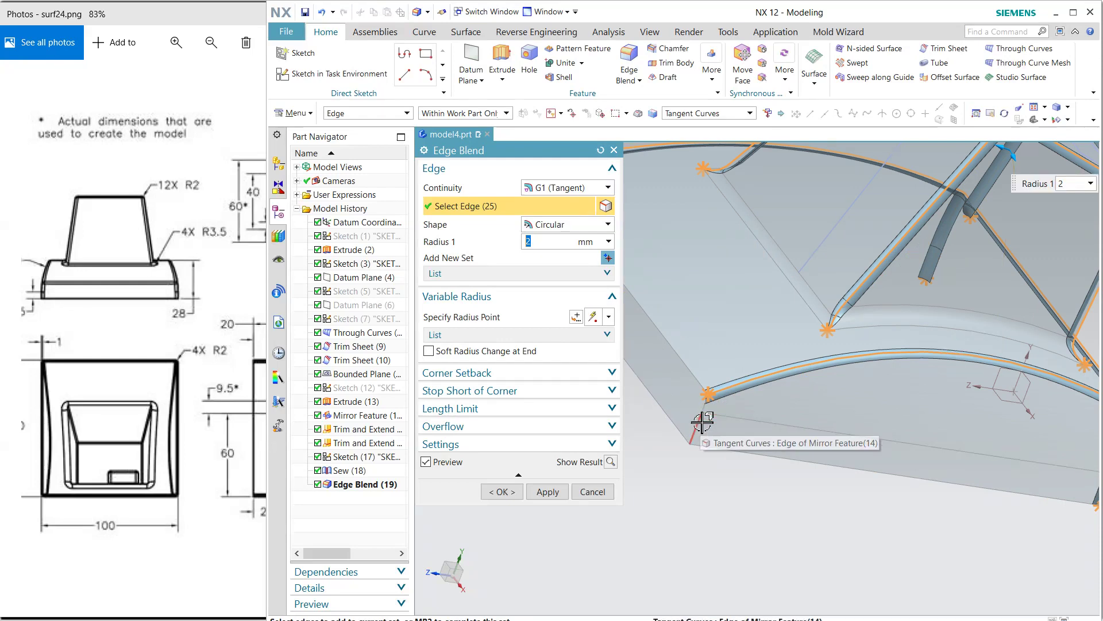
left_click(703, 460)
left_click(684, 363)
scroll(685, 363, "down", 3)
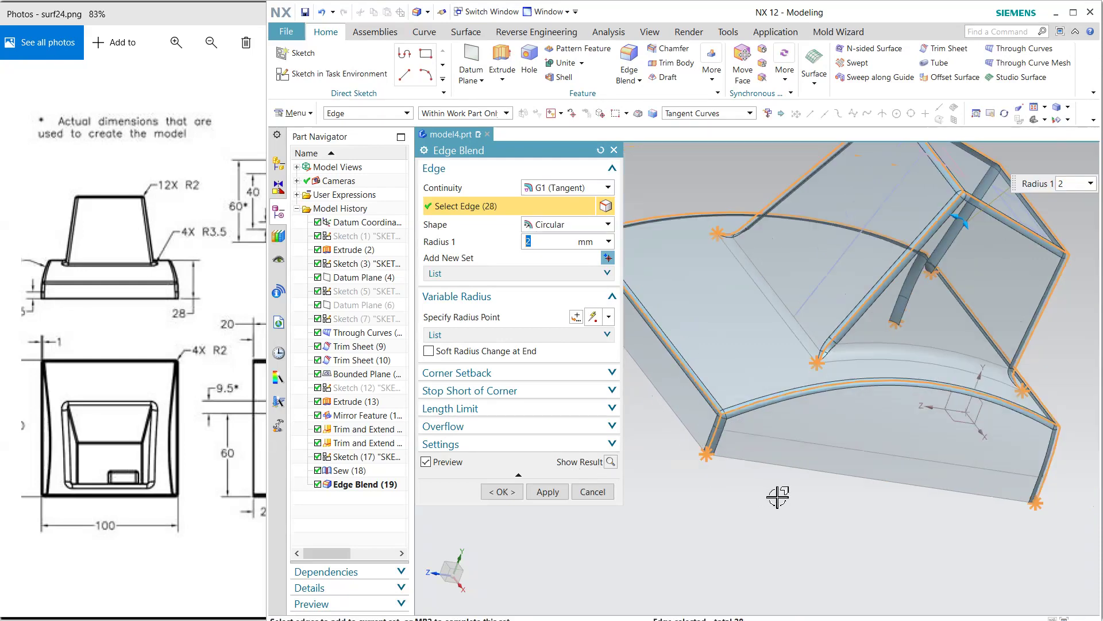
middle_click_drag(783, 500, 741, 515)
left_click(502, 491)
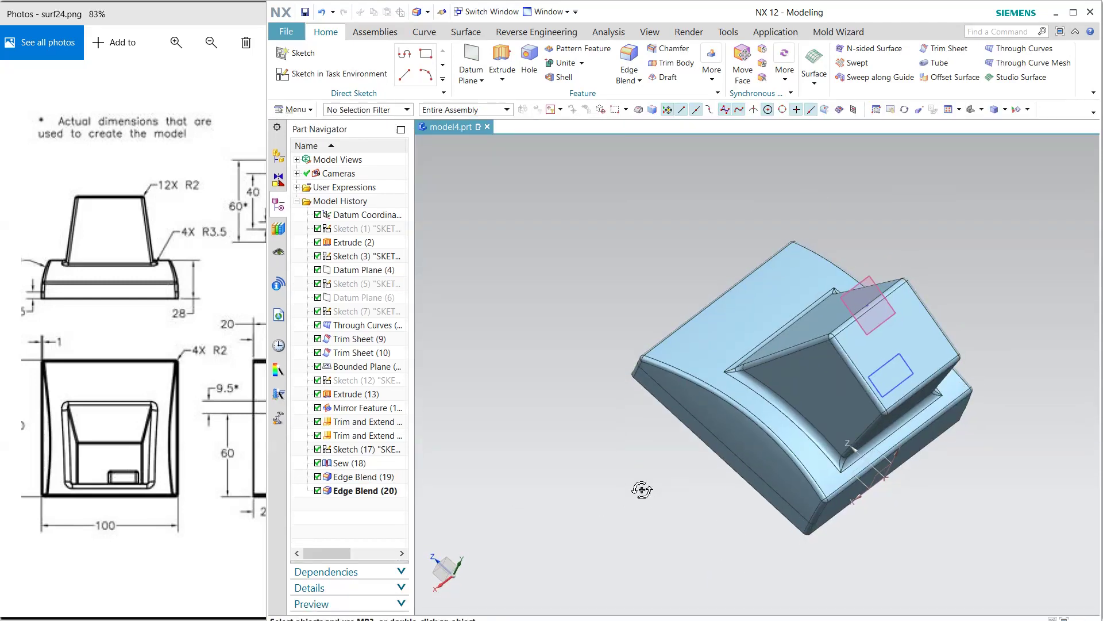
mouse_move(652, 489)
middle_mouse_down()
mouse_move(644, 534)
mouse_move(653, 517)
middle_mouse_up()
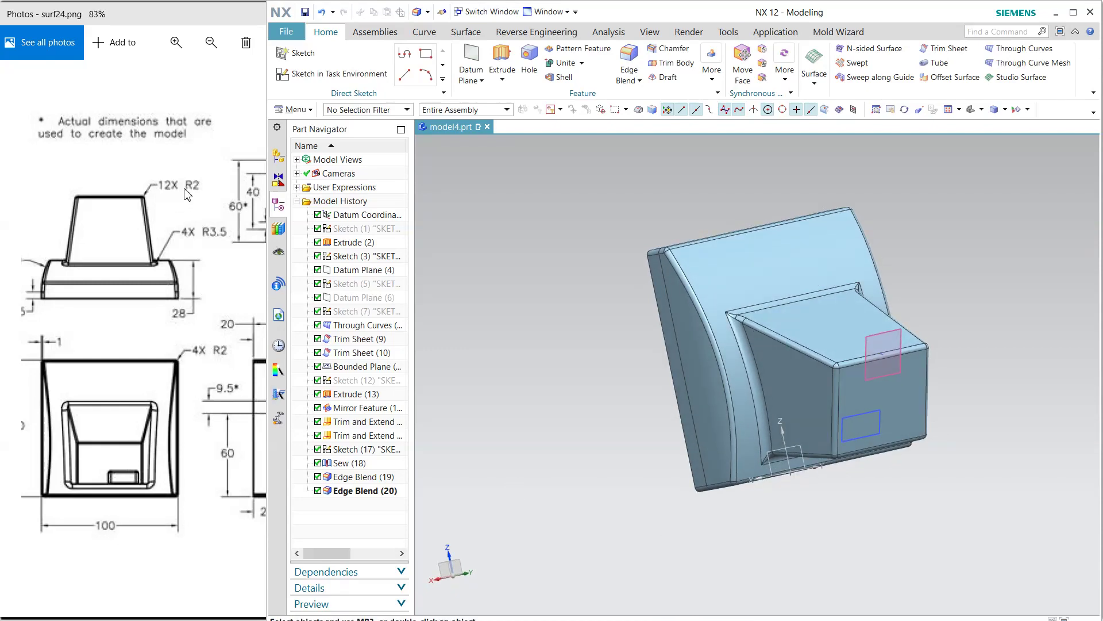
mouse_move(575, 404)
middle_mouse_down()
mouse_move(636, 377)
mouse_move(708, 370)
mouse_move(569, 385)
middle_mouse_up()
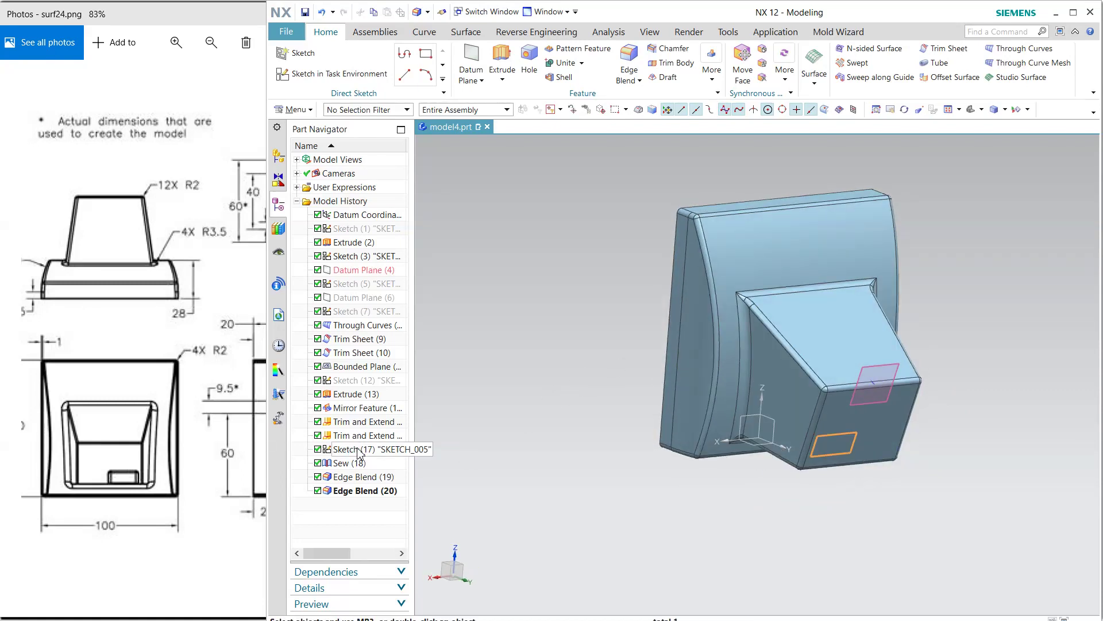
- Move the rectangle sketch below Edge Blend (19) in the history and reopen it for editing
left_click_drag(358, 452, 351, 497)
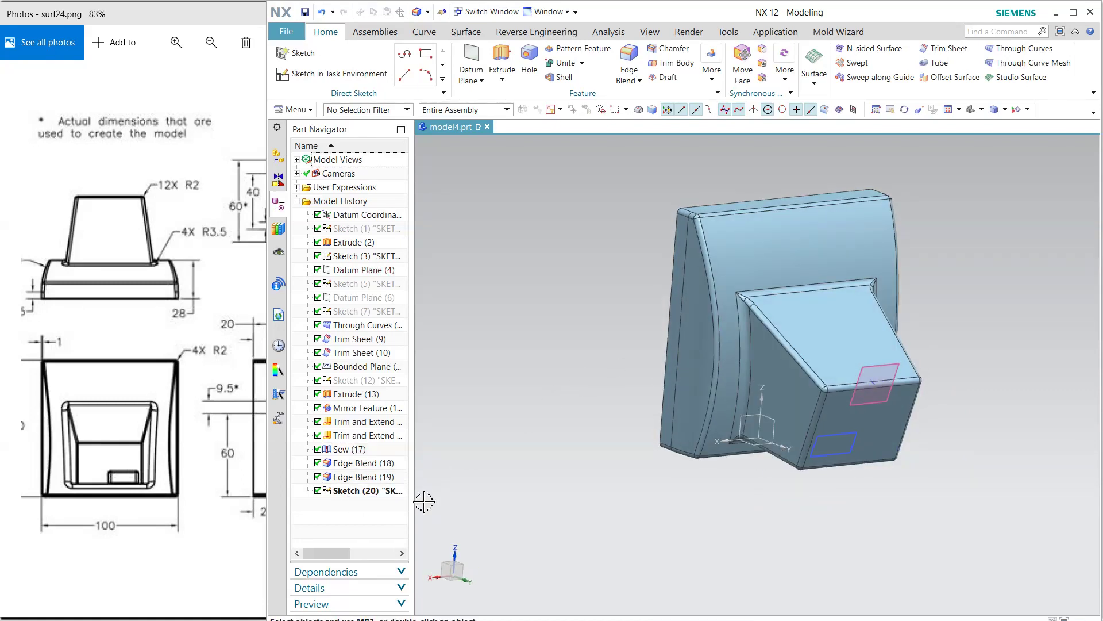
double_click(368, 490)
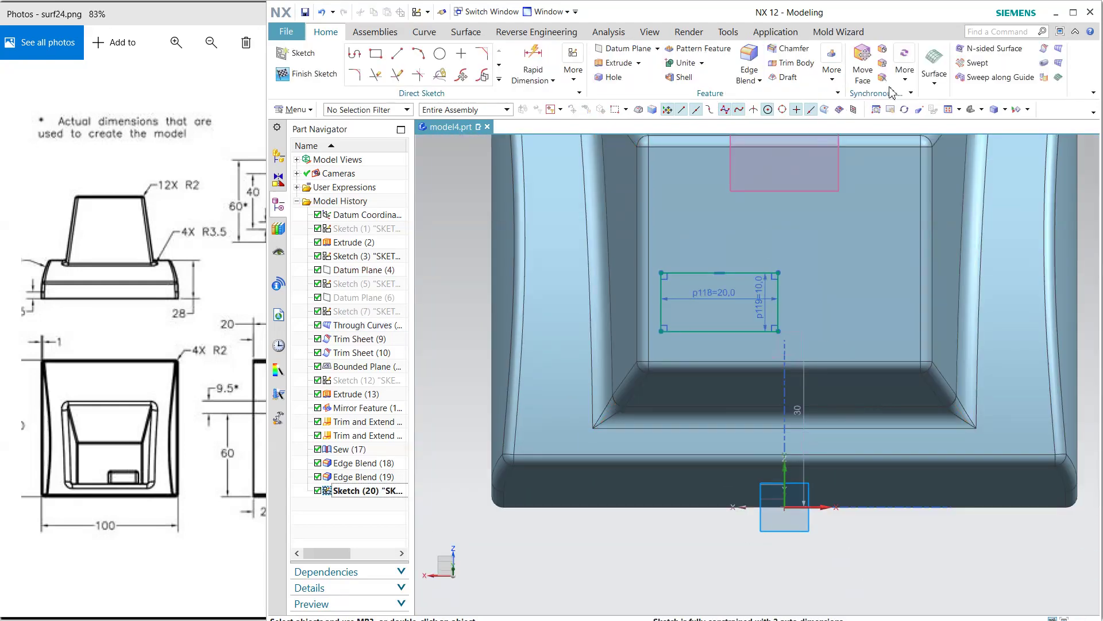
left_click(533, 64)
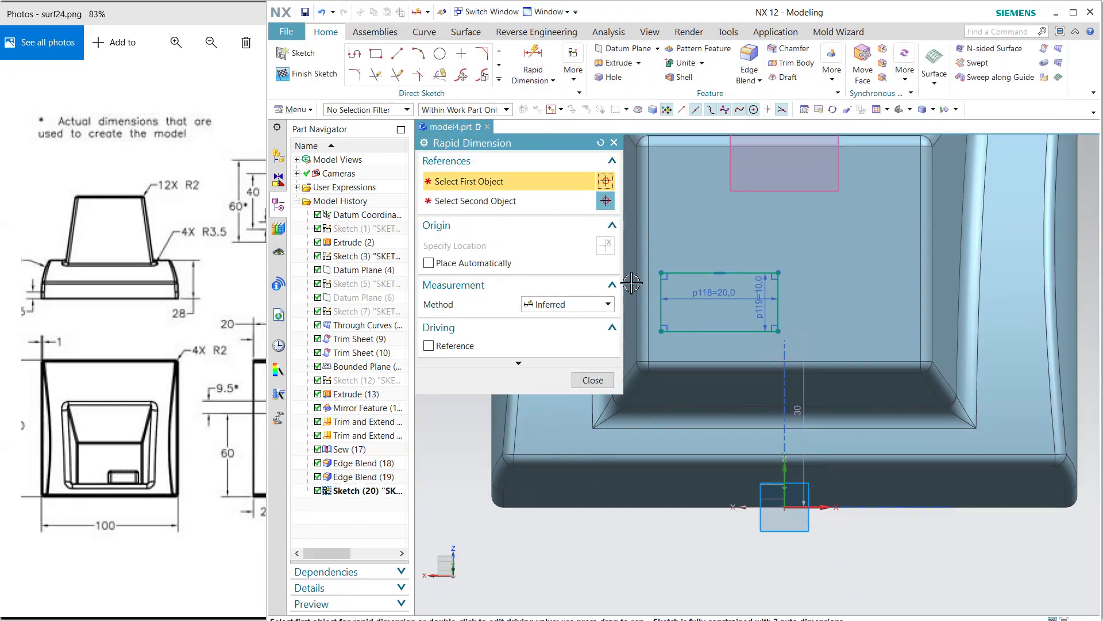
left_click_drag(228, 322, 123, 320)
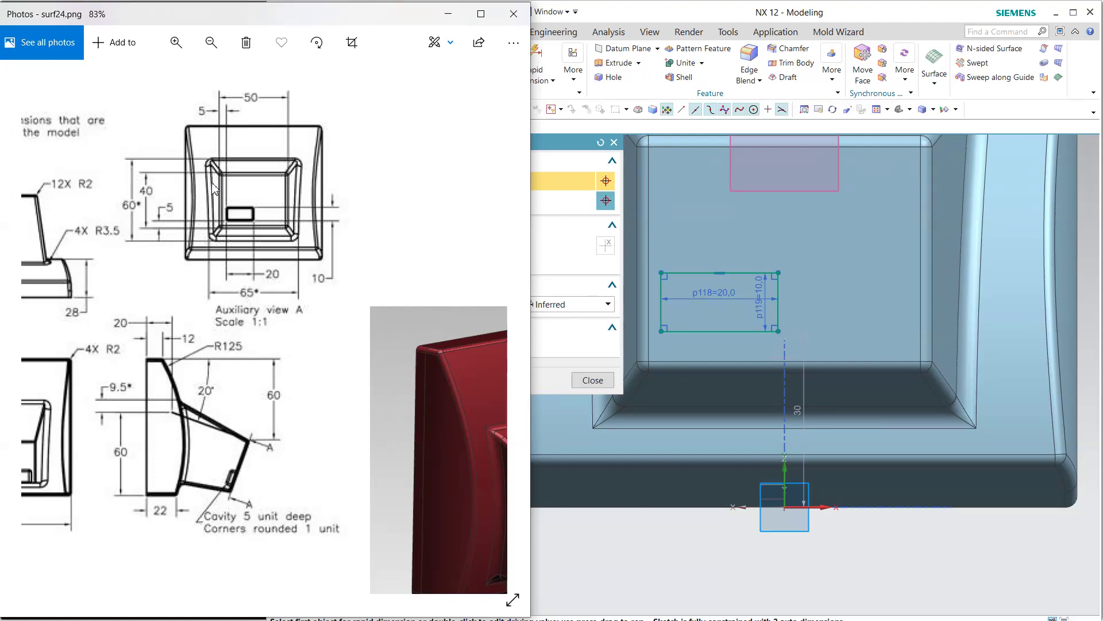
- Locate the rectangle 5 mm from the side edge and 5 mm from the bottom edge, then finish
left_click(638, 286)
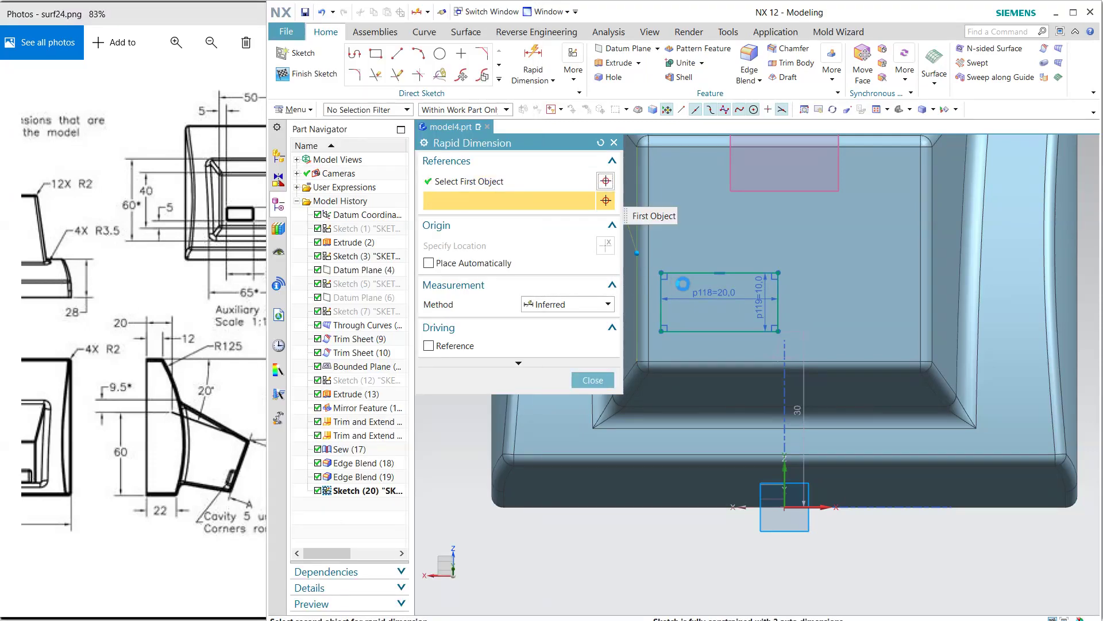
left_click(656, 246)
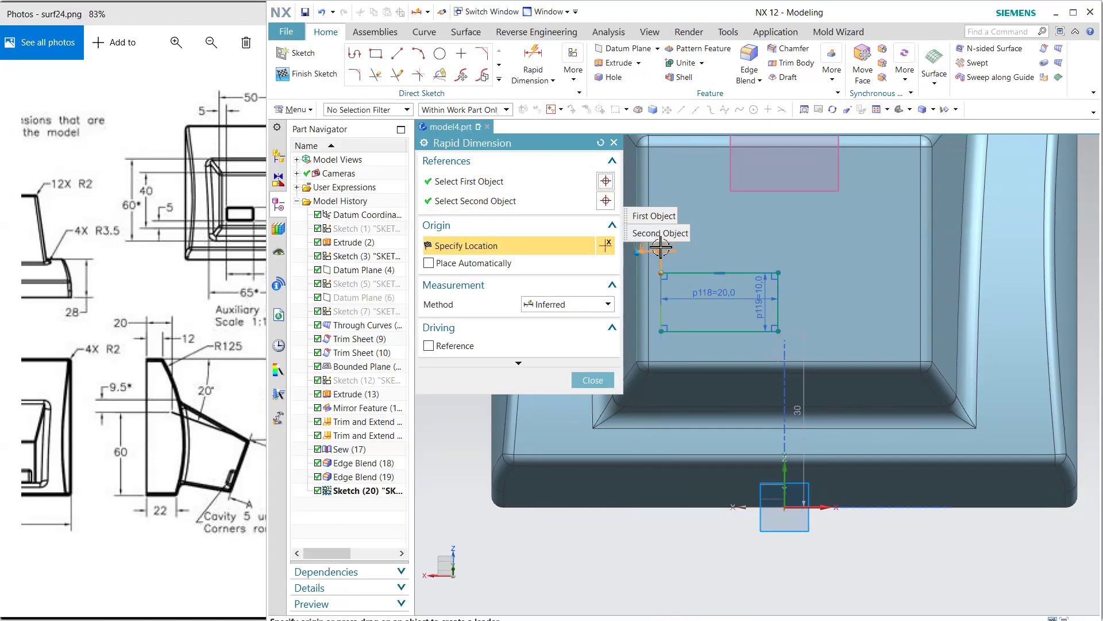
left_click(677, 249)
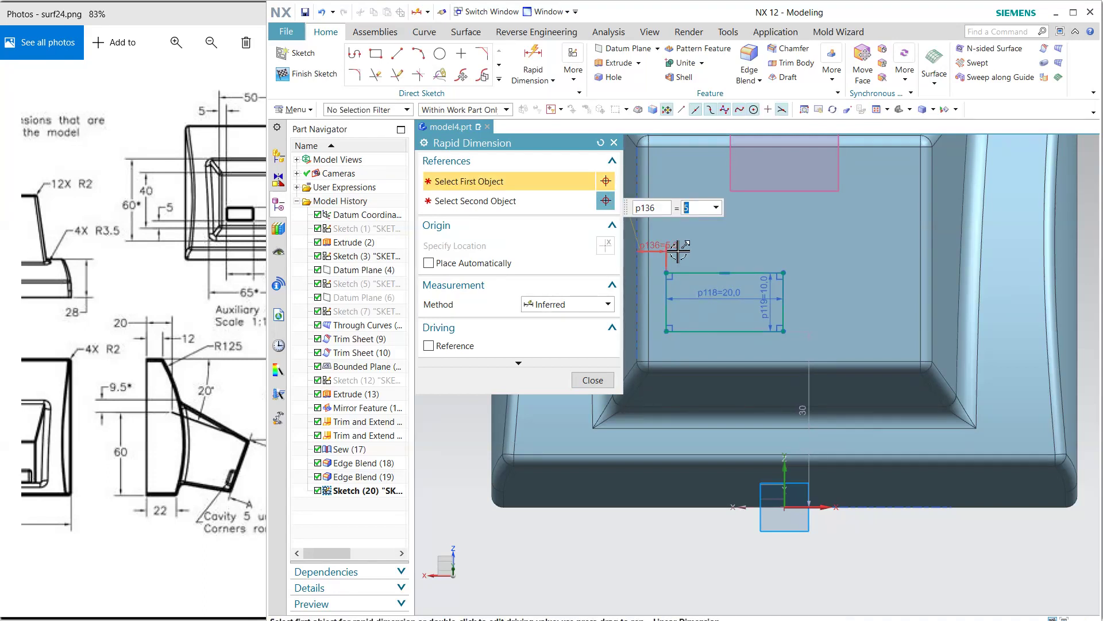
left_click(694, 376)
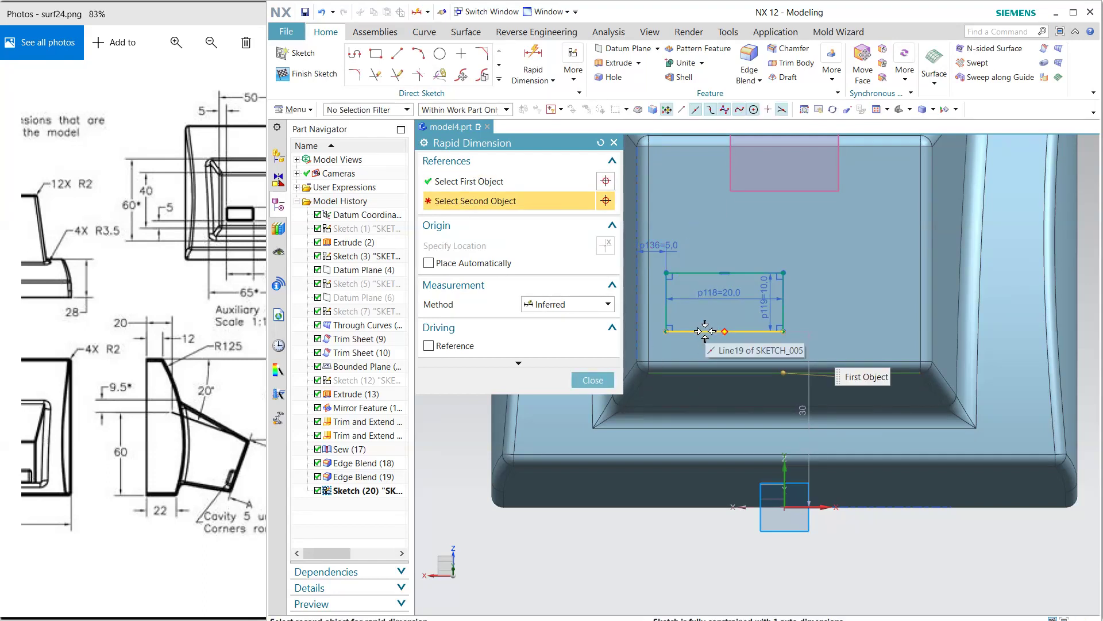
left_click(705, 330)
left_click(817, 344)
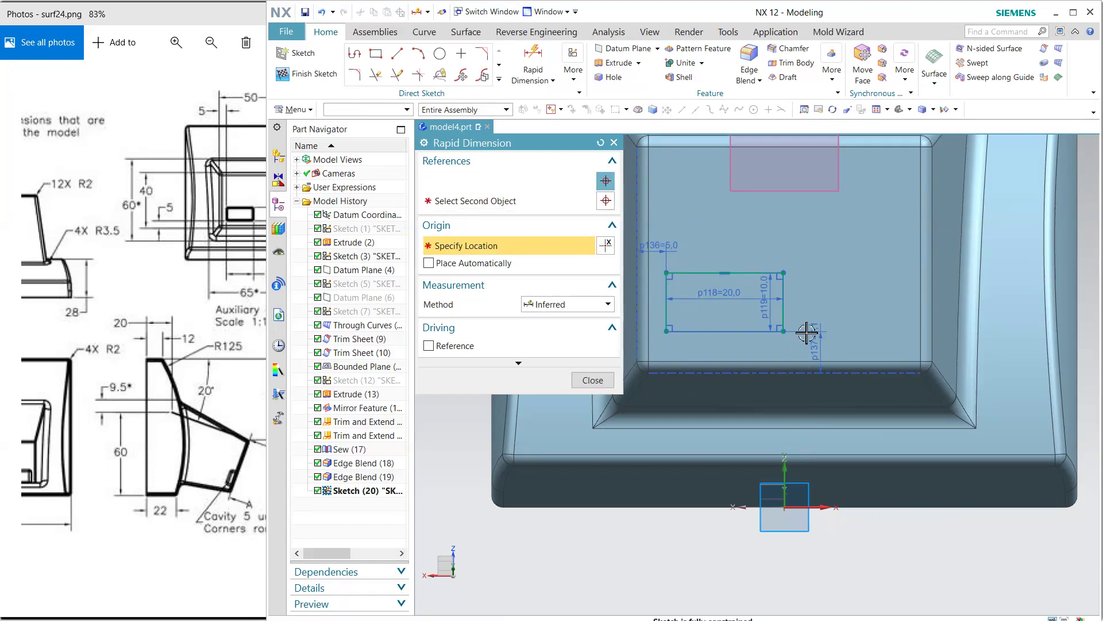
left_click(305, 78)
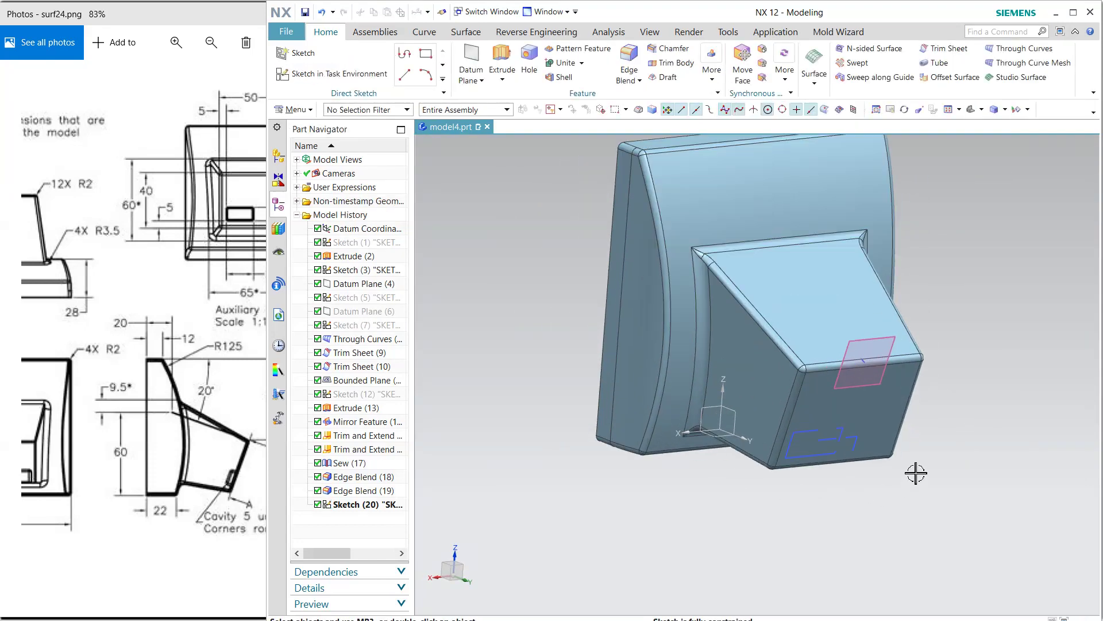
- Extrude the rectangle from 5 to 0 mm, reversed into the sloped face, as a sheet body
scroll(826, 495, "up", 3)
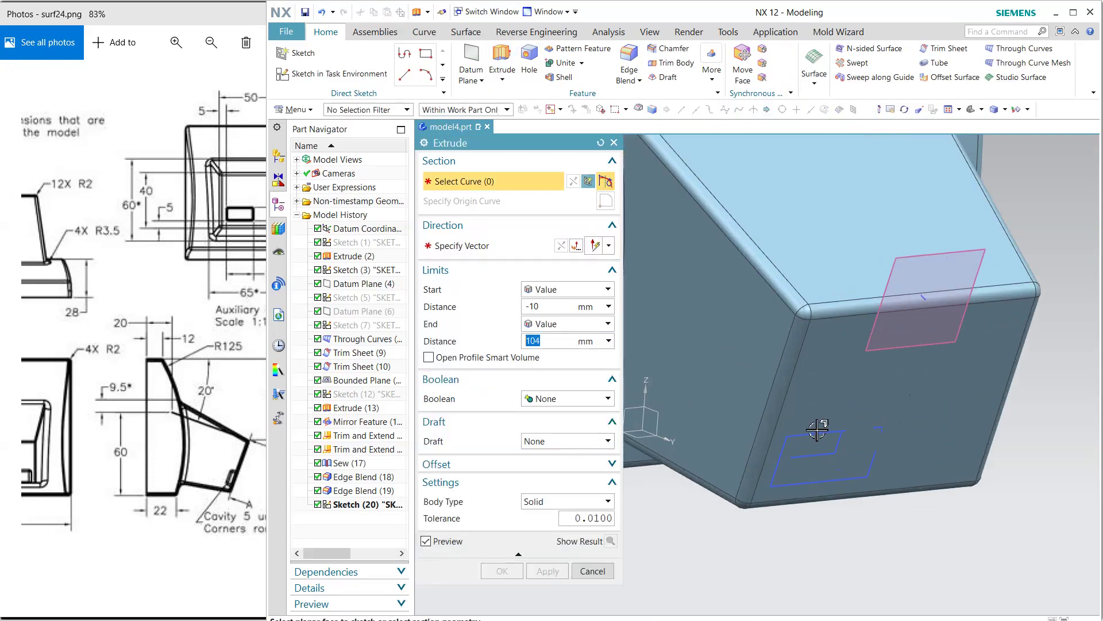
scroll(825, 494, "up", 3)
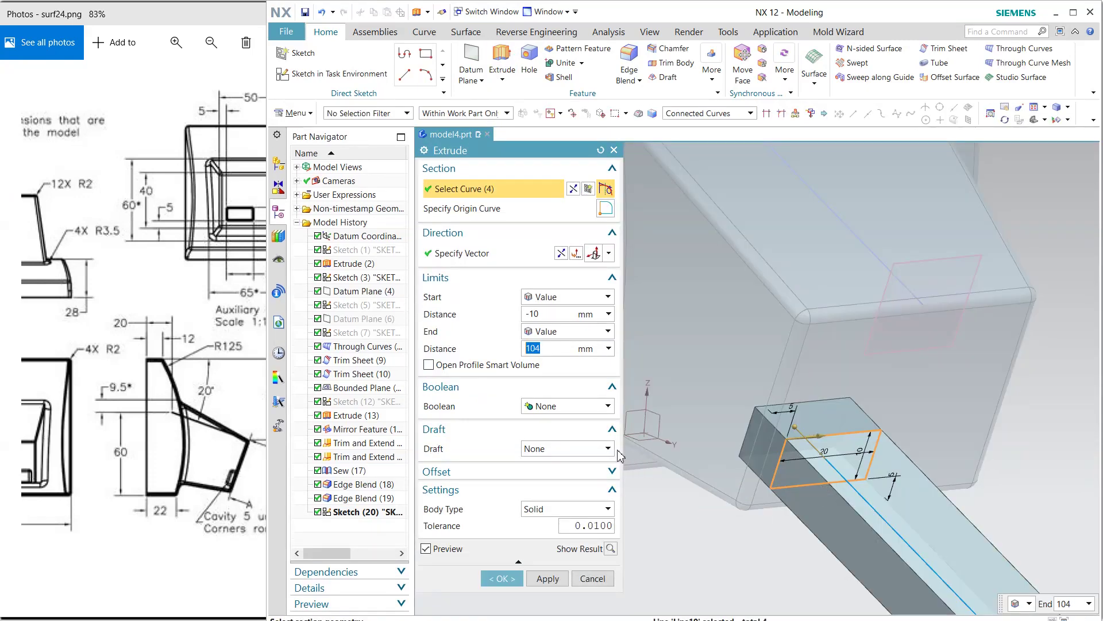
key("Tab")
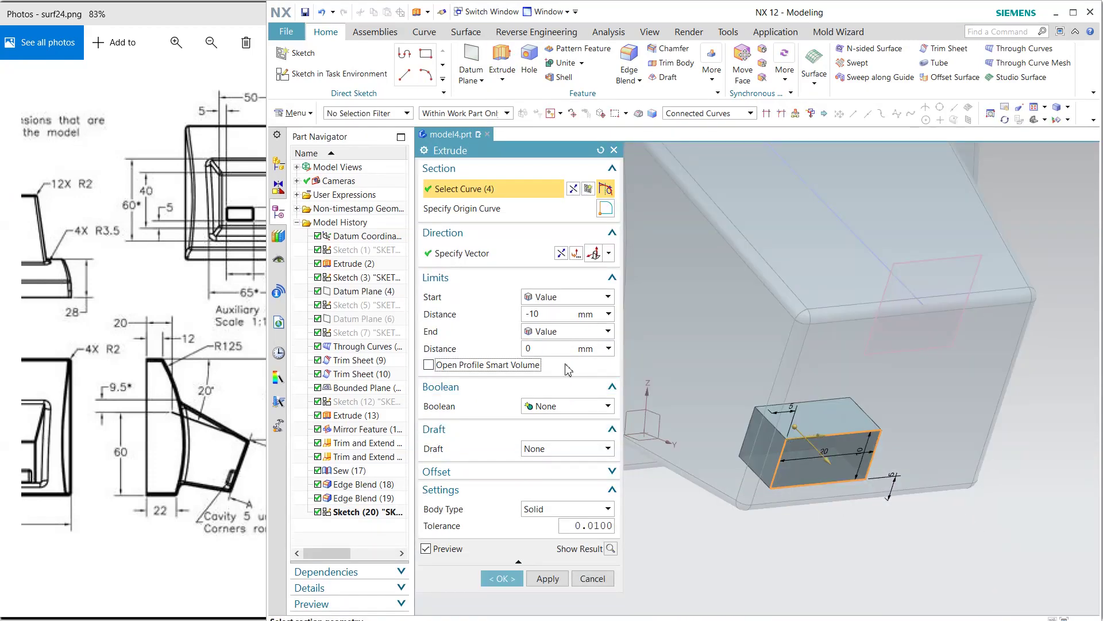
left_click(553, 315)
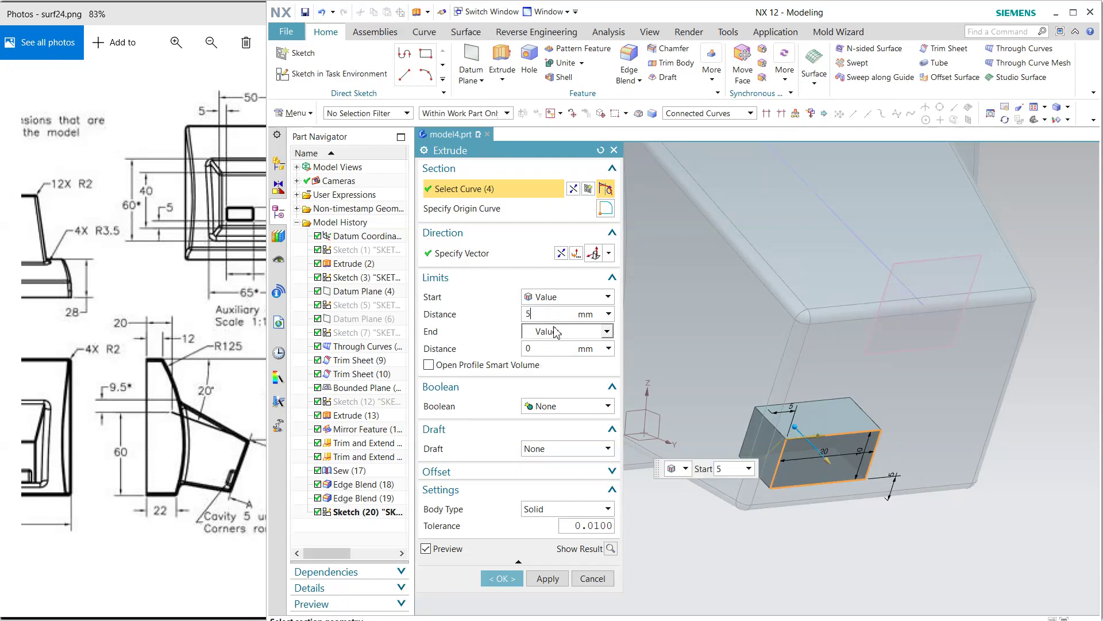
left_click(550, 349)
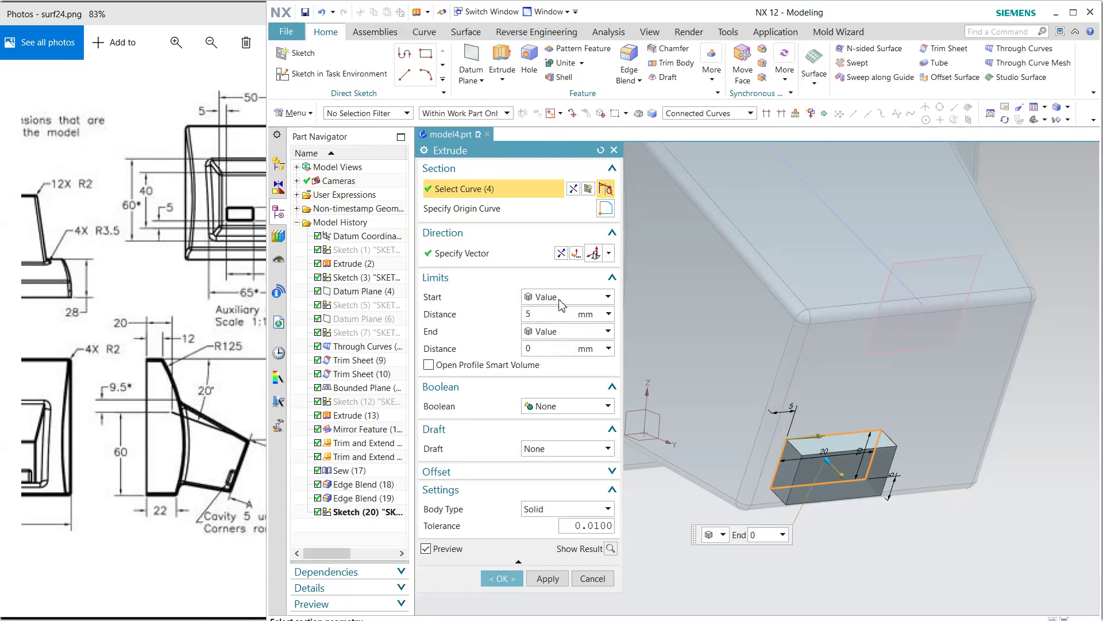
left_click(561, 253)
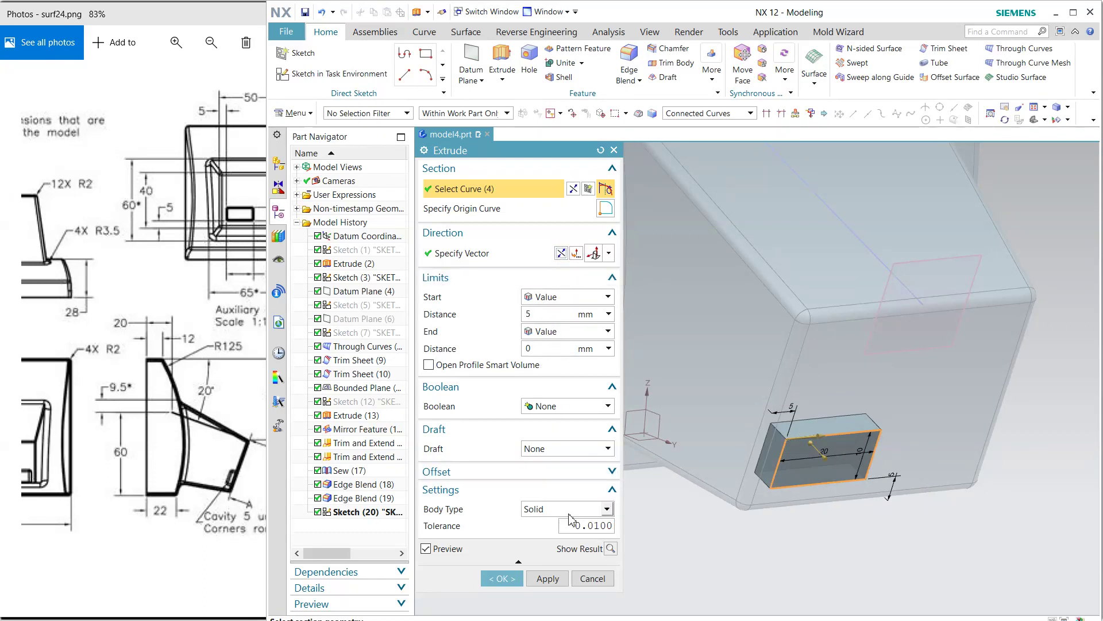
left_click(566, 508)
left_click(553, 536)
left_click(501, 578)
middle_click_drag(632, 569, 747, 546)
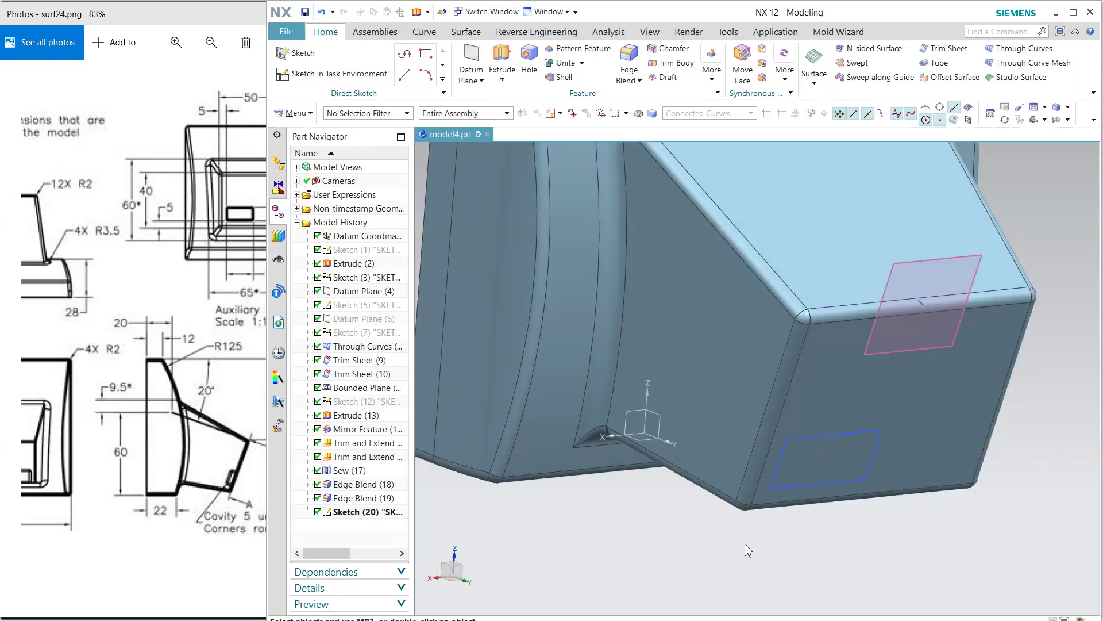
middle_click_drag(665, 374, 769, 399)
scroll(575, 80, "down", 3)
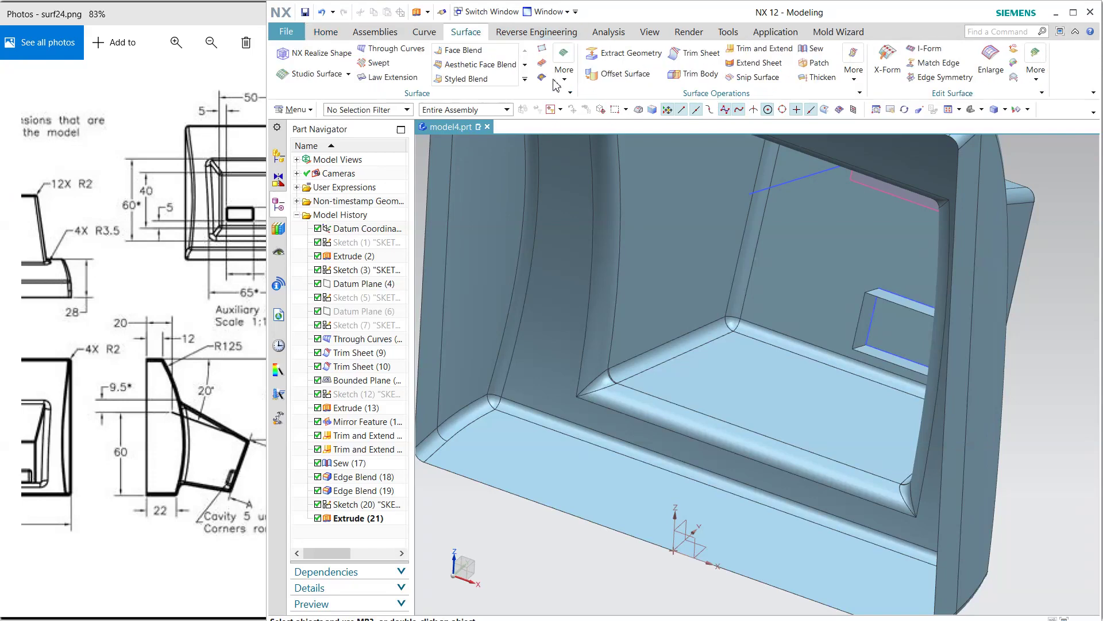
- Create a Bounded Plane from the slot's four edges to close its inner end
left_click(565, 84)
left_click(582, 164)
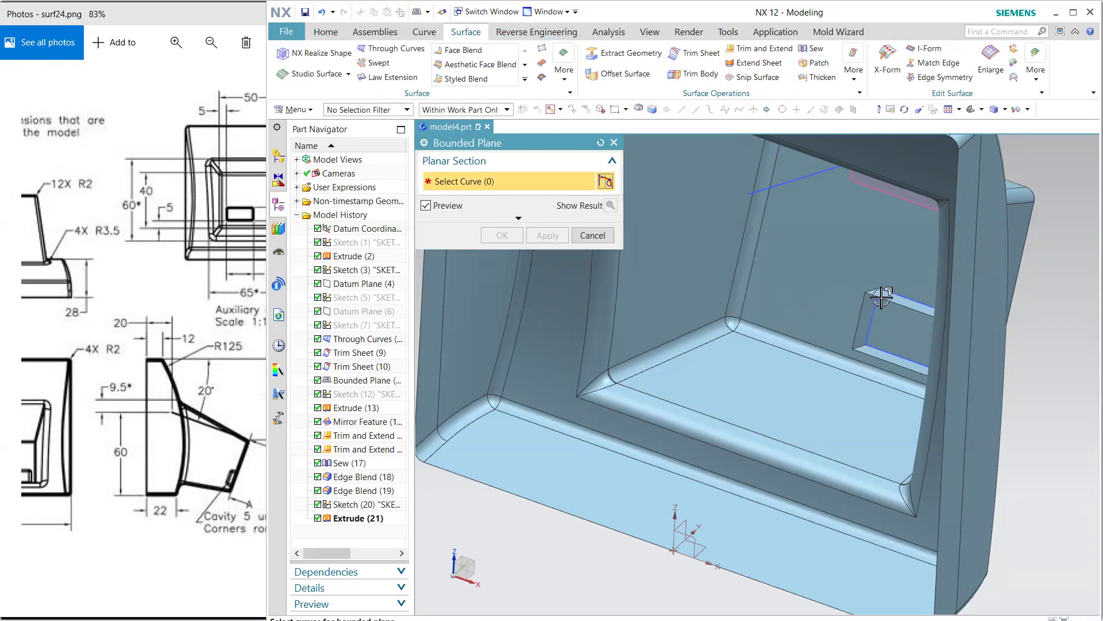
left_click(881, 301)
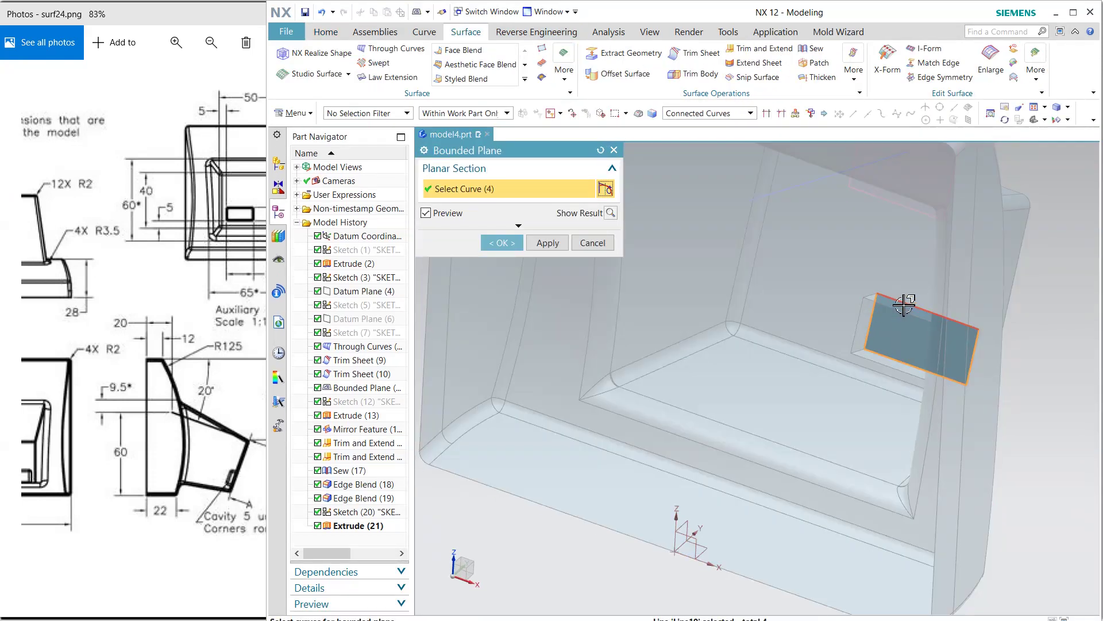
left_click(879, 309, "shift")
left_click(862, 318)
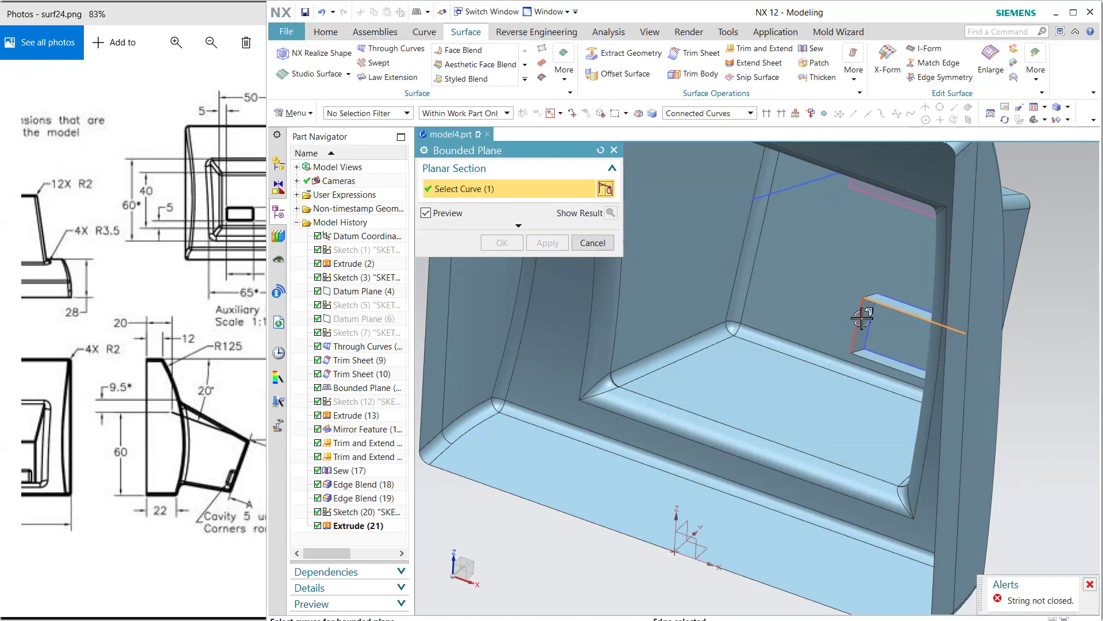
left_click(873, 362)
middle_click_drag(812, 370, 837, 374)
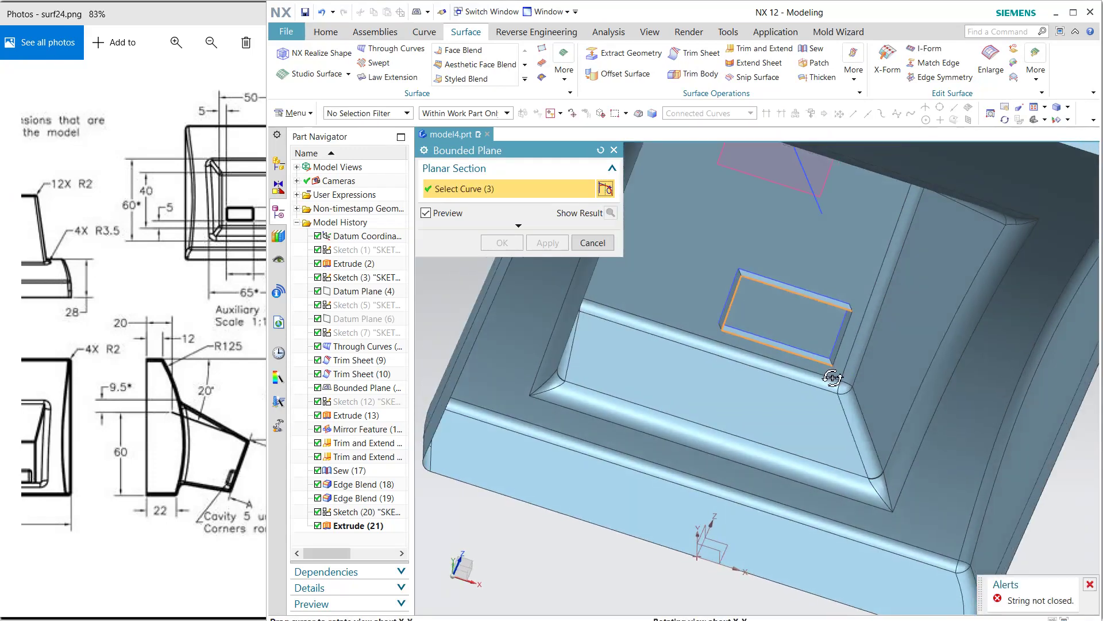
left_click(840, 346)
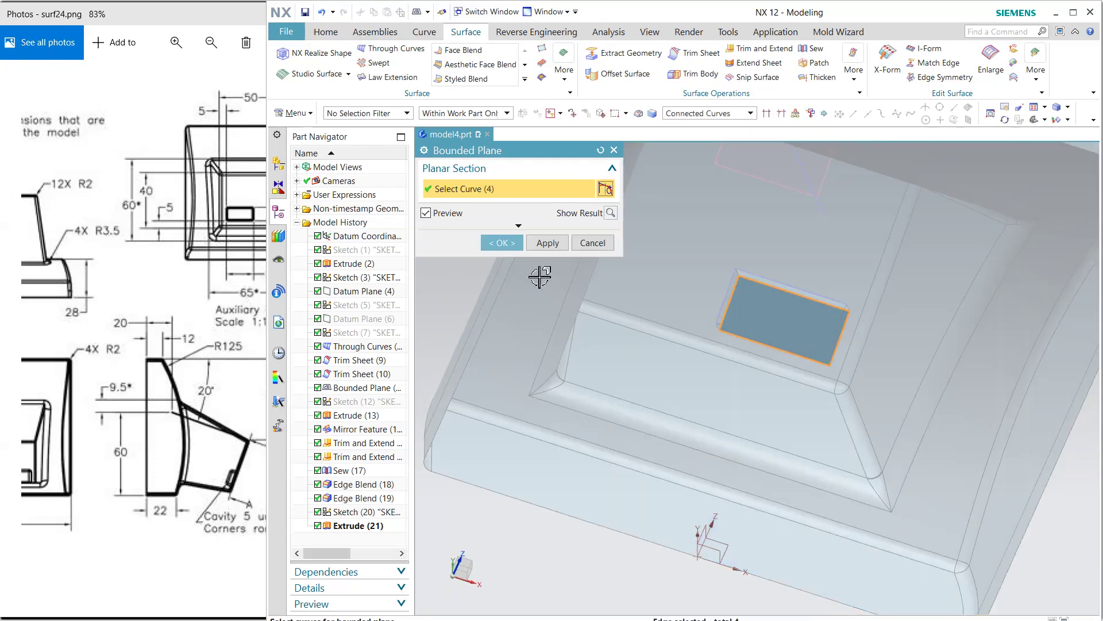
left_click(503, 242)
middle_click_drag(709, 320, 612, 326)
scroll(805, 326, "up", 3)
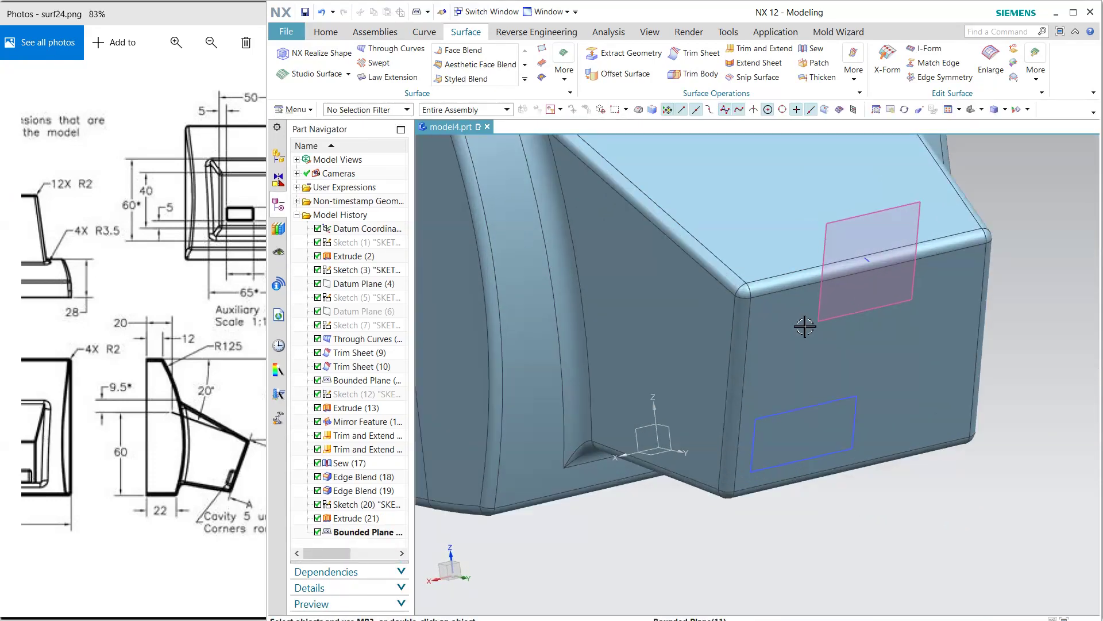
- Trim the main sheet with the rectangle, opening the 20 × 10 mm slot in the front face
left_click(701, 53)
left_click(844, 362)
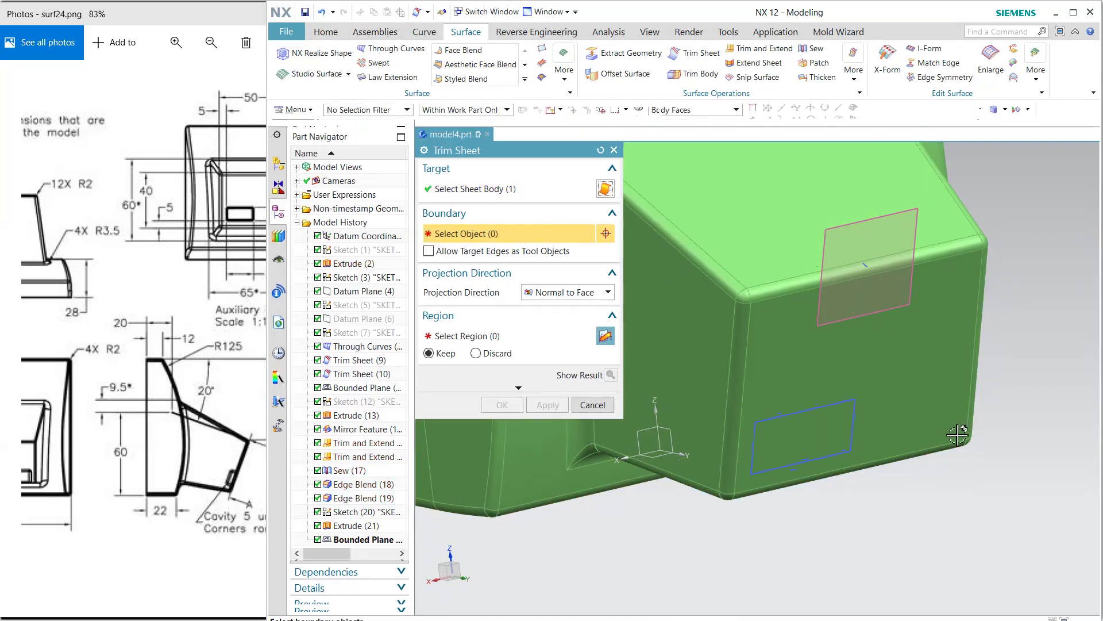
left_click(828, 408)
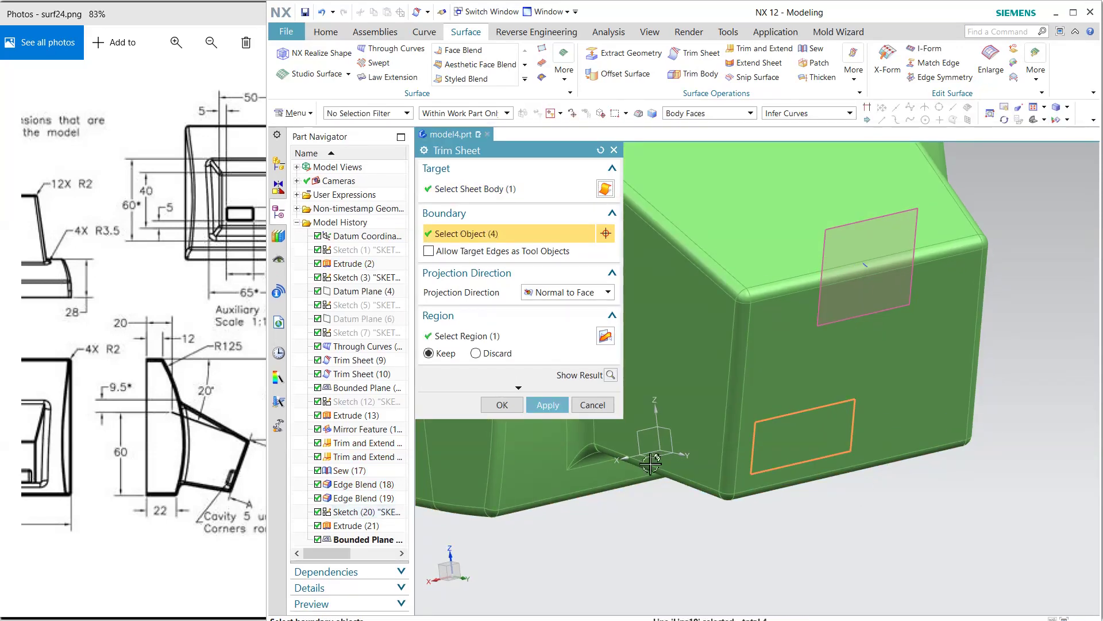
left_click(502, 405)
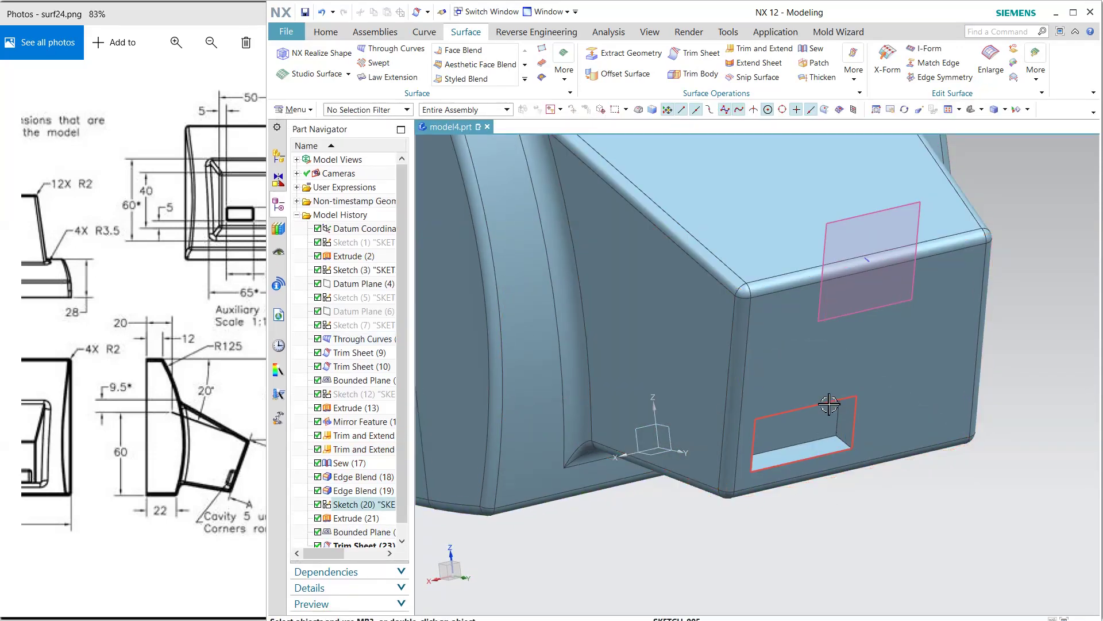
left_click(830, 247)
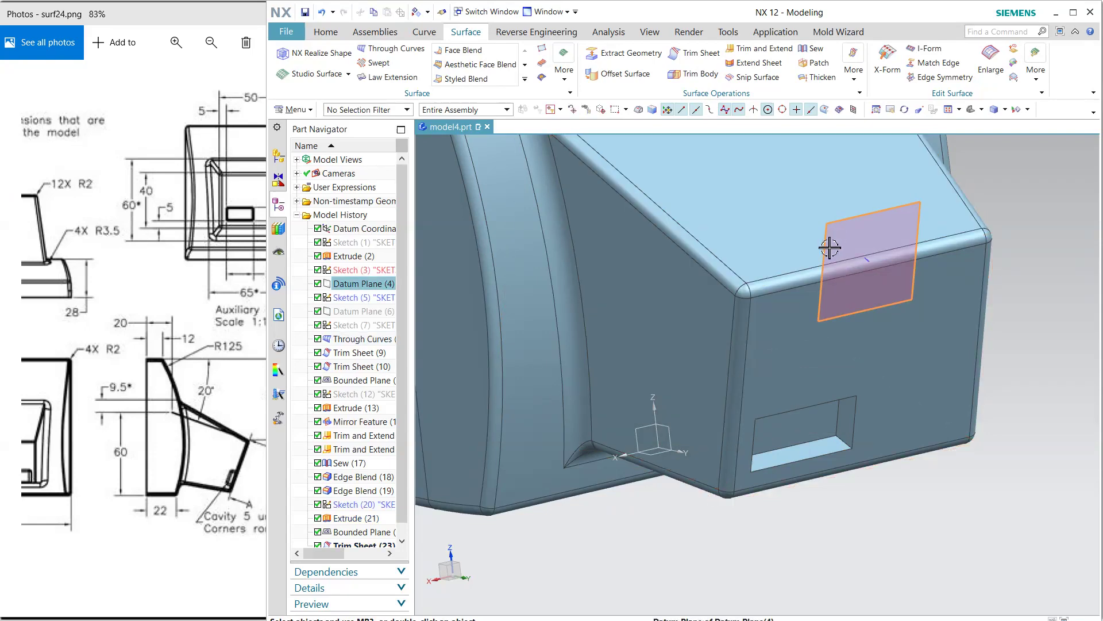
- Hide the datum plane and sew the slot patch to the main sheet as one body
key("ctrl+b")
left_click(815, 55)
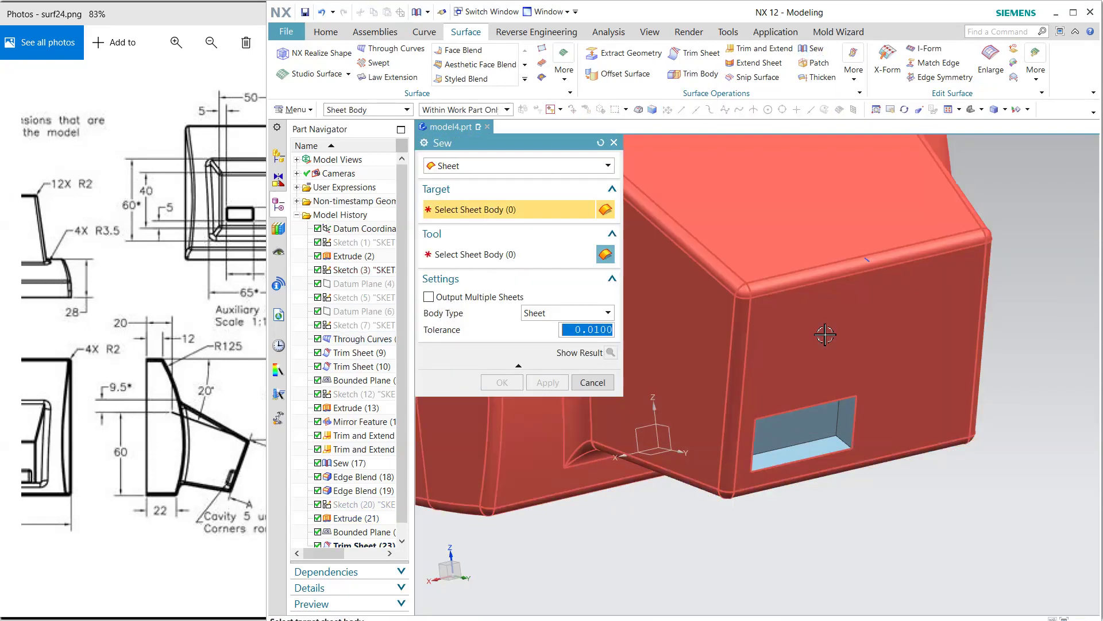
left_click(697, 330)
left_click(807, 433)
left_click(807, 432)
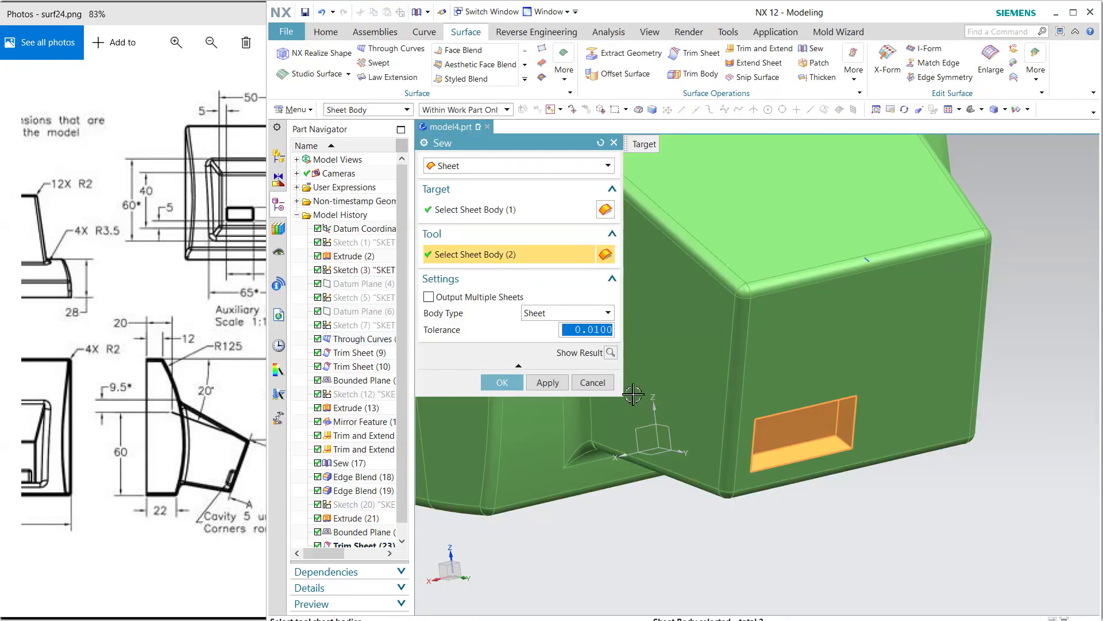
left_click(502, 382)
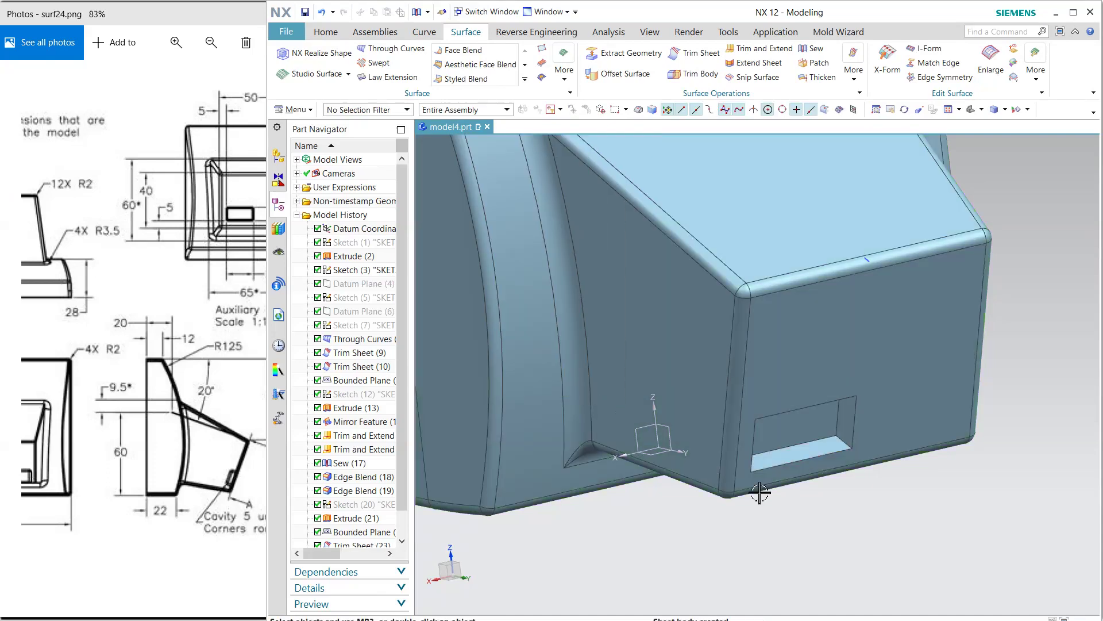
- Check the reference drawing, then return to the model's main feature commands
left_click(181, 506)
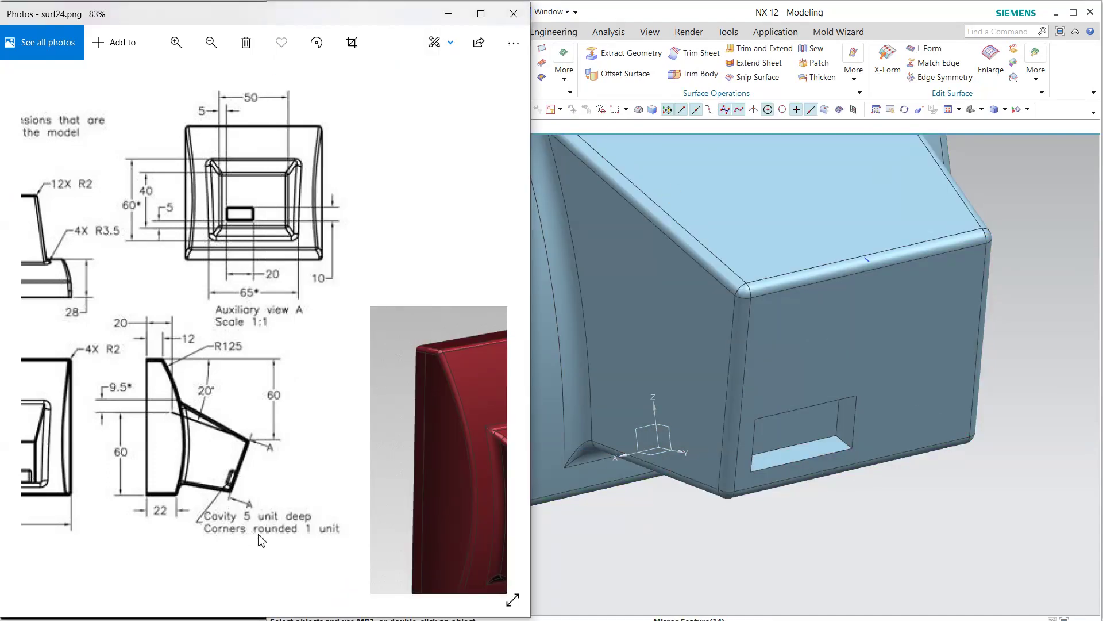
left_click(644, 35)
left_click(326, 34)
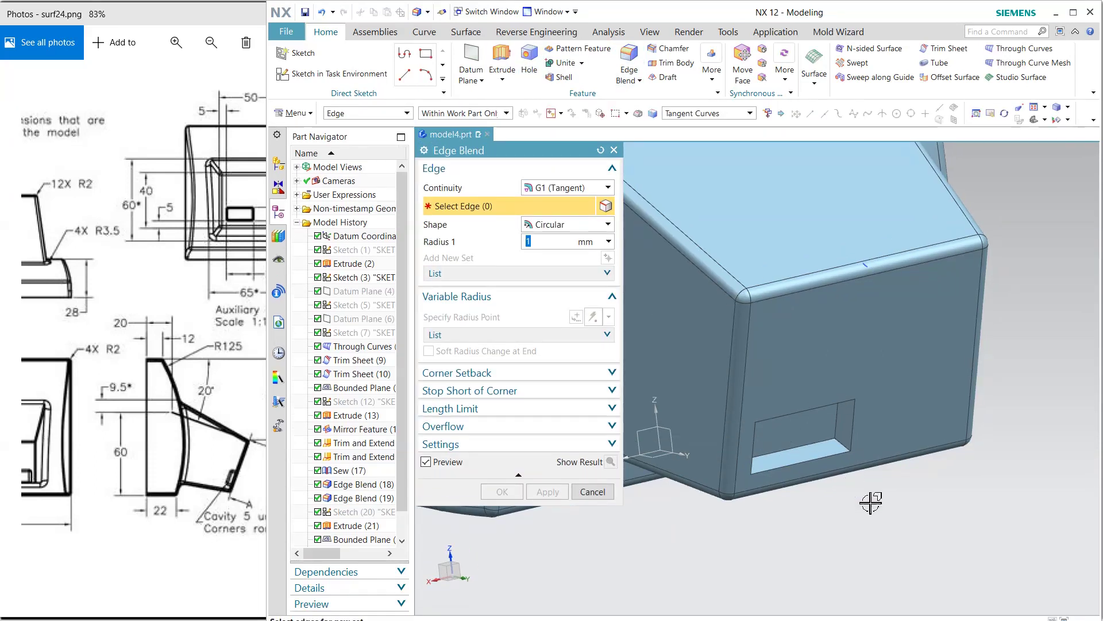
- Blend the twelve edges of the 20 × 10 mm slot with a 1 mm radius
left_click(839, 447)
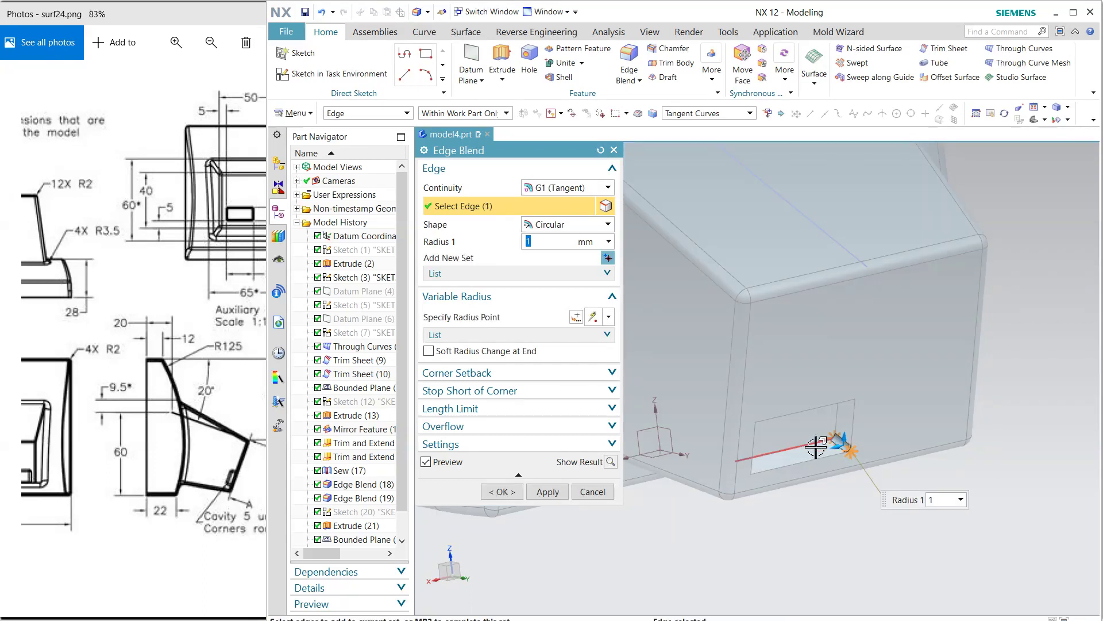
left_click(828, 412)
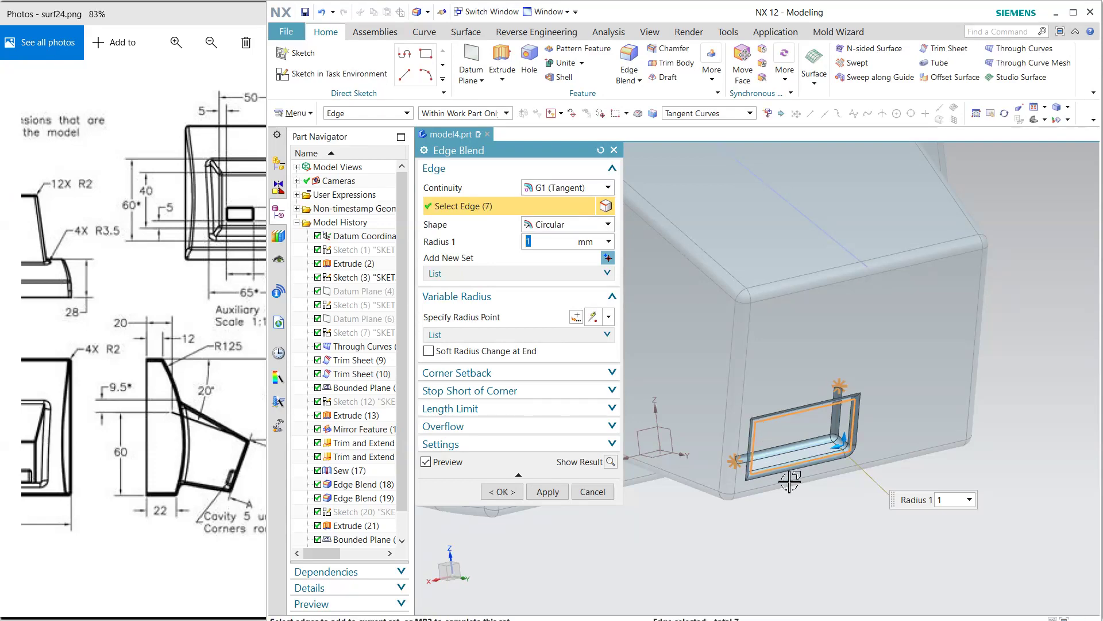
middle_click_drag(794, 508, 843, 313)
left_click(782, 333)
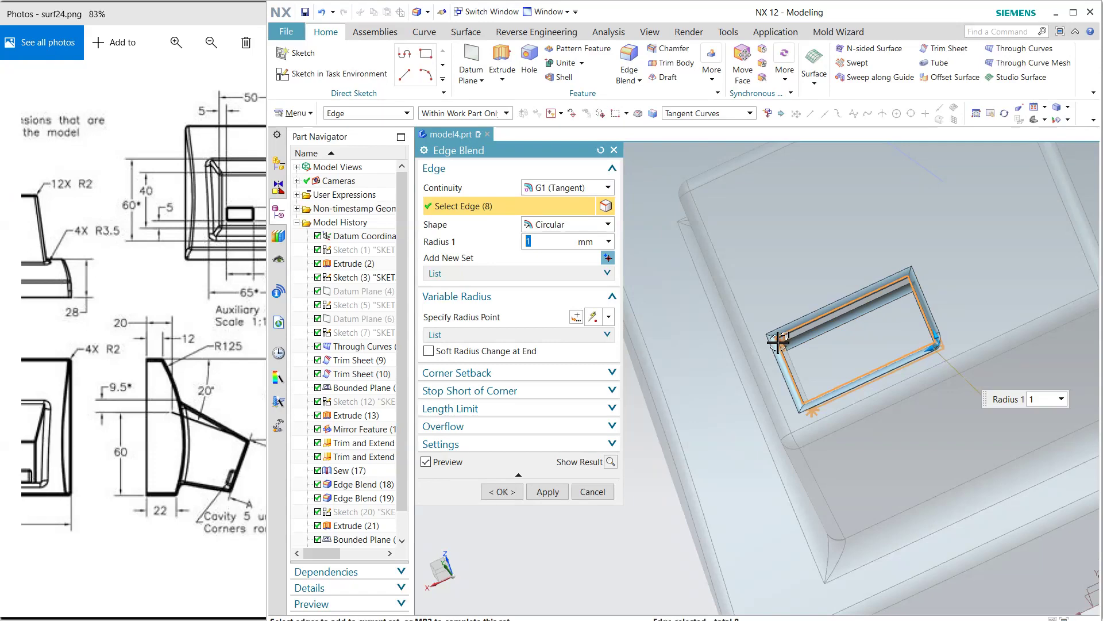
middle_click_drag(810, 377, 779, 454)
left_click(788, 482)
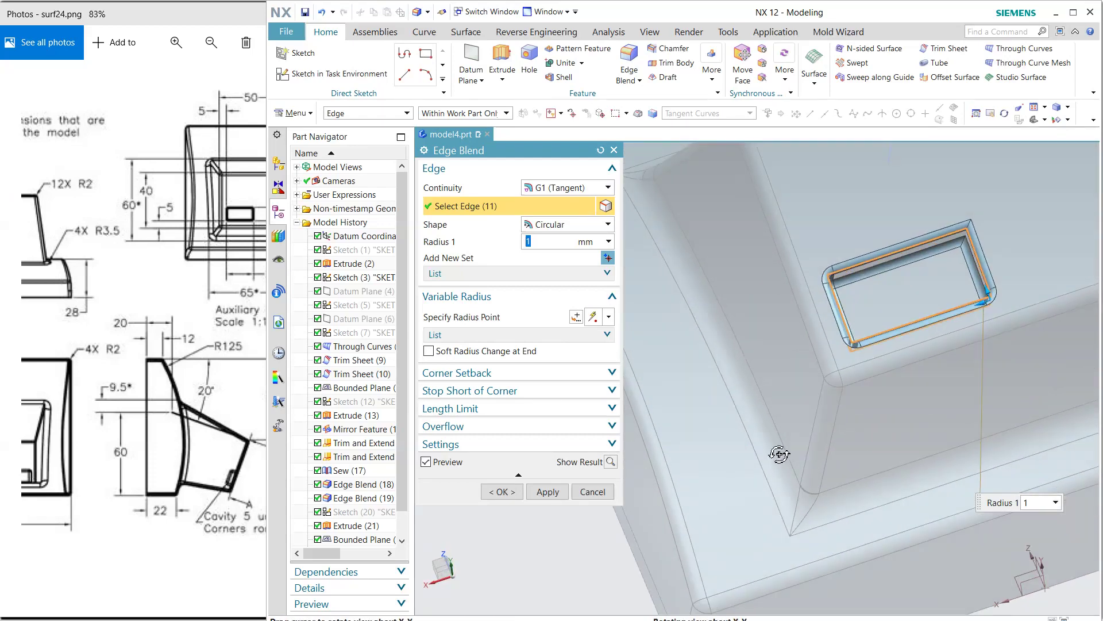
scroll(954, 288, "up", 2)
left_click(903, 278)
scroll(903, 278, "down", 2)
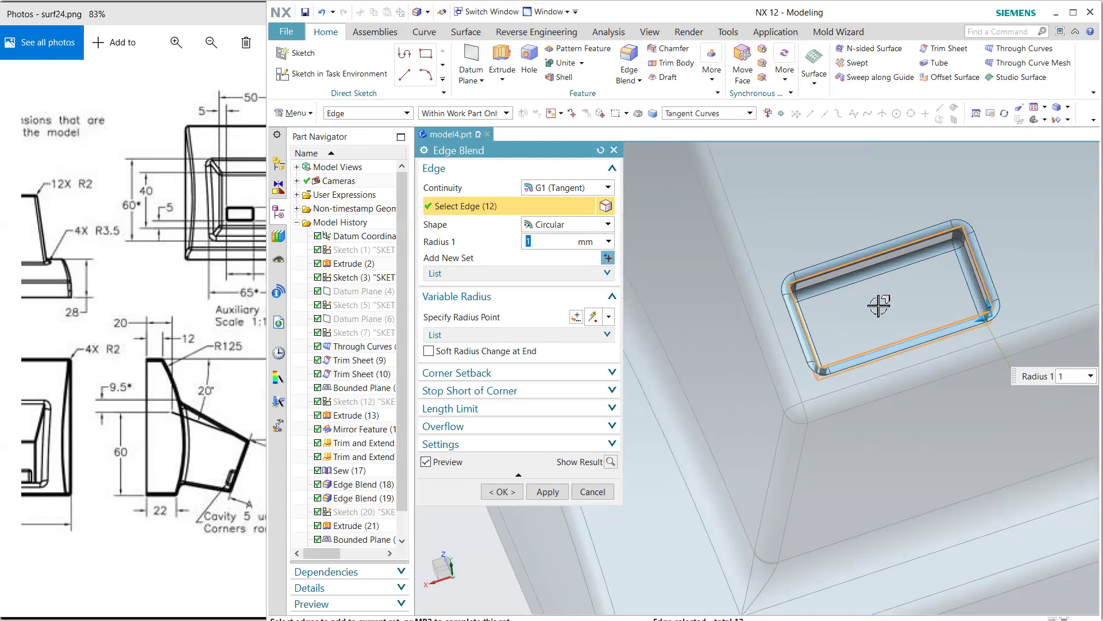
middle_click_drag(862, 300, 713, 256)
left_click(502, 491)
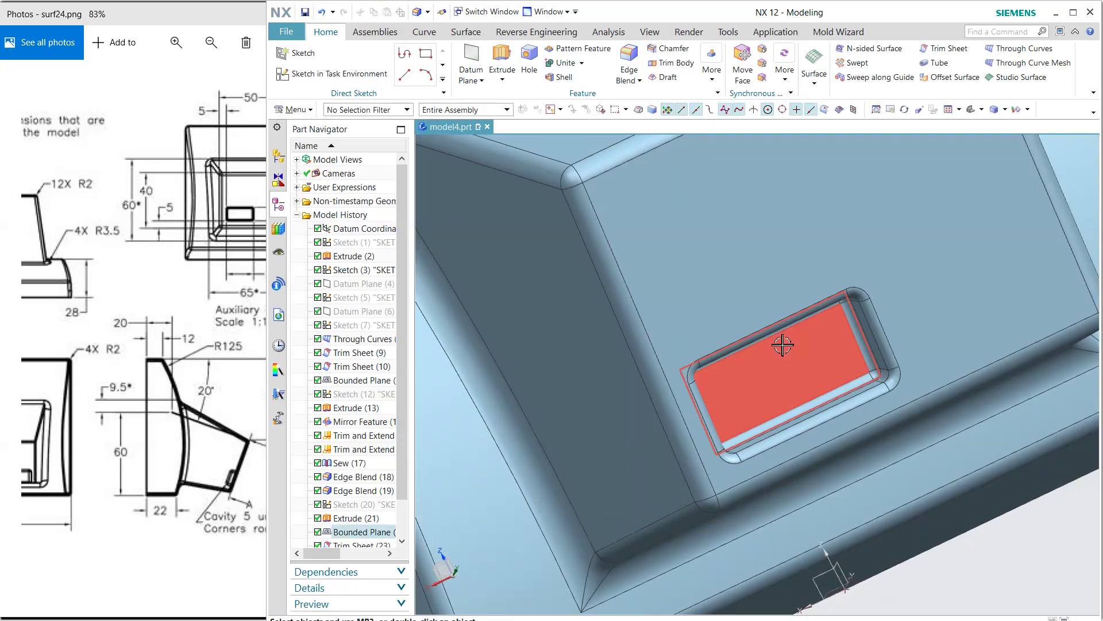
scroll(692, 365, "down", 4)
- Fit the part to a standard view in a maximized window, orbited to face the cavity
middle_click_drag(692, 364, 842, 504)
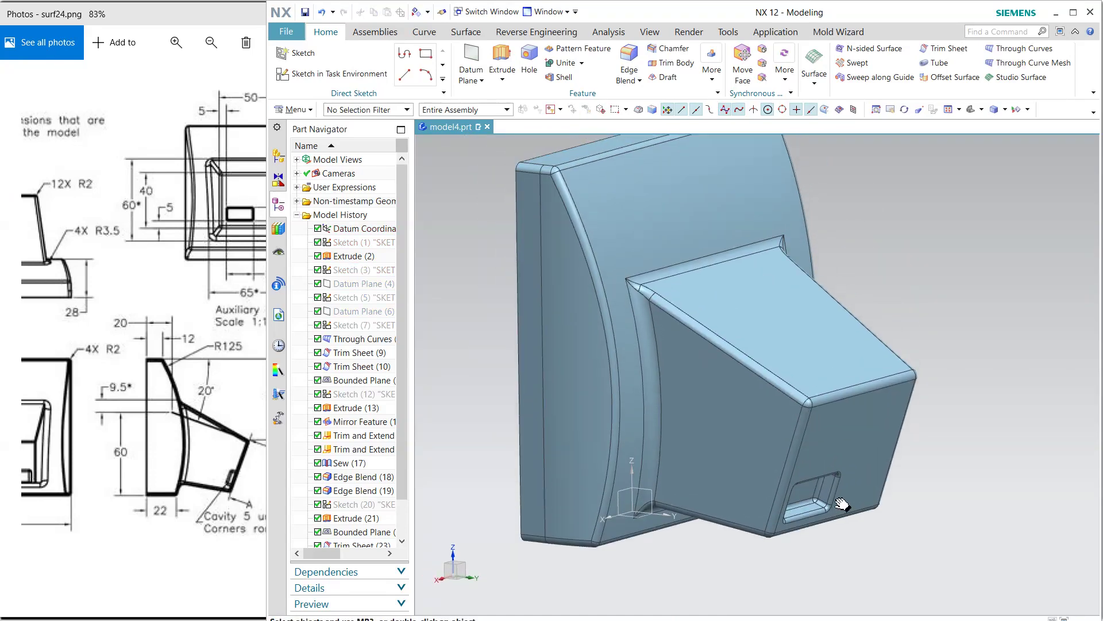
left_click(970, 110)
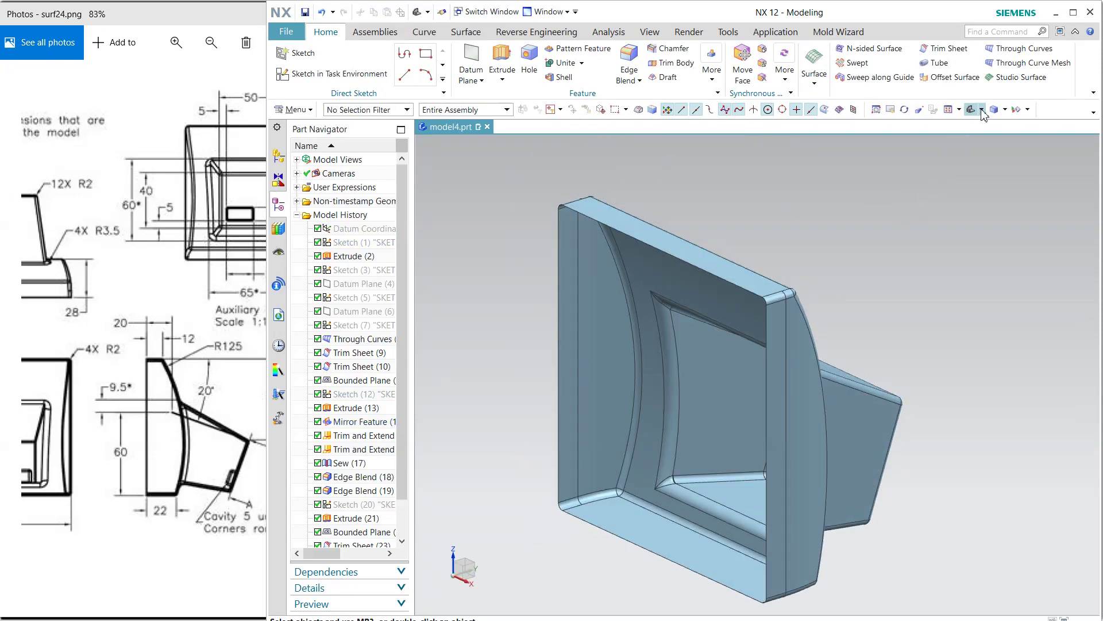
left_click(982, 110)
left_click(1011, 128)
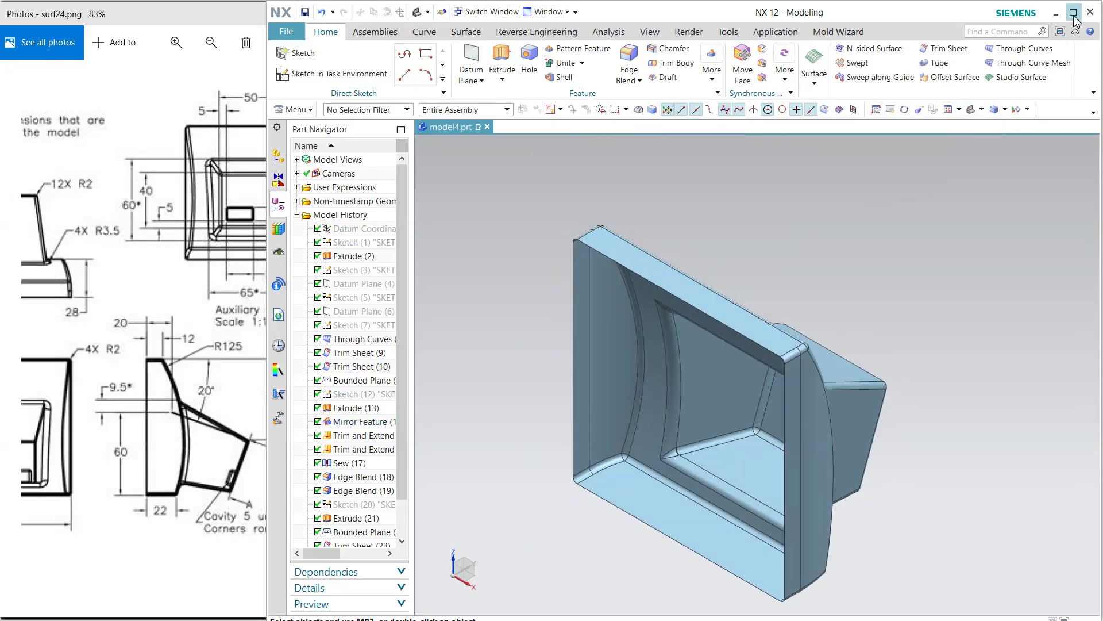
left_click(1074, 13)
middle_click_drag(684, 396, 663, 343)
- Turn on True Shading and apply the yellow global material to the part
left_click(421, 27)
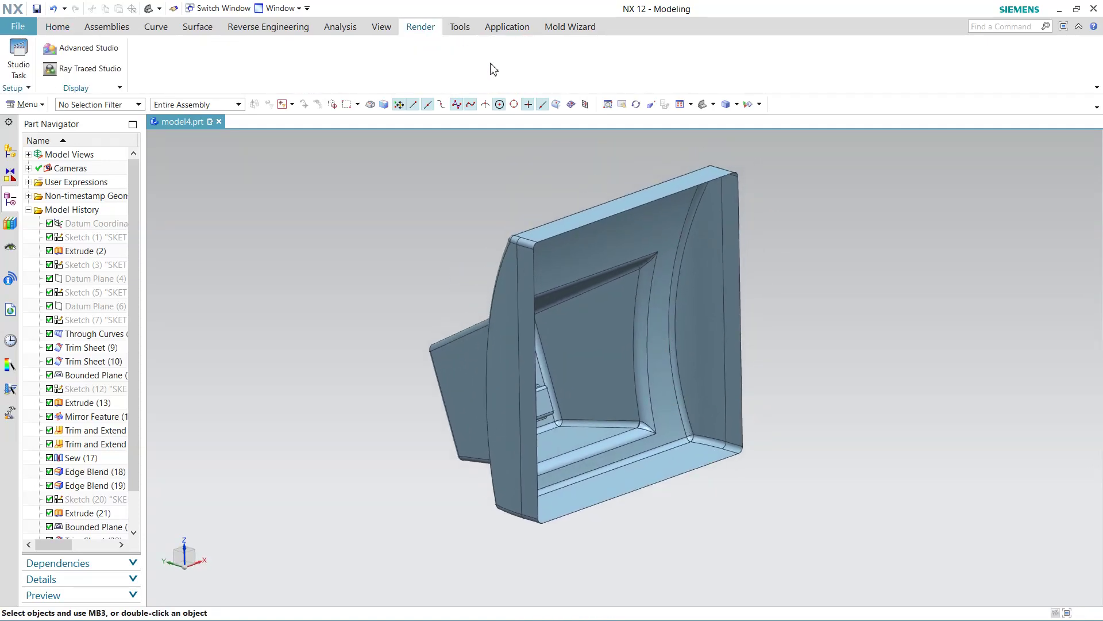
left_click(379, 29)
left_click(621, 60)
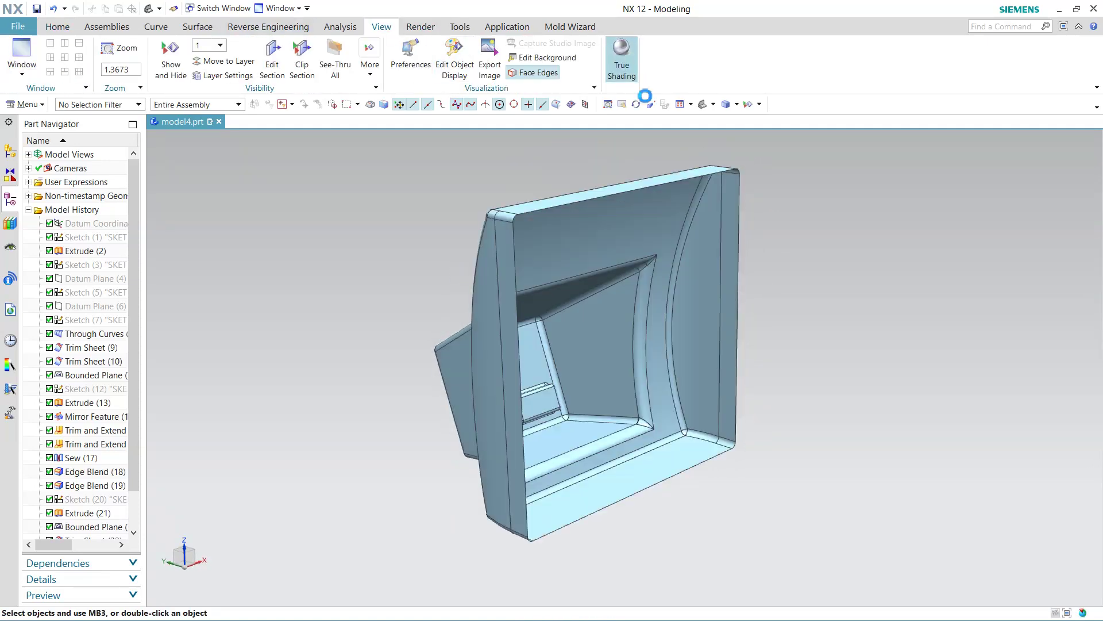
left_click(672, 68)
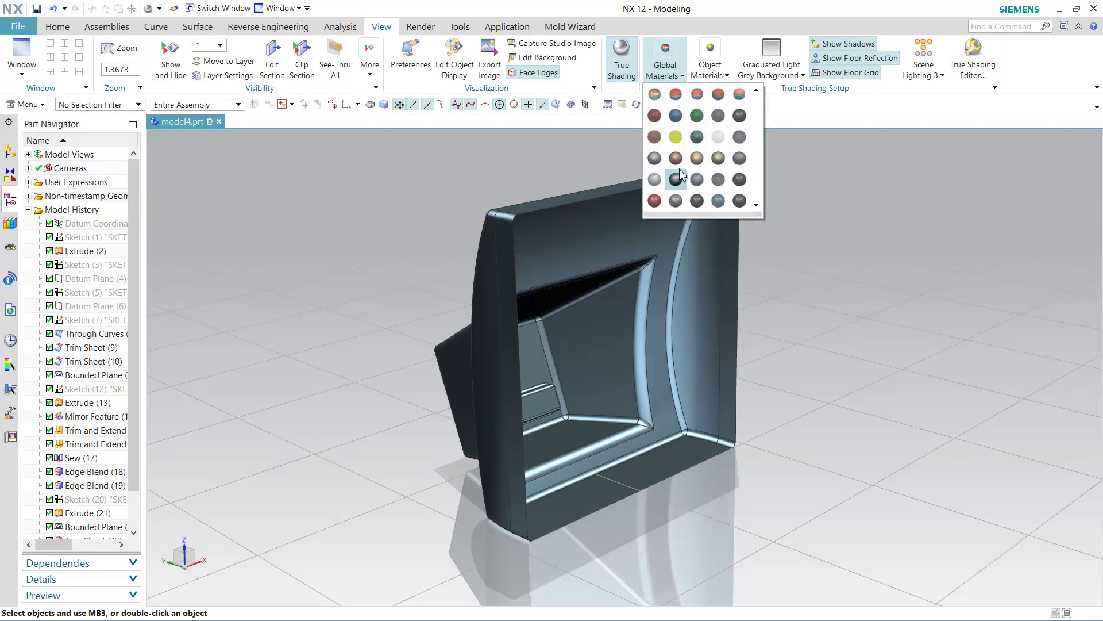
left_click(676, 138)
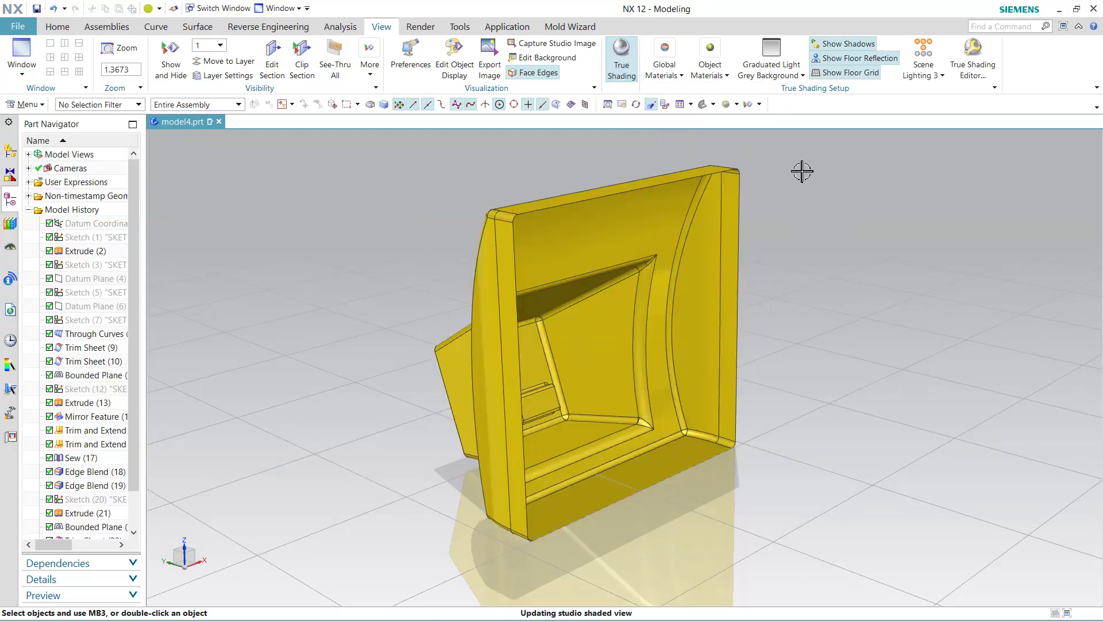